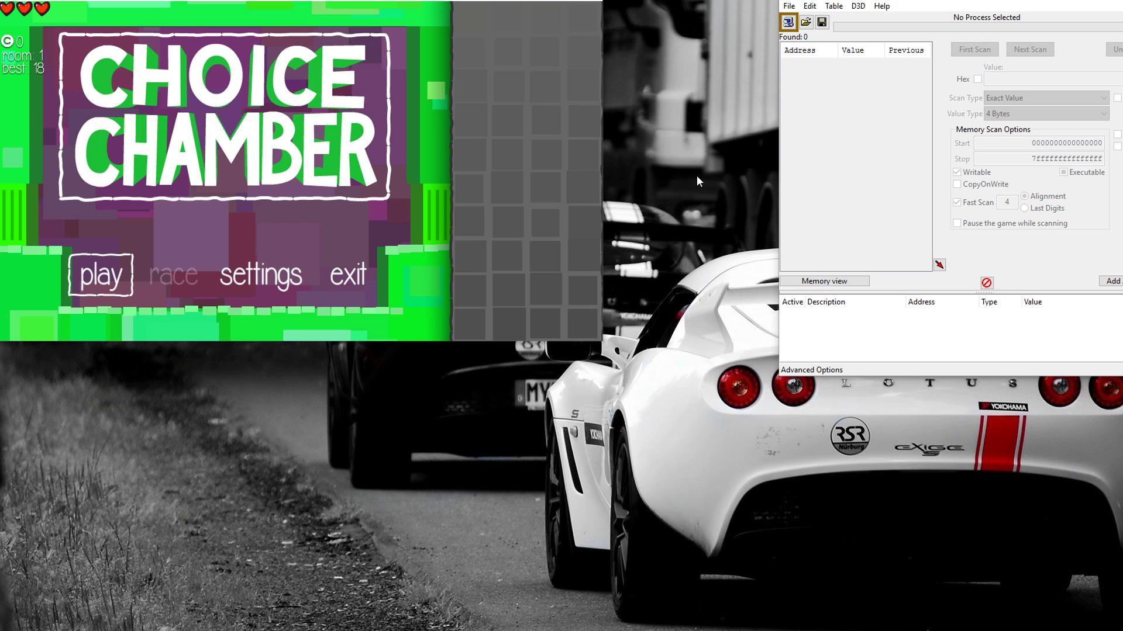
Step: Attach the memory scanner to the choicechamber.exe process and start playing the game
{"action": "left_click", "coordinate": [787, 21]}
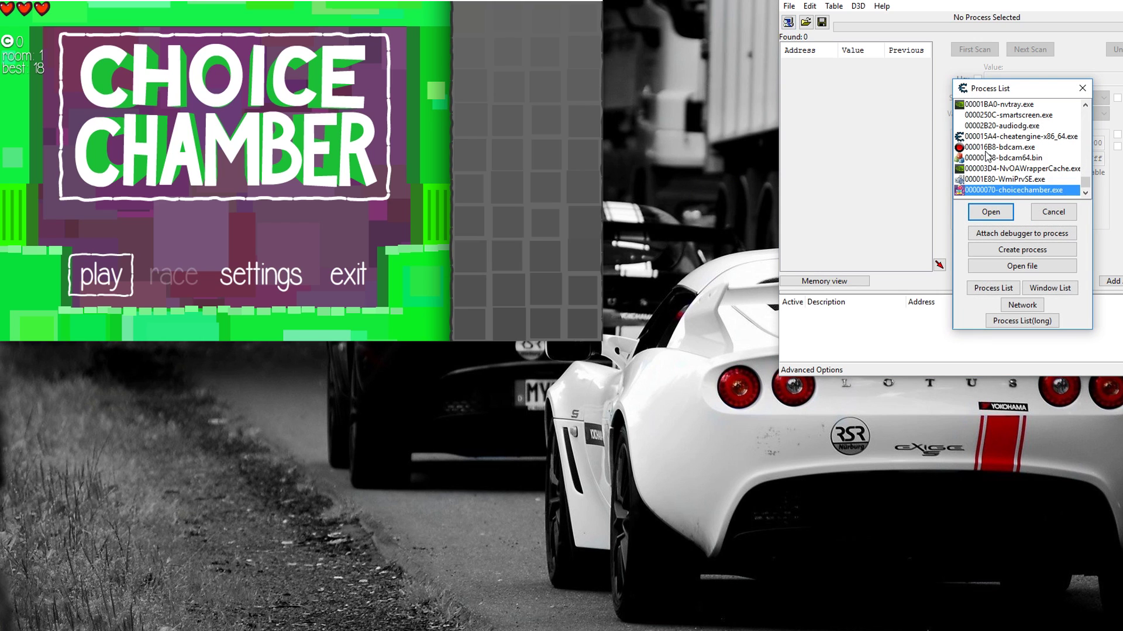
{"action": "key", "text": "Return"}
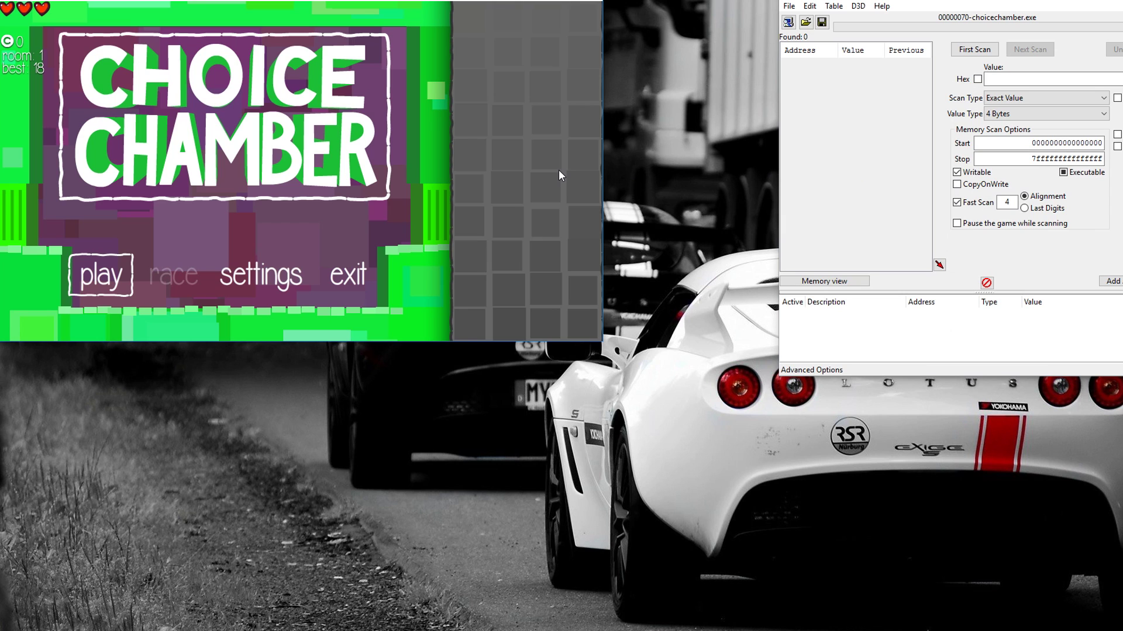
{"action": "left_click", "coordinate": [104, 271]}
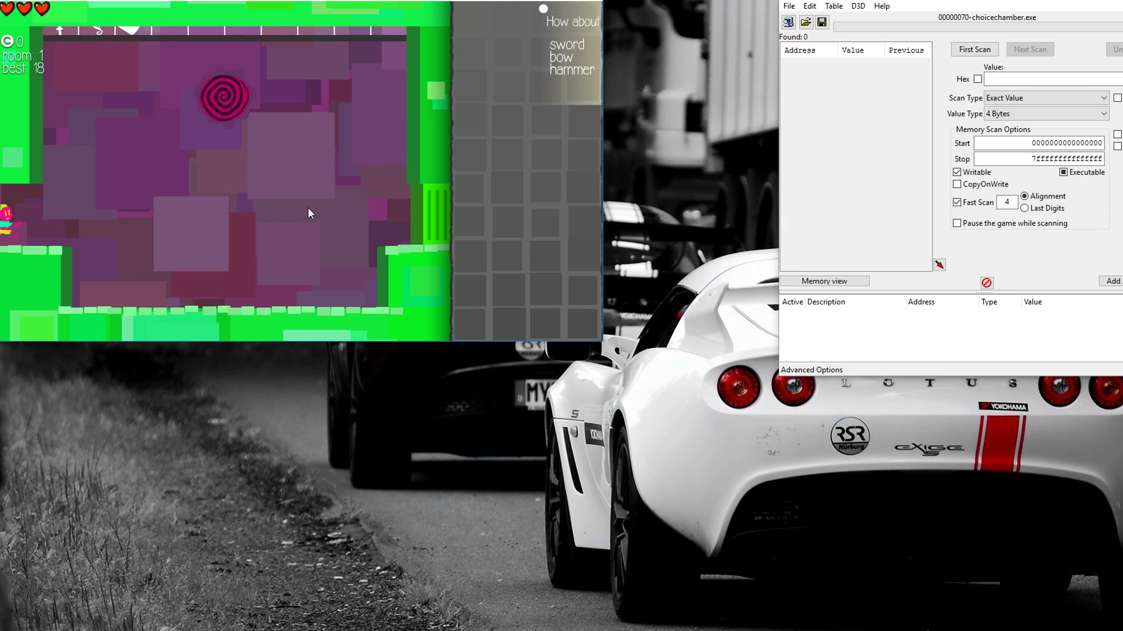
Step: Guide the character past the bouncing blue enemy and out of room 1 into room 2
{"action": "key", "text": "Right"}
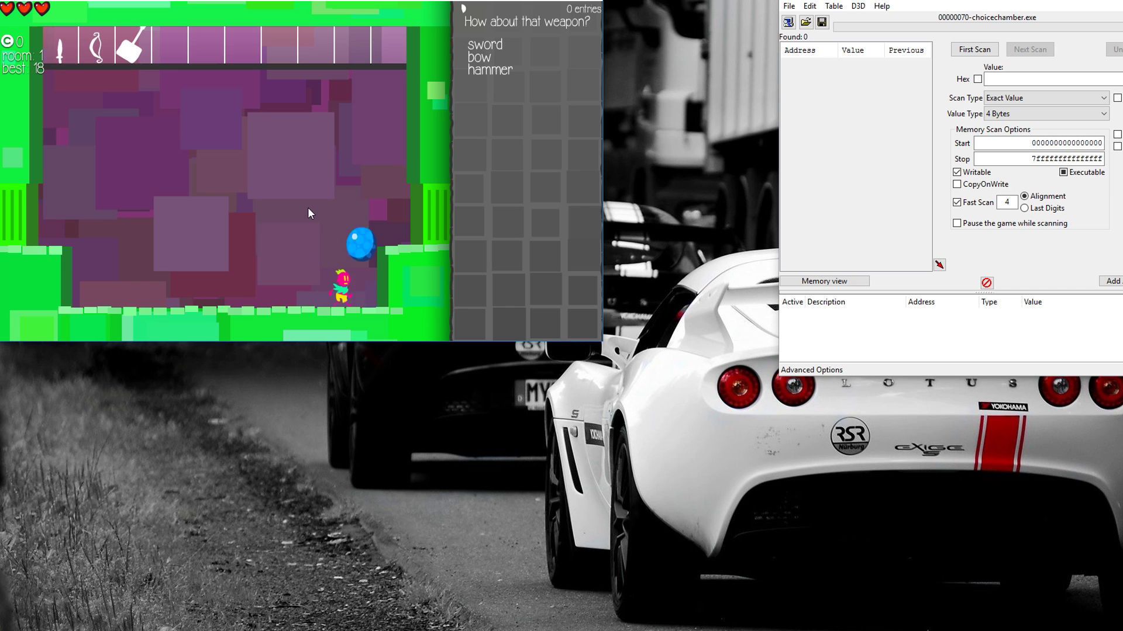
{"action": "key", "text": "Left"}
{"action": "key", "text": "space"}
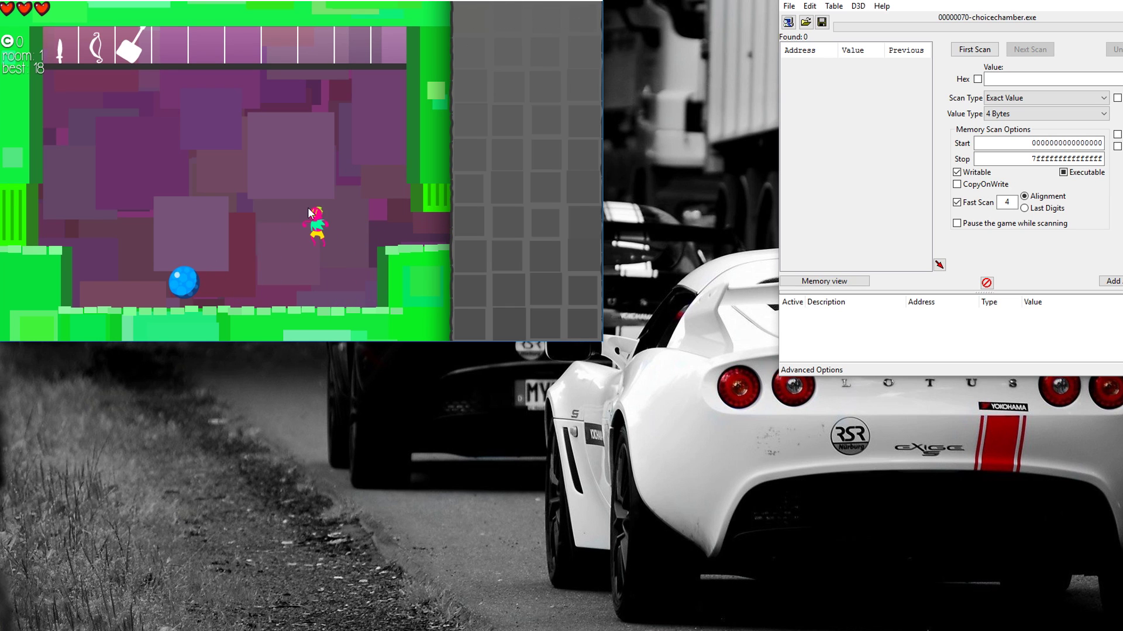
{"action": "key", "text": "Right"}
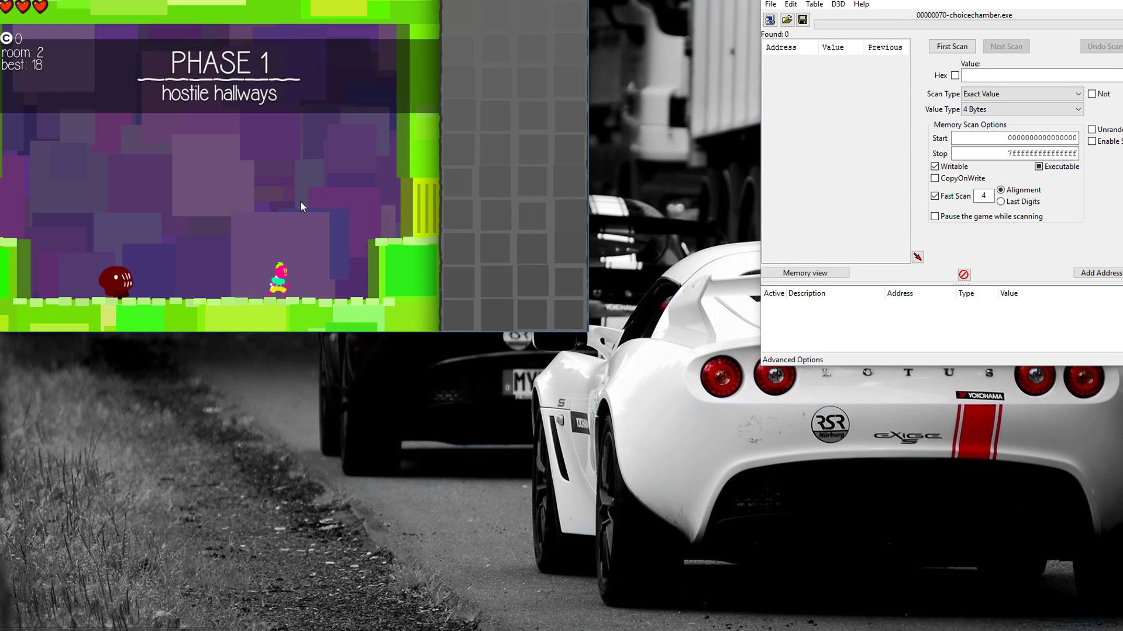
Step: Fight off the enemies in room 2 with the sword and collect the dropped gold coin
{"action": "key", "text": "Left"}
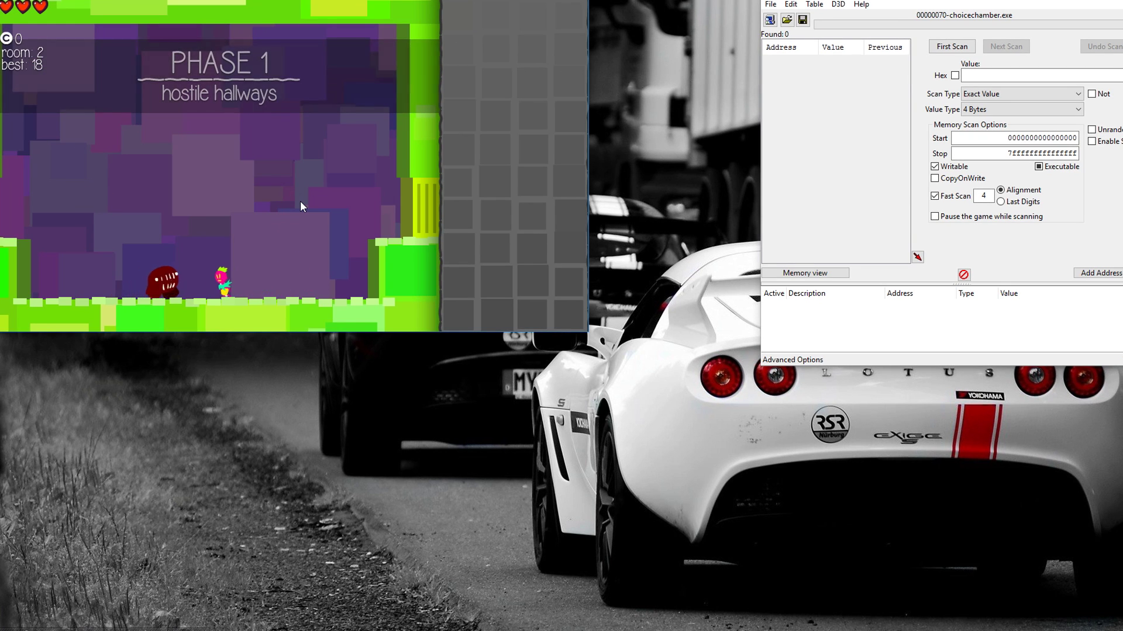
{"action": "key", "text": "x"}
{"action": "key", "text": "Right"}
{"action": "key", "text": "space"}
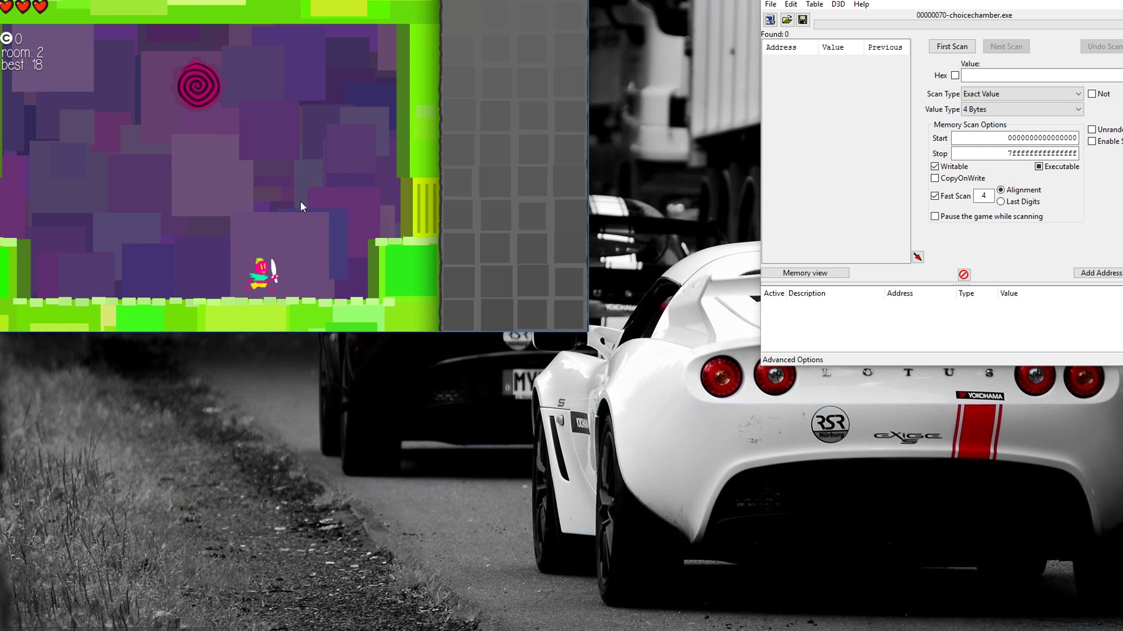
{"action": "key", "text": "space"}
{"action": "key", "text": "x"}
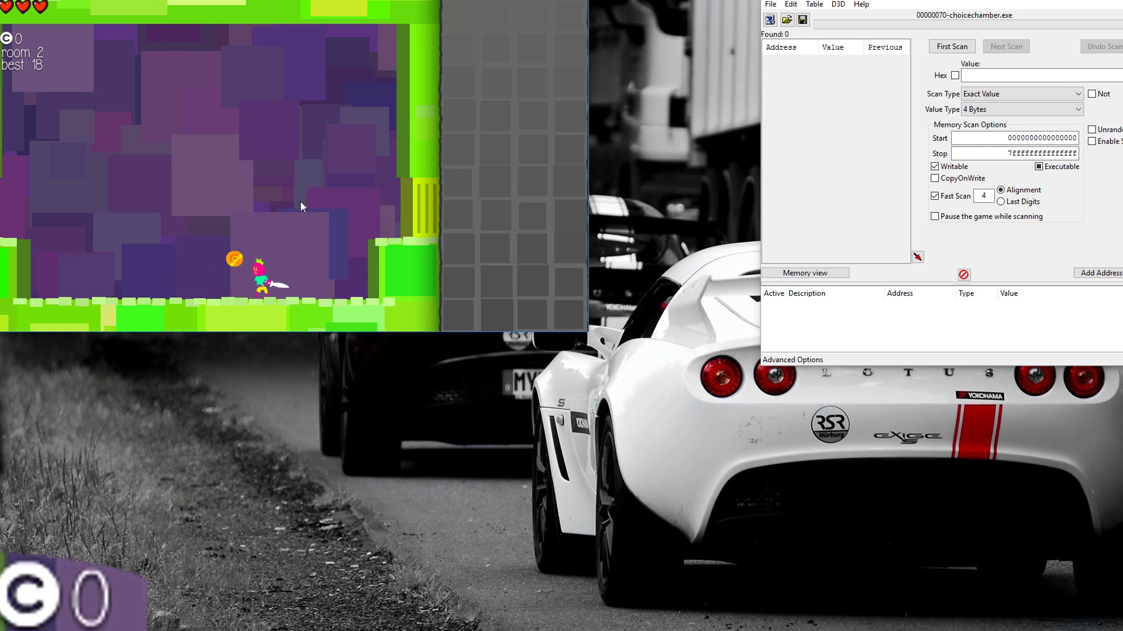
{"action": "key", "text": "Left"}
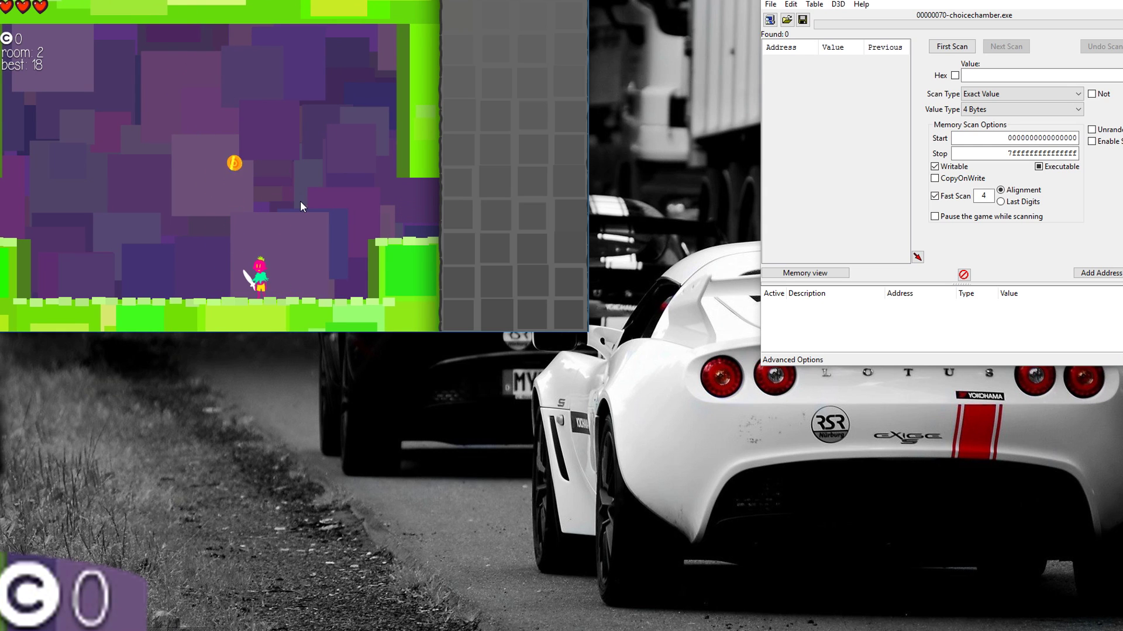
Step: Run a first scan of the game process for the exact 4-byte value 25
{"action": "left_click", "coordinate": [987, 74]}
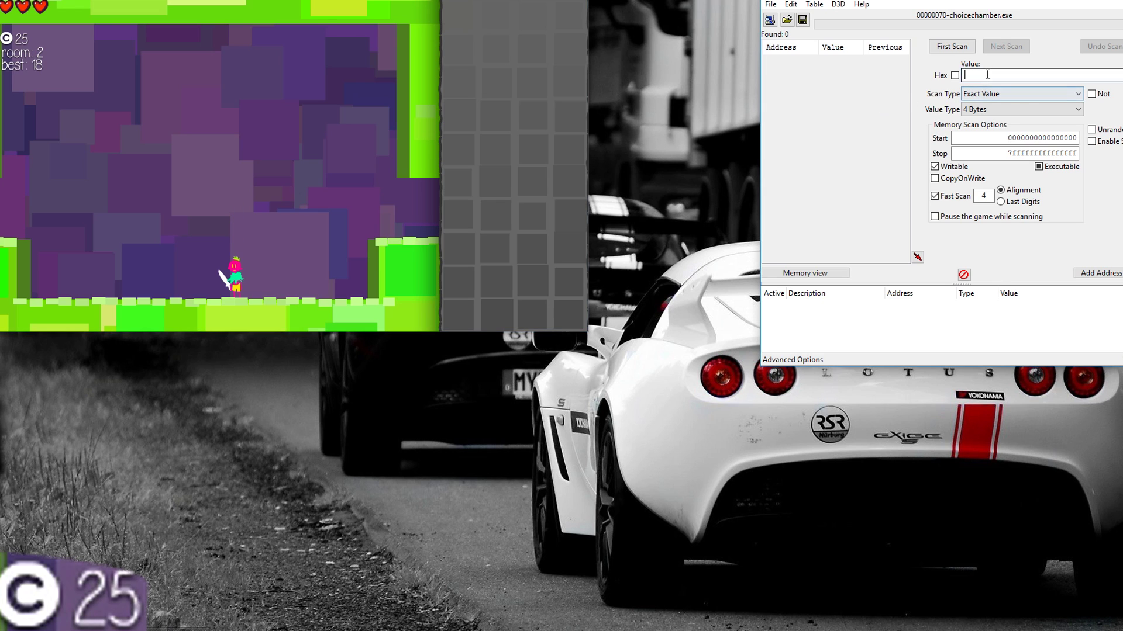
{"action": "left_click", "coordinate": [954, 52]}
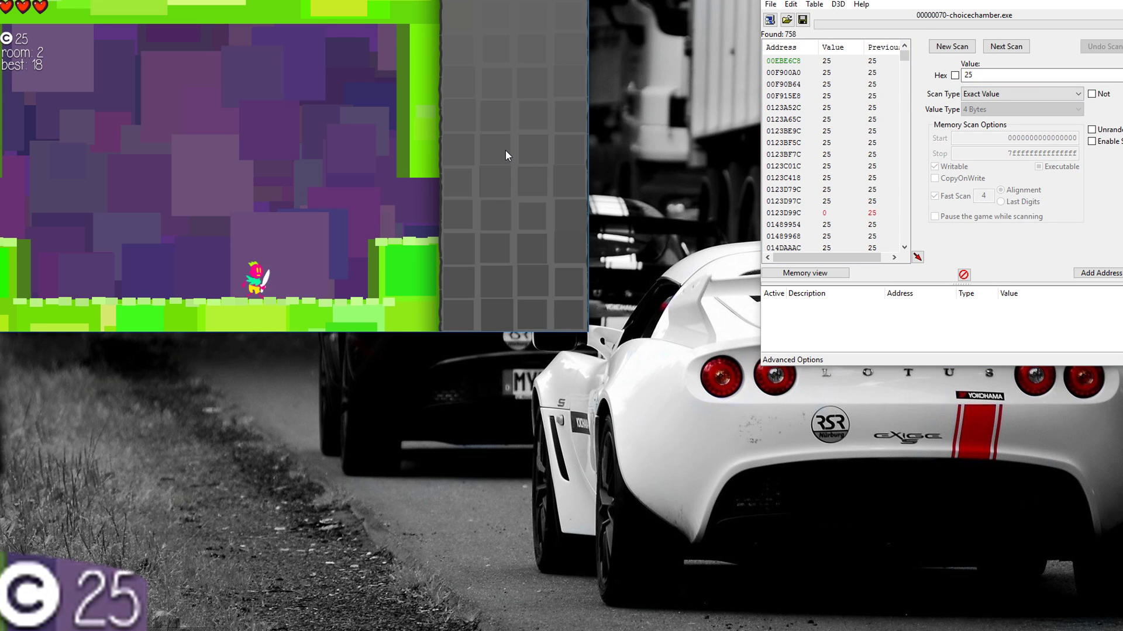
Step: Move the character into room 3, dodge the dark horned enemy and strike it with the sword
{"action": "key", "text": "Right"}
{"action": "key", "text": "space"}
{"action": "key", "text": "space"}
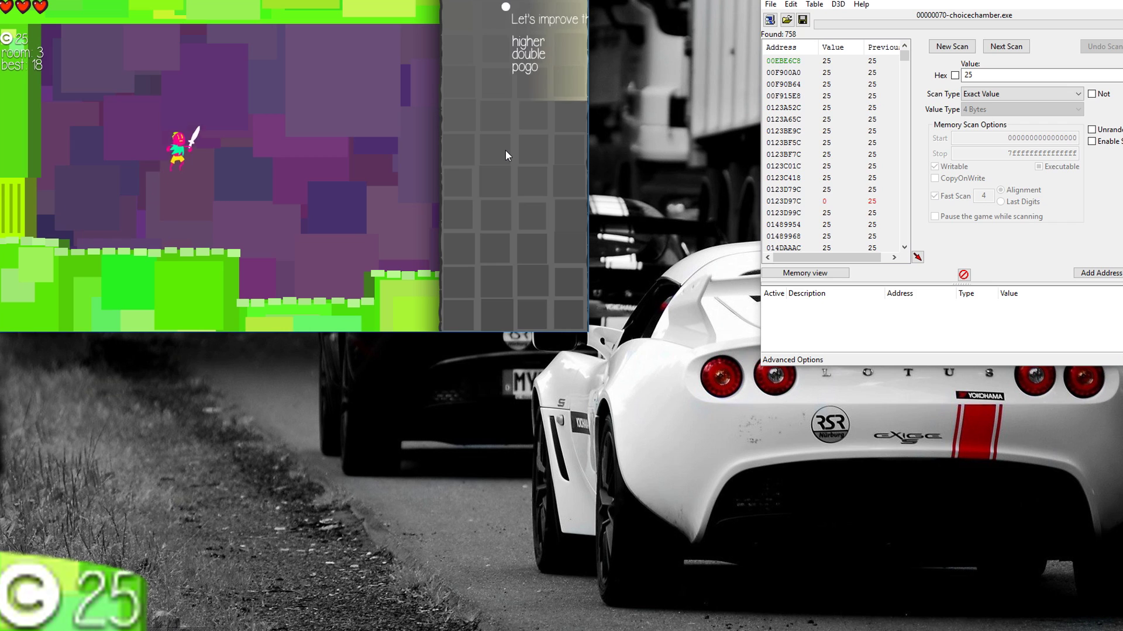
{"action": "key", "text": "Left"}
{"action": "key", "text": "Right"}
{"action": "key", "text": "space"}
{"action": "key", "text": "Left"}
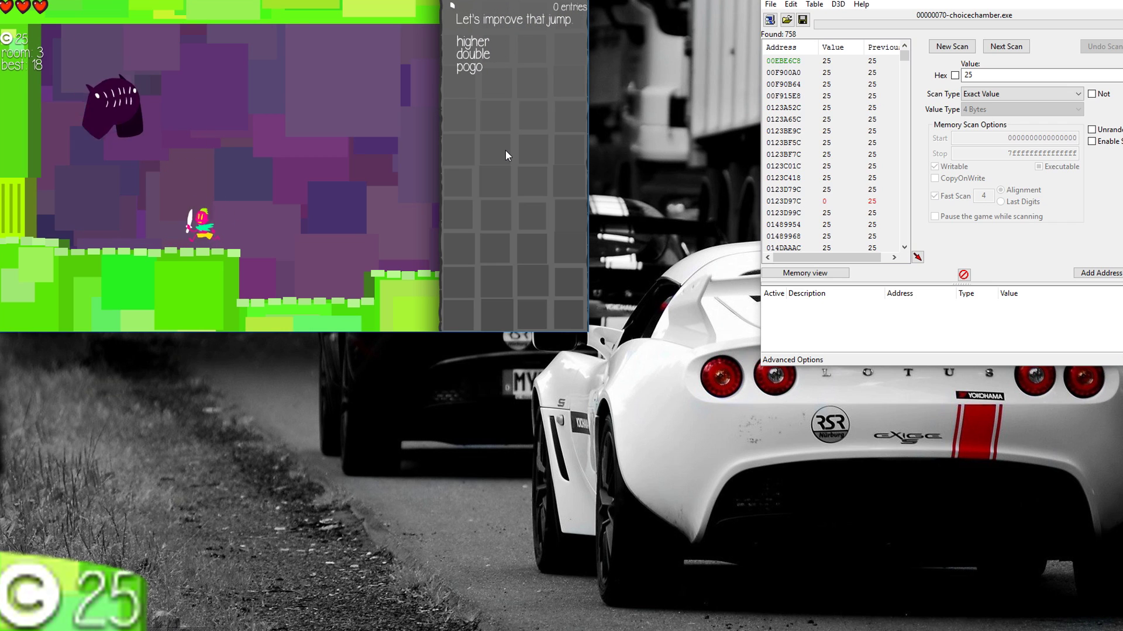
{"action": "key", "text": "x"}
{"action": "key", "text": "x"}
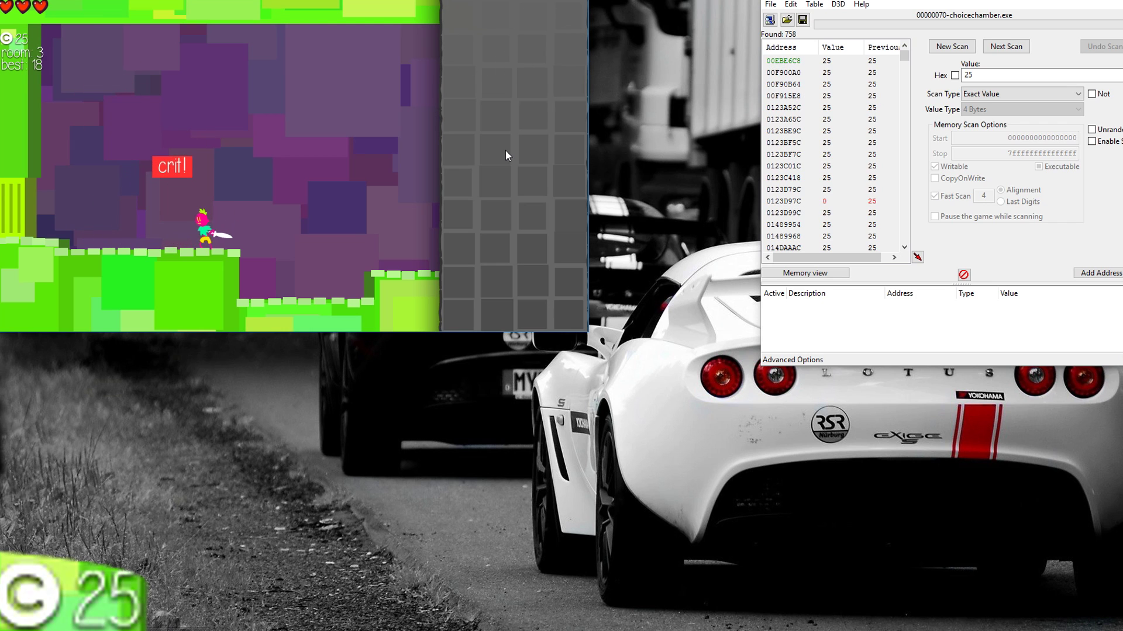
Step: Collect the silver coin dropped above the raised ledge in room 3
{"action": "key", "text": "Left"}
{"action": "key", "text": "Right"}
{"action": "key", "text": "space"}
{"action": "key", "text": "Left"}
{"action": "key", "text": "Right"}
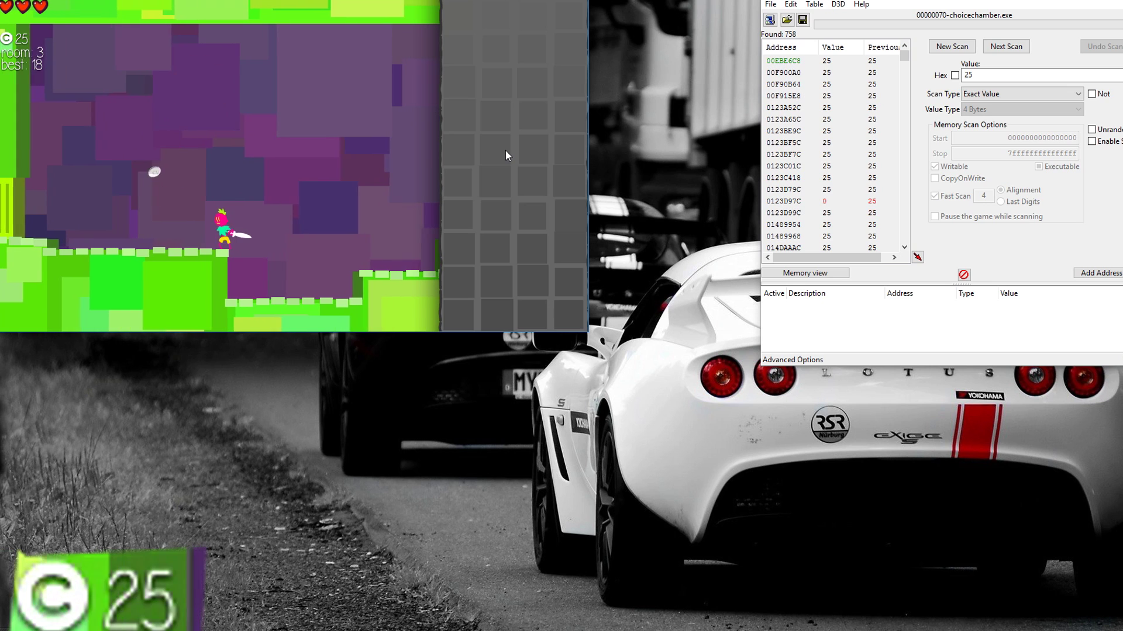
{"action": "key", "text": "Left"}
{"action": "key", "text": "space"}
{"action": "key", "text": "Left"}
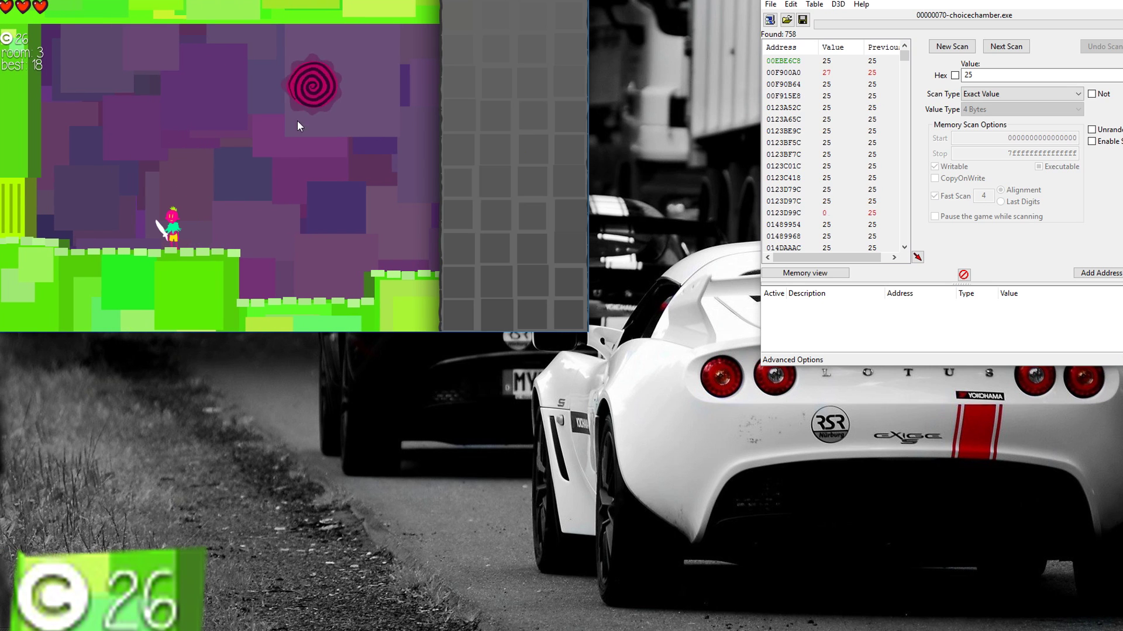
Step: Narrow the results with a next scan for 26 and add the found address to the address list
{"action": "double_click", "coordinate": [984, 69]}
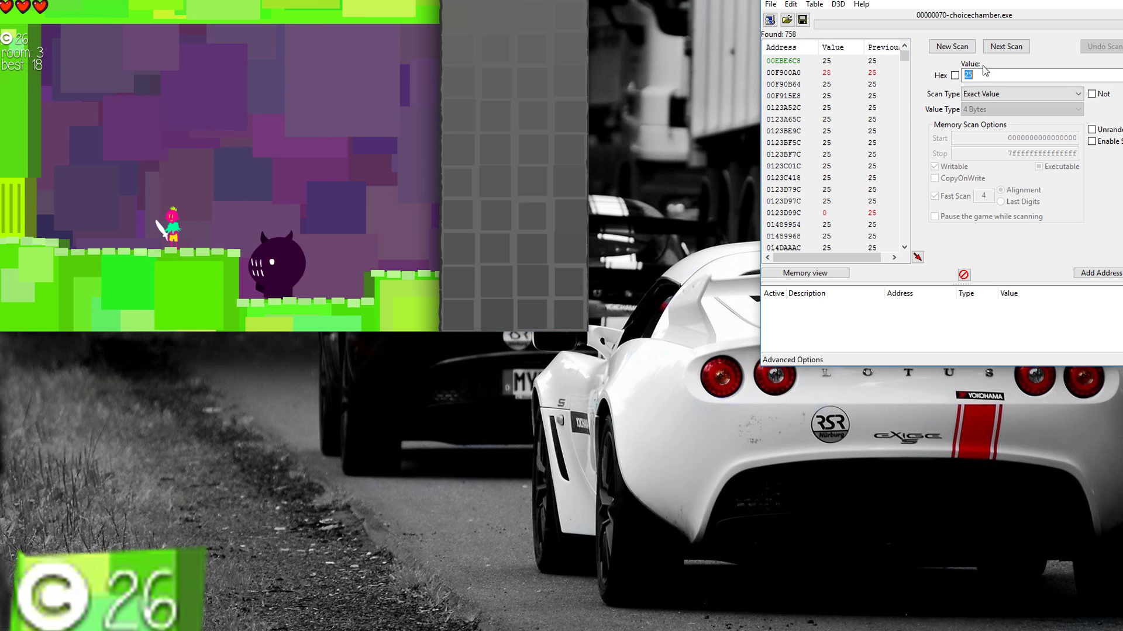
{"action": "type", "text": "26"}
{"action": "key", "text": "Return"}
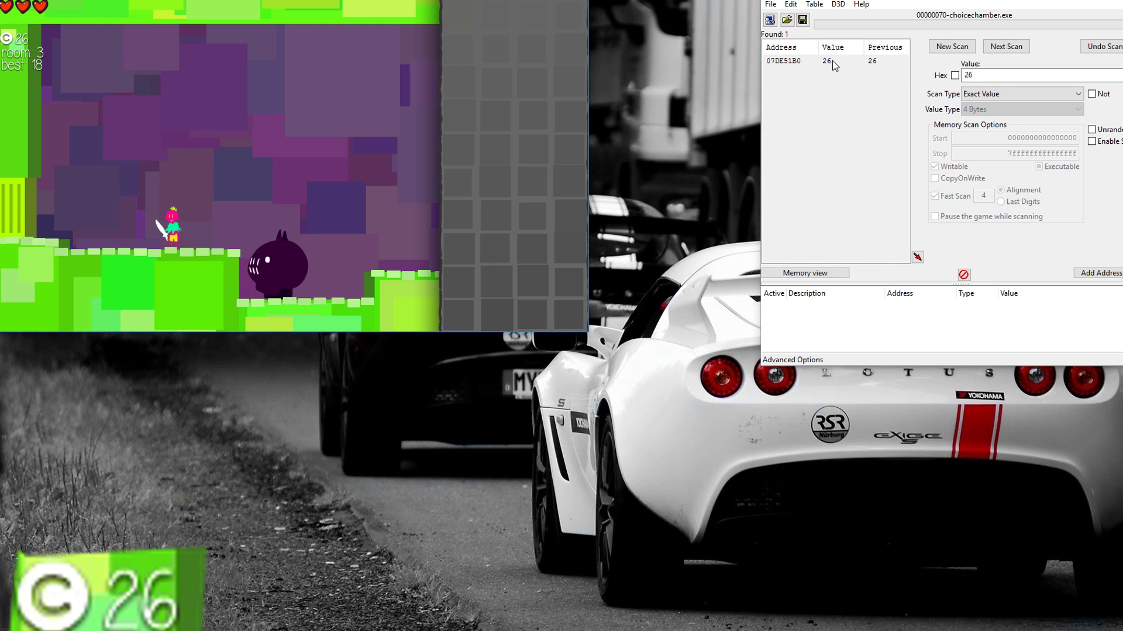
{"action": "left_click", "coordinate": [917, 256]}
Step: Exit the running game, relaunch it with the scanner attached to the new process, and start a new game
{"action": "left_click", "coordinate": [344, 155]}
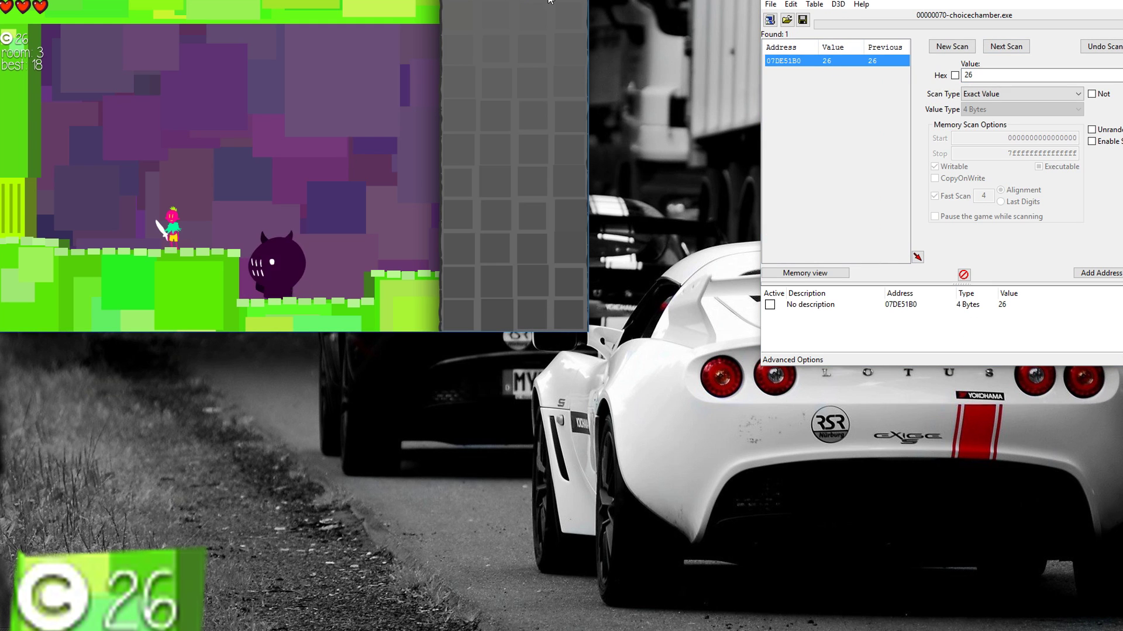
{"action": "key", "text": "Escape"}
{"action": "left_click", "coordinate": [264, 241]}
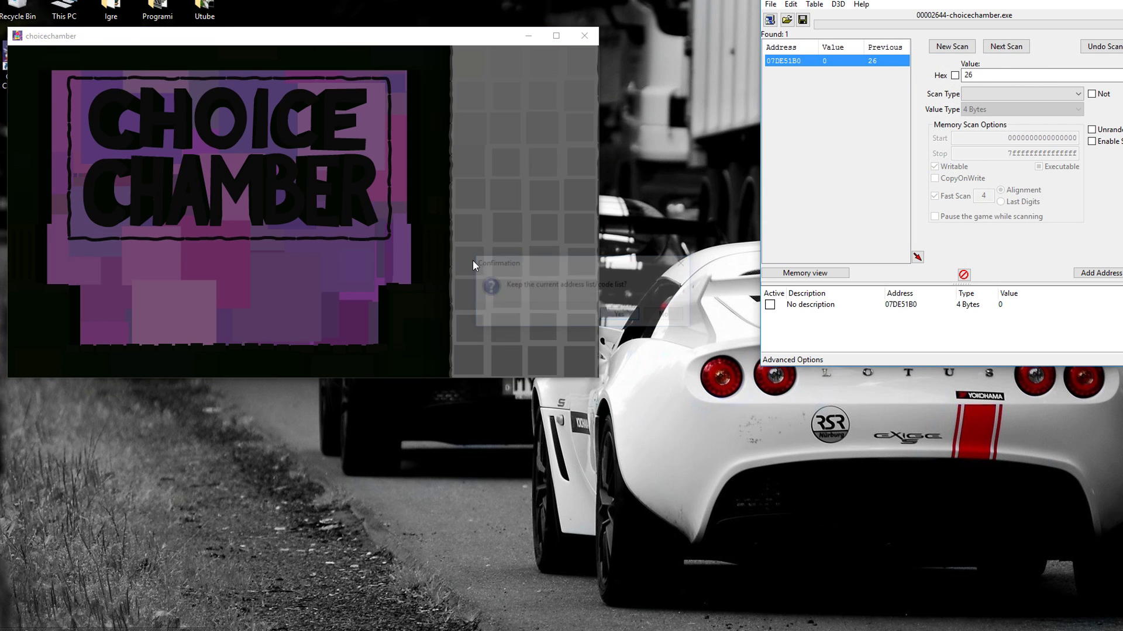
{"action": "left_click", "coordinate": [117, 307]}
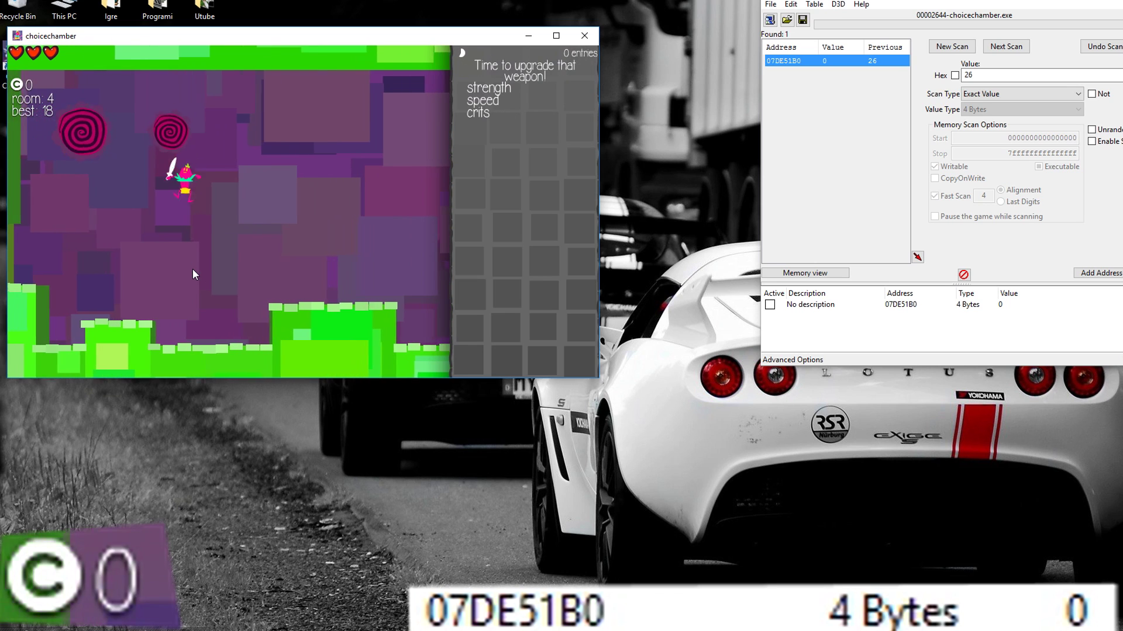
Step: Strike at the enemies in room 4 and collect the first silver coin while moving toward the high ledge
{"action": "key", "text": "Left"}
{"action": "key", "text": "x"}
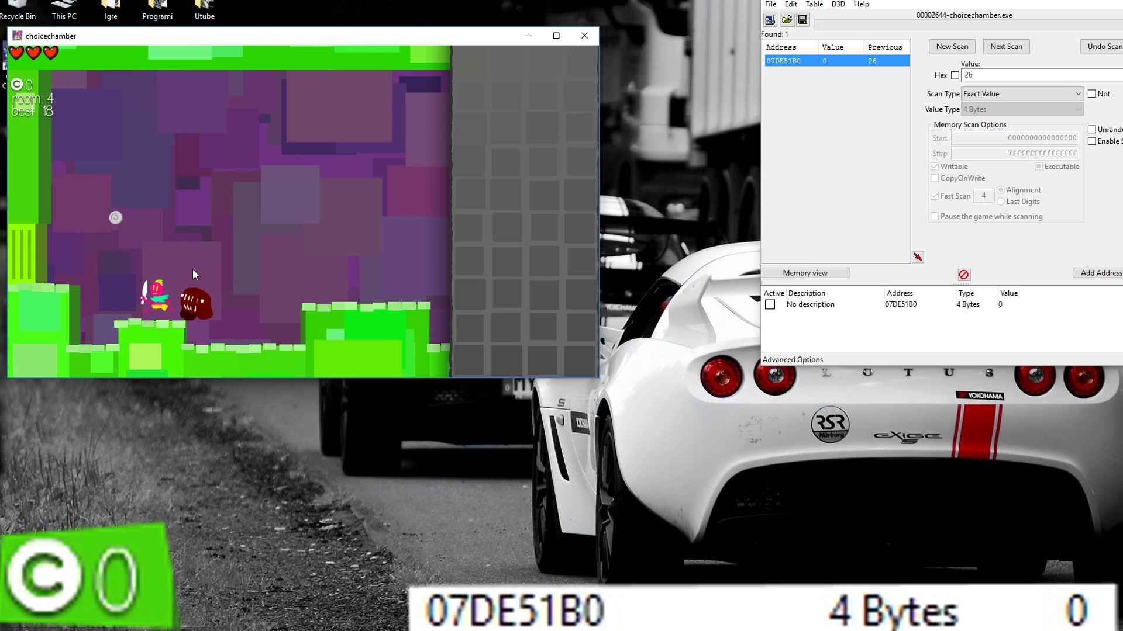
{"action": "key", "text": "Up"}
{"action": "key", "text": "Right"}
{"action": "key", "text": "Up"}
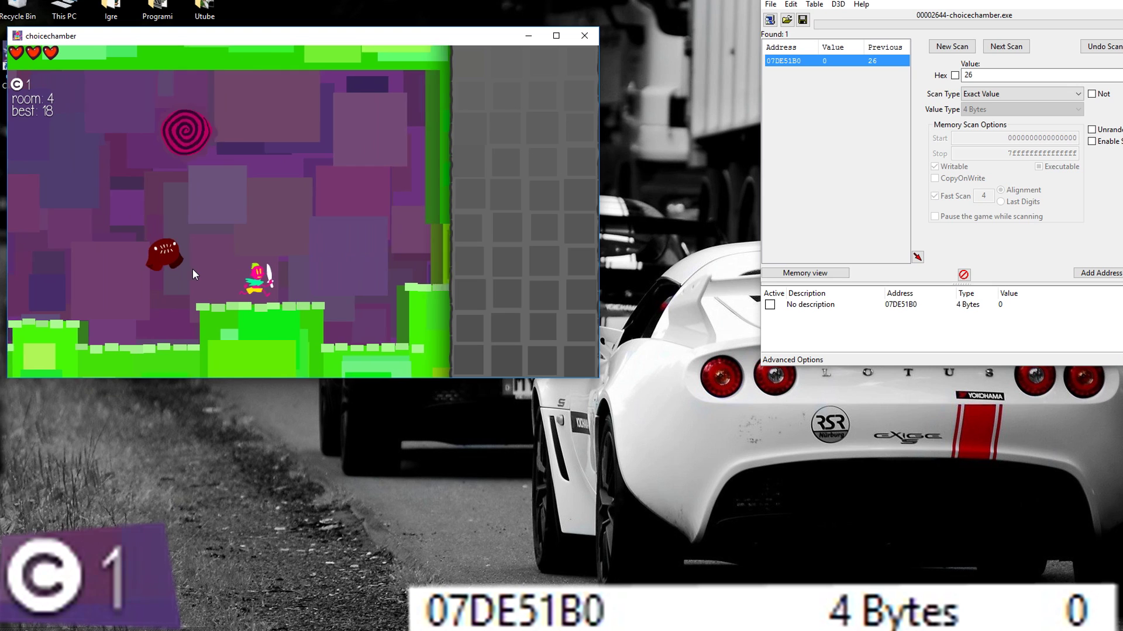
Step: Jump back and forth across room 4 and defeat the remaining enemies with the sword
{"action": "key", "text": "Up"}
{"action": "key", "text": "Left"}
{"action": "key", "text": "Up"}
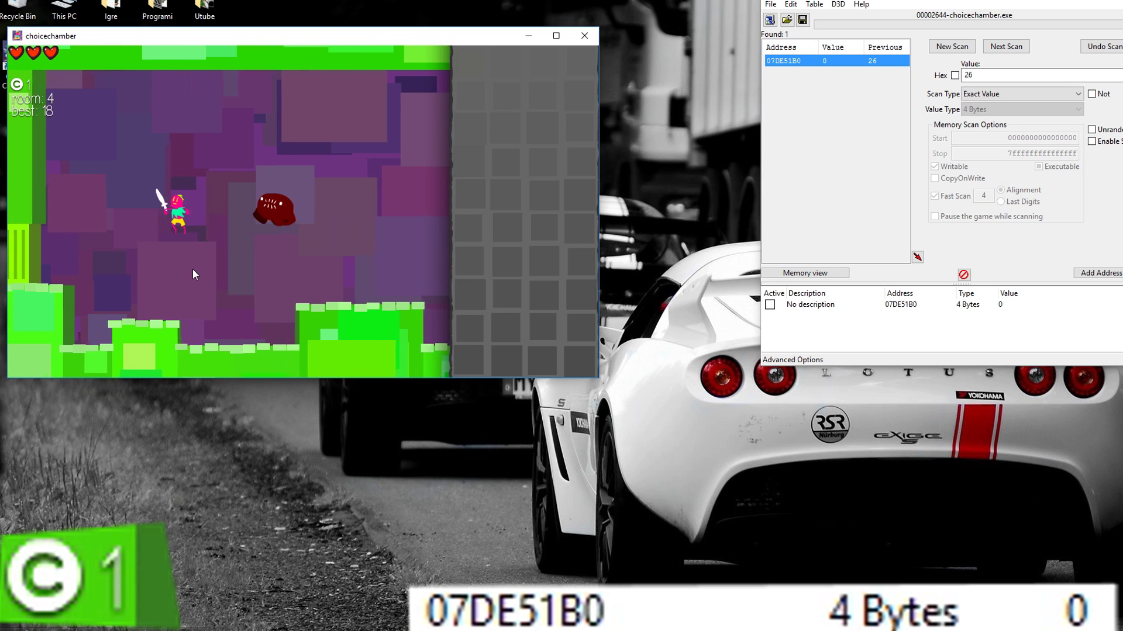
{"action": "key", "text": "Left"}
{"action": "key", "text": "Right"}
{"action": "key", "text": "x"}
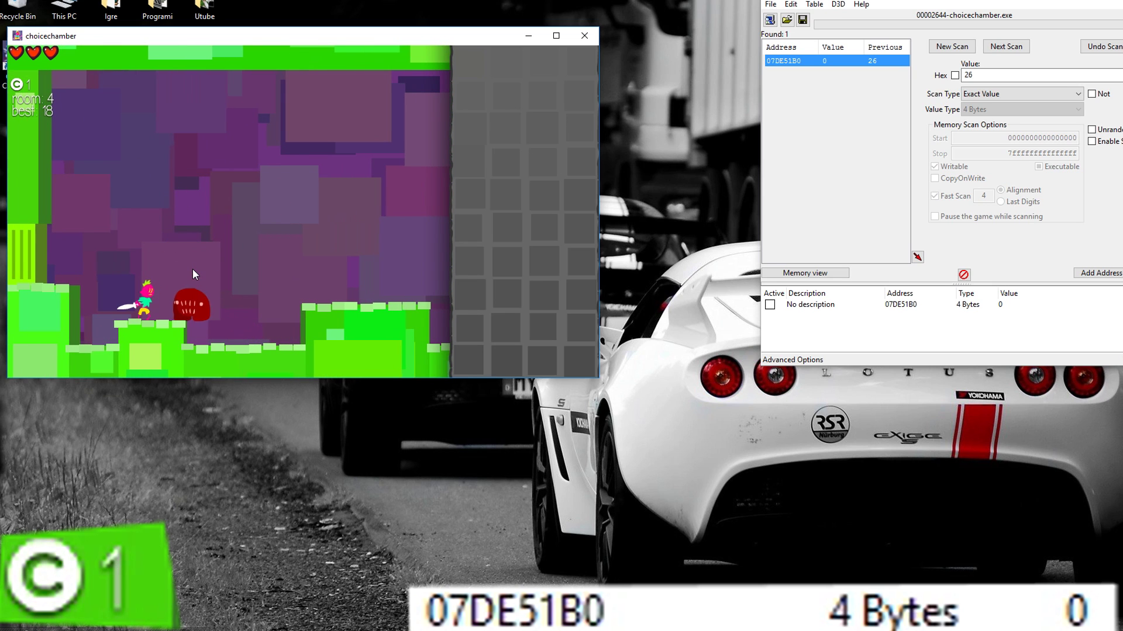
{"action": "key", "text": "Right"}
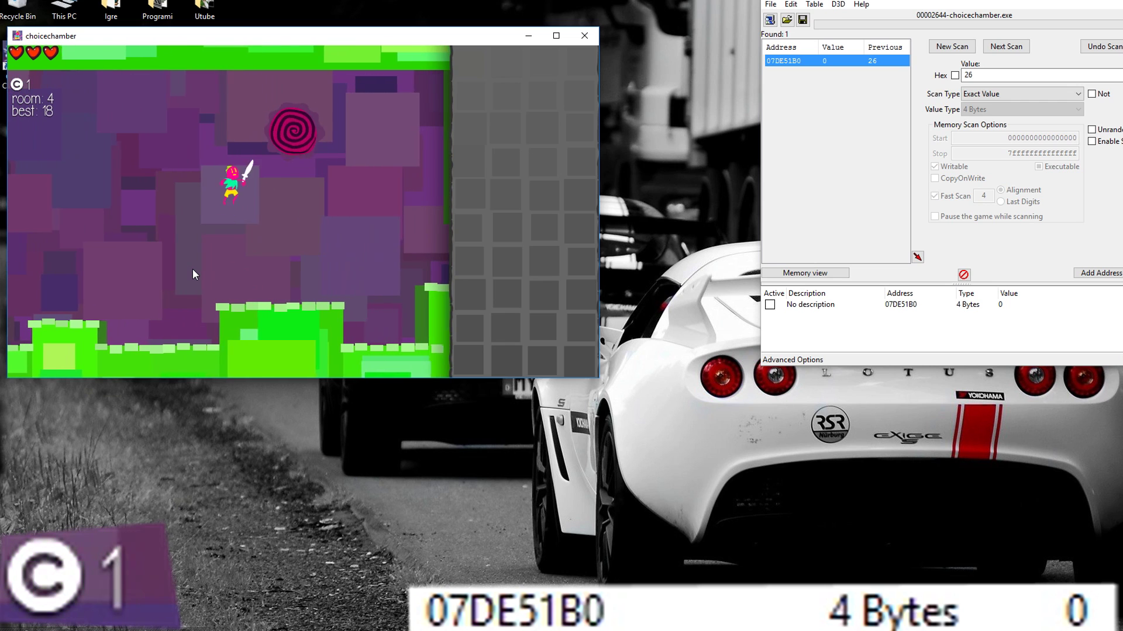
{"action": "key", "text": "x"}
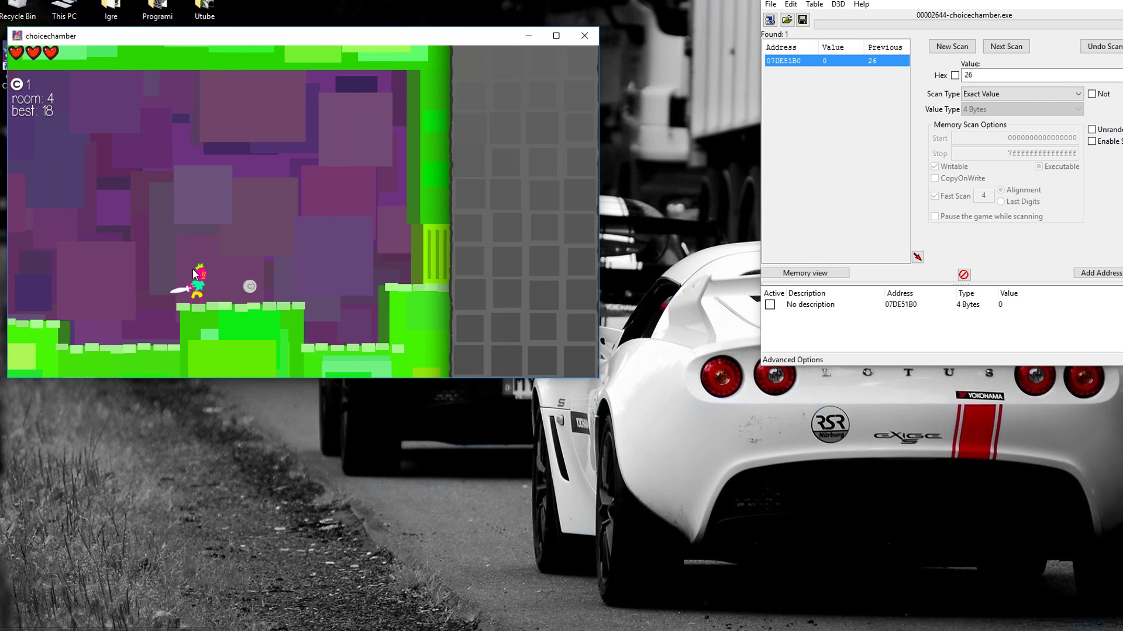
Step: Collect the silver coin floating above the high ledge in room 4
{"action": "key", "text": "Right"}
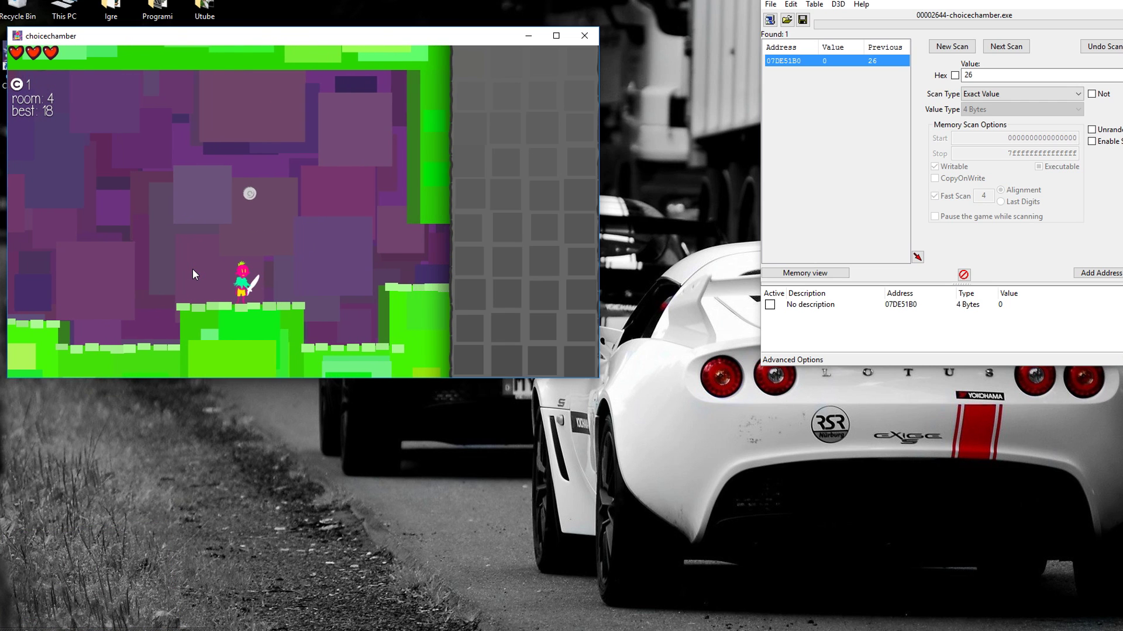
{"action": "key", "text": "space"}
{"action": "key", "text": "Left"}
{"action": "key", "text": "space"}
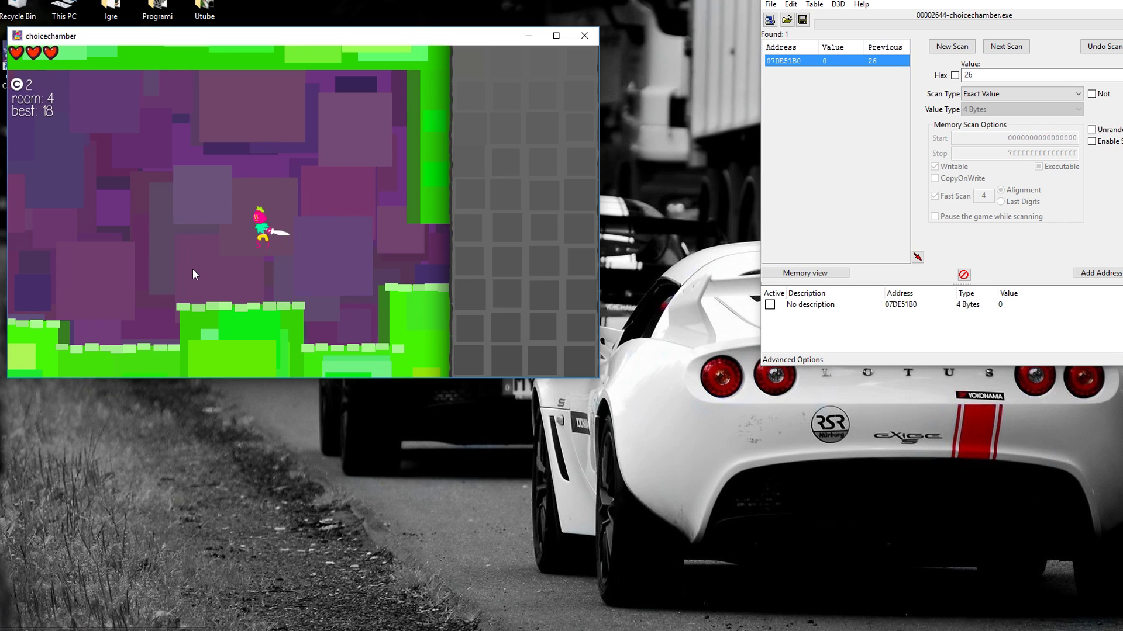
Step: Attach the scanner to the choicechamber.exe process again and return to the game window
{"action": "left_click", "coordinate": [770, 20]}
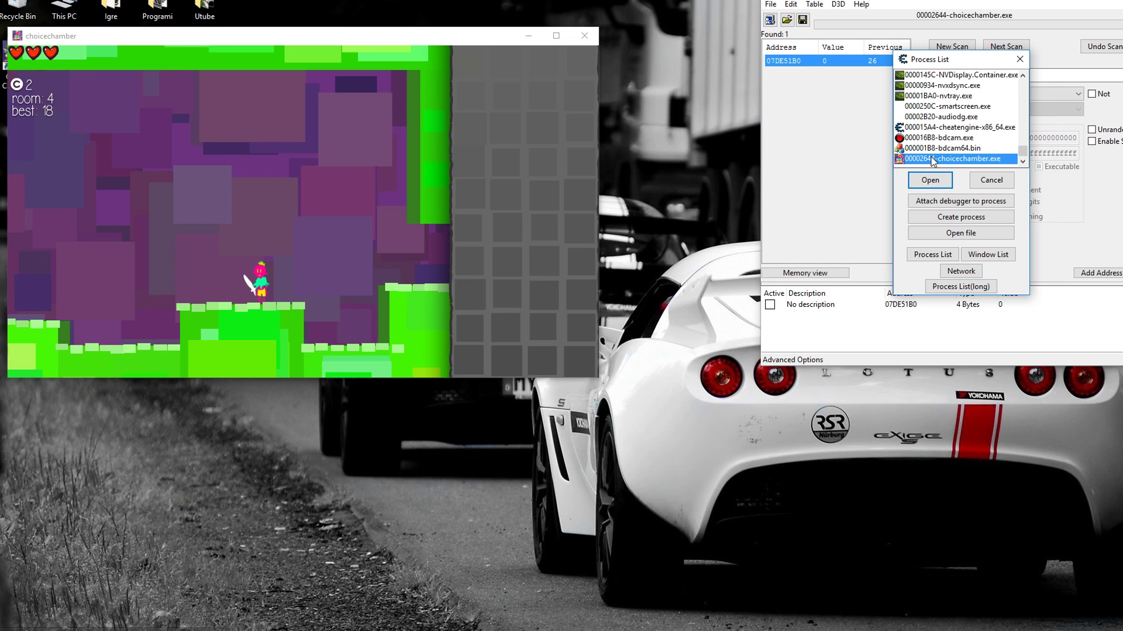
{"action": "left_click", "coordinate": [931, 180]}
{"action": "left_click", "coordinate": [451, 214]}
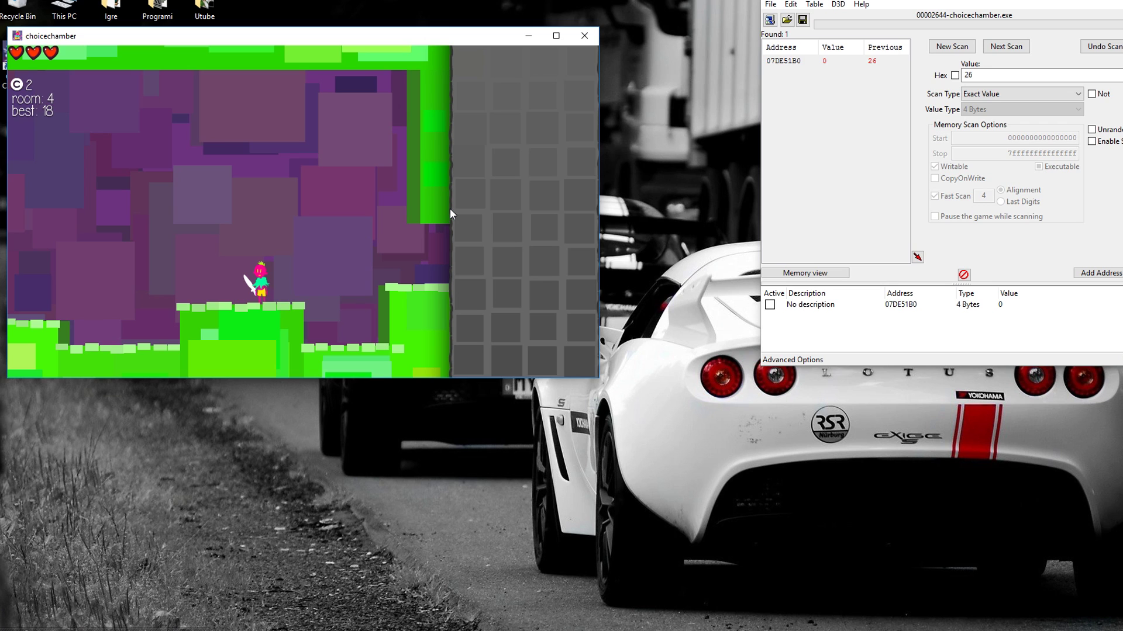
Step: Leave room 4 through its exit, pass through the upgrade room 4-C and enter room 5
{"action": "key", "text": "Right"}
{"action": "key", "text": "space"}
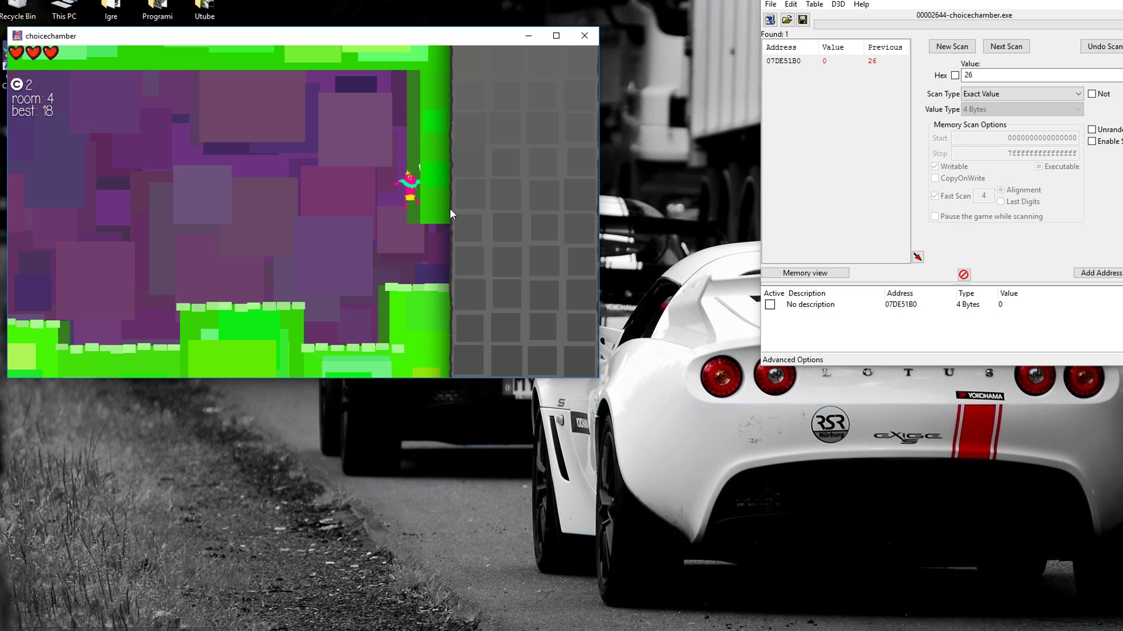
{"action": "key", "text": "Right"}
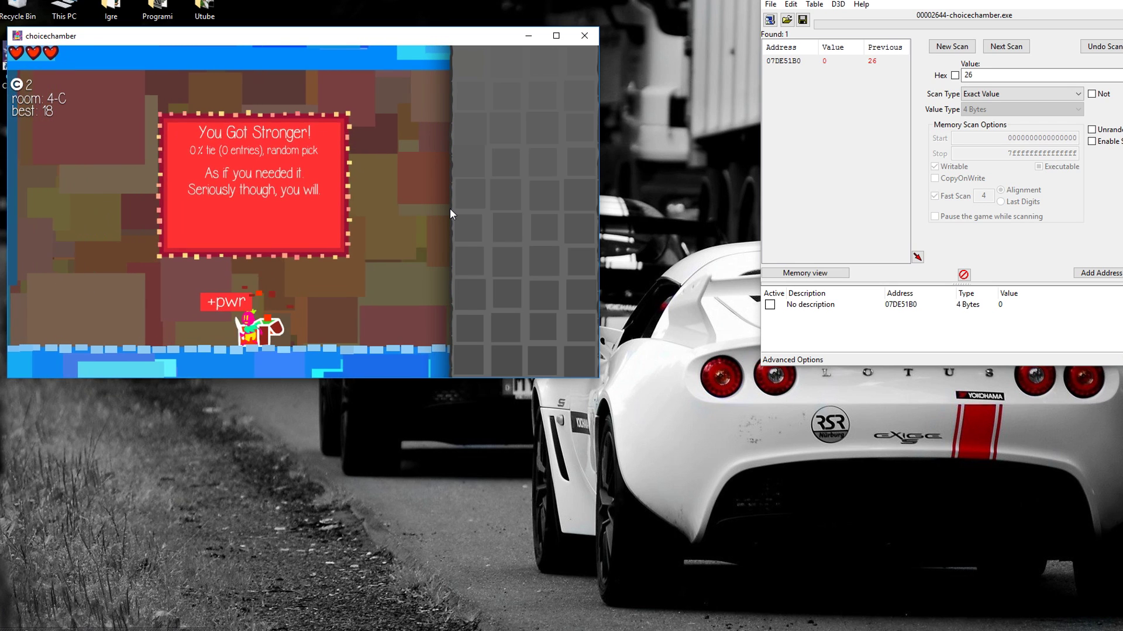
{"action": "key", "text": "space"}
{"action": "key", "text": "Right"}
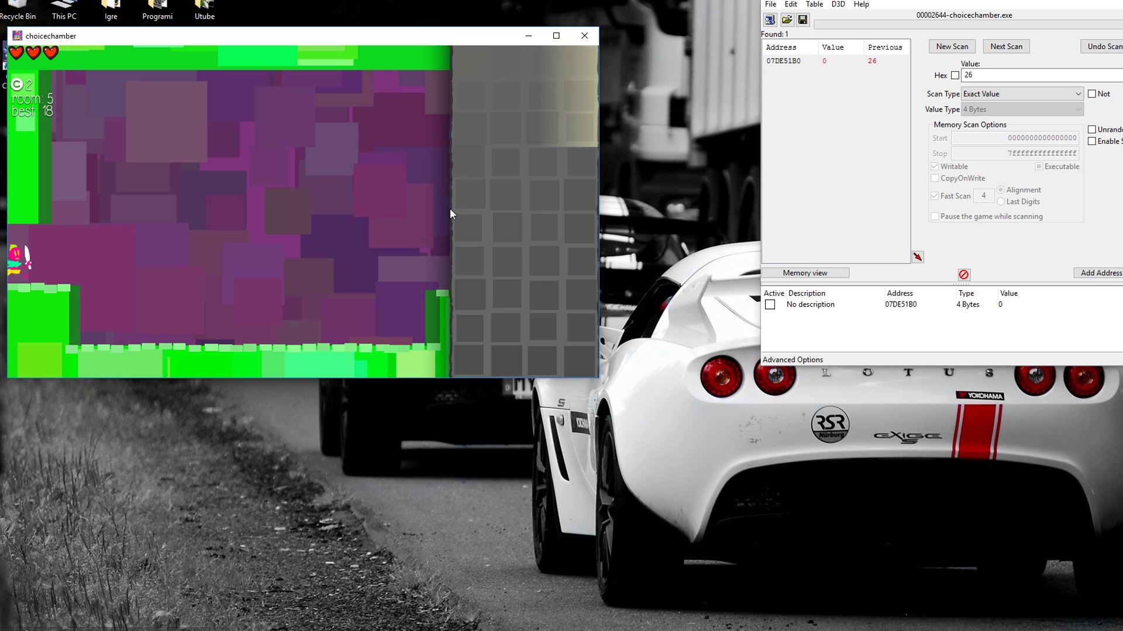
Step: Run and jump through room 5, fight the red and flying enemies, and collect a coin
{"action": "key", "text": "Right"}
{"action": "key", "text": "Up"}
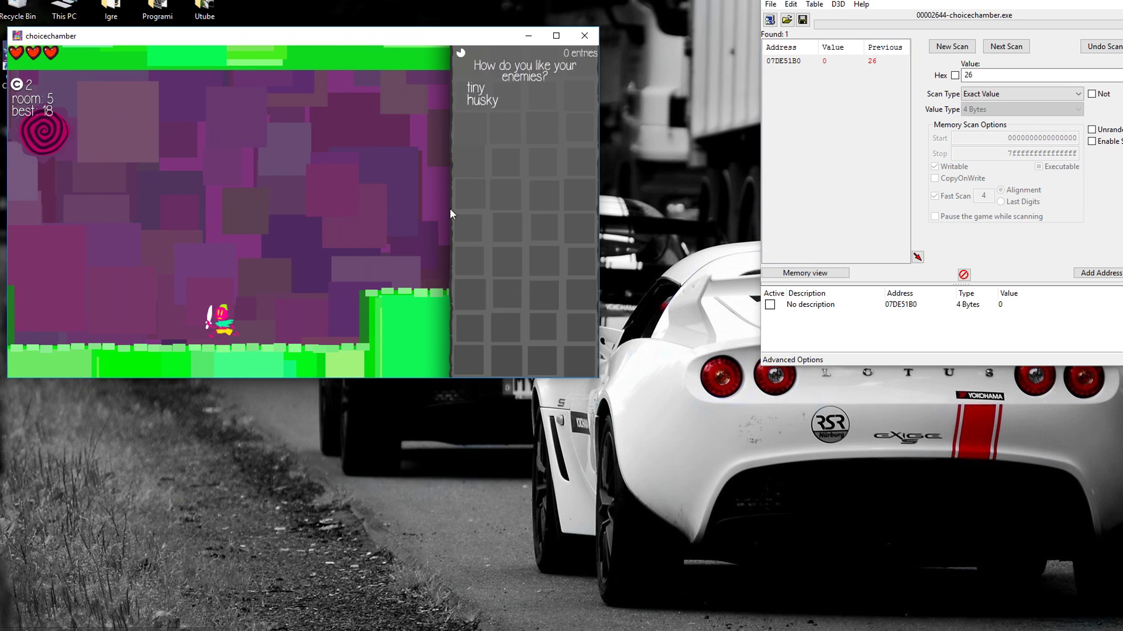
{"action": "key", "text": "Up"}
{"action": "key", "text": "Left"}
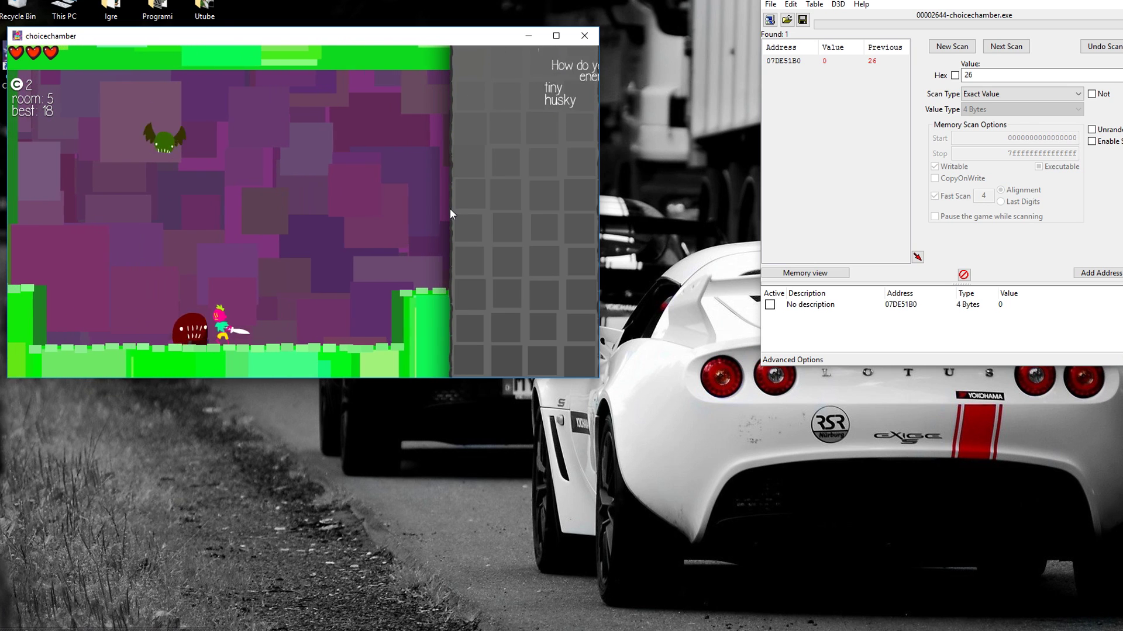
{"action": "key", "text": "Up"}
{"action": "key", "text": "Right"}
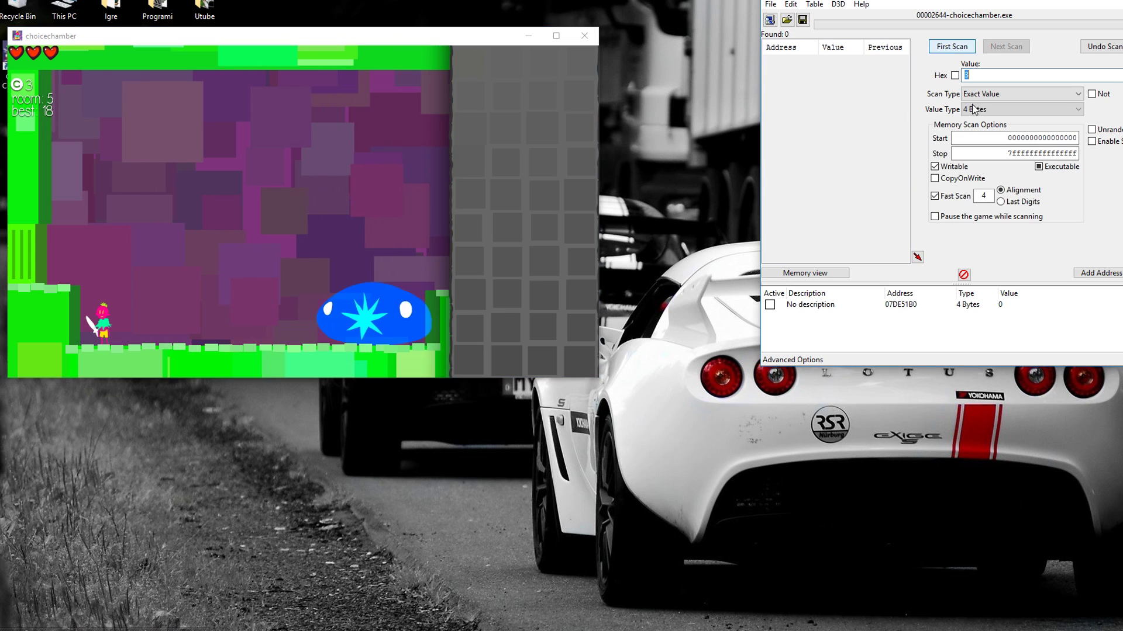
Step: Scan for the current coin count again and set the value of the found address 076AC1B0 to 100
{"action": "left_click", "coordinate": [961, 50]}
{"action": "left_click", "coordinate": [985, 305]}
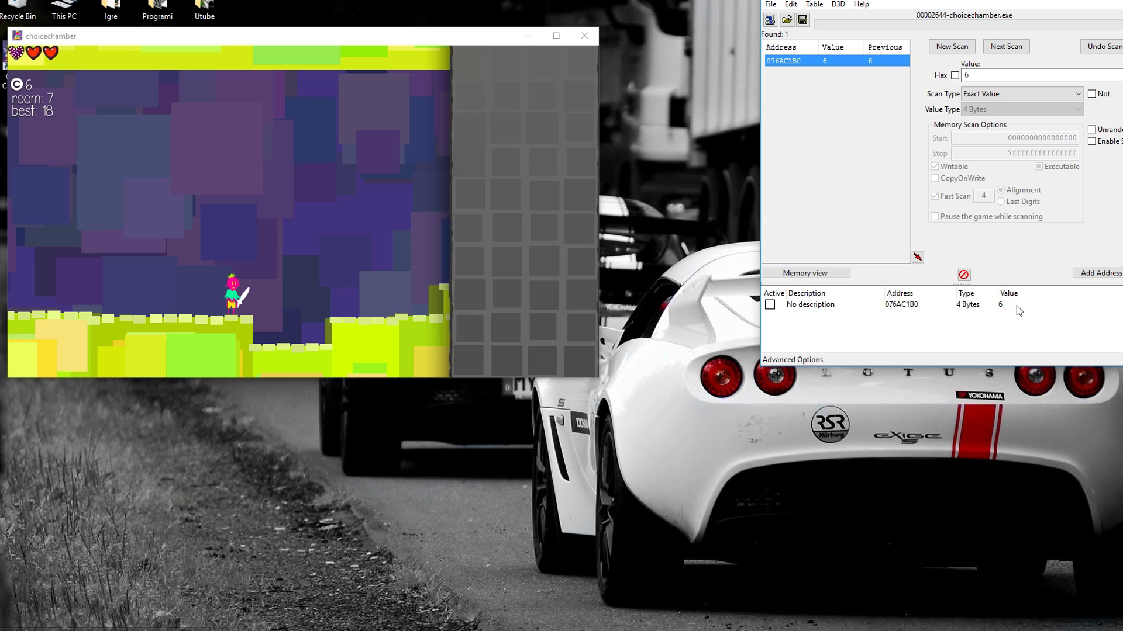
{"action": "double_click", "coordinate": [1016, 306]}
{"action": "type", "text": "100"}
{"action": "key", "text": "Return"}
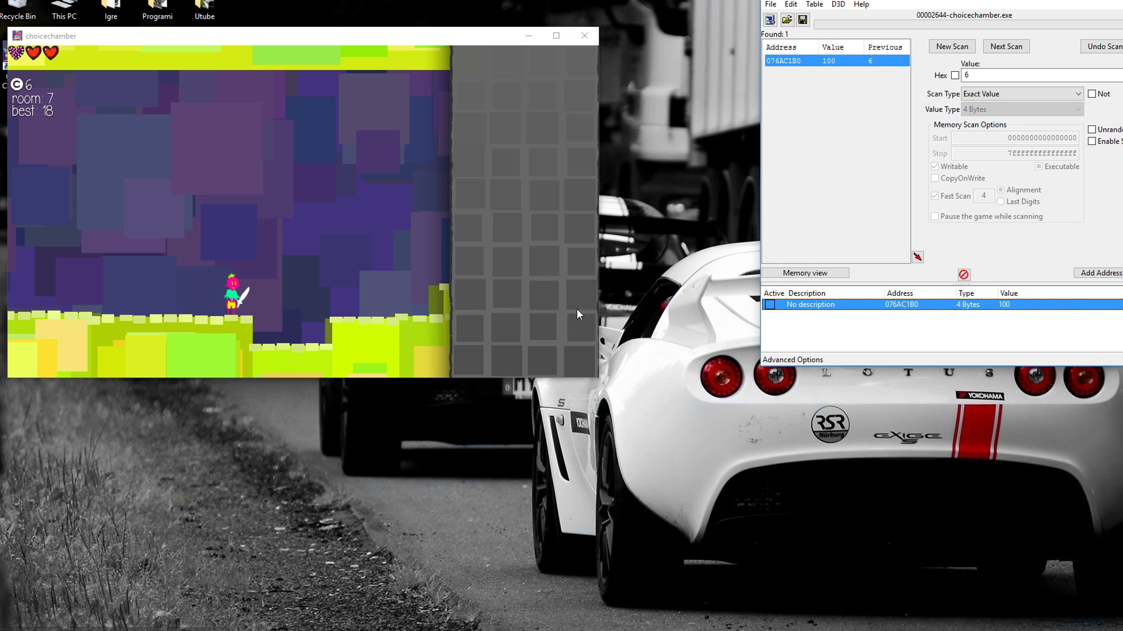
Step: Return to the game, leave room 7 through its exit, open the chests in room 7-C and enter room 8
{"action": "left_click", "coordinate": [572, 301]}
{"action": "key", "text": "Right"}
{"action": "key", "text": "space"}
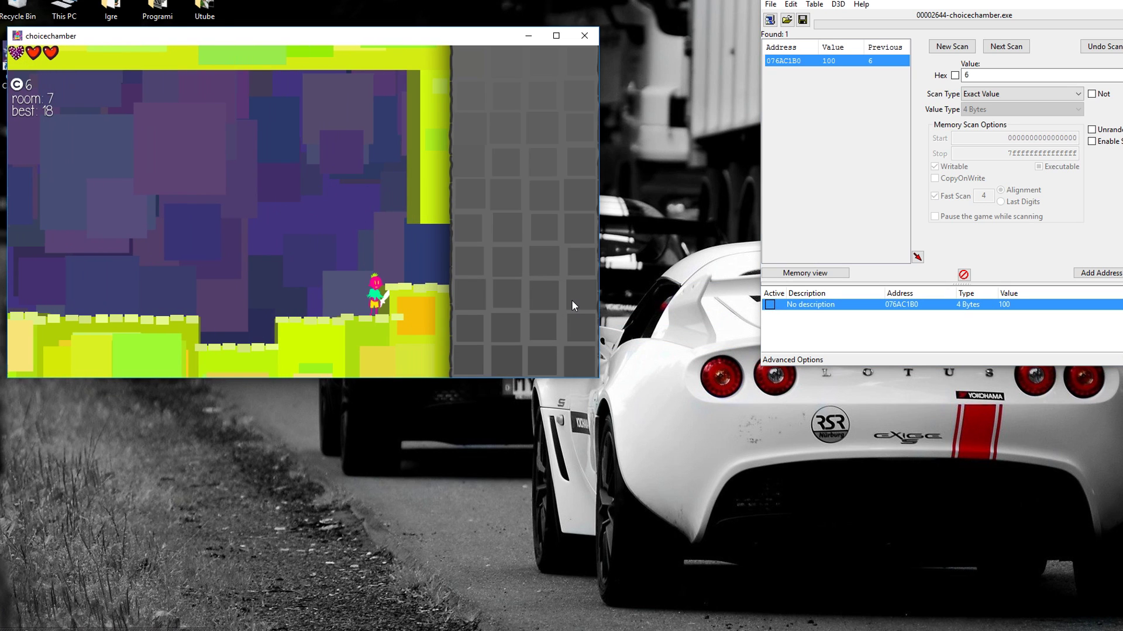
{"action": "key", "text": "space"}
{"action": "key", "text": "Right"}
{"action": "key", "text": "Right"}
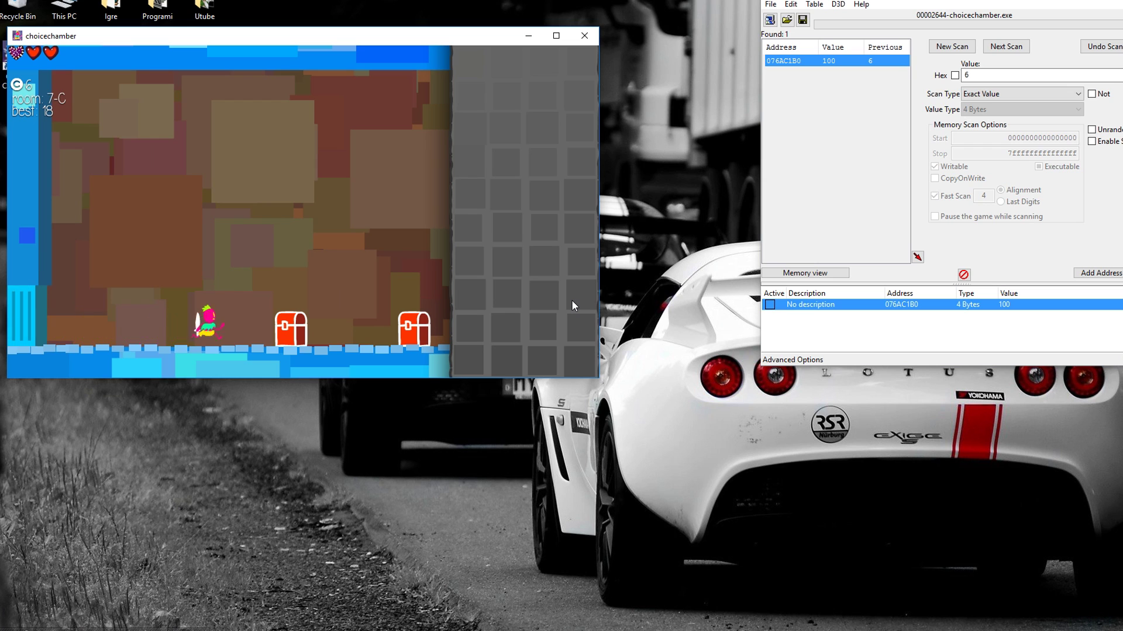
{"action": "key", "text": "Right"}
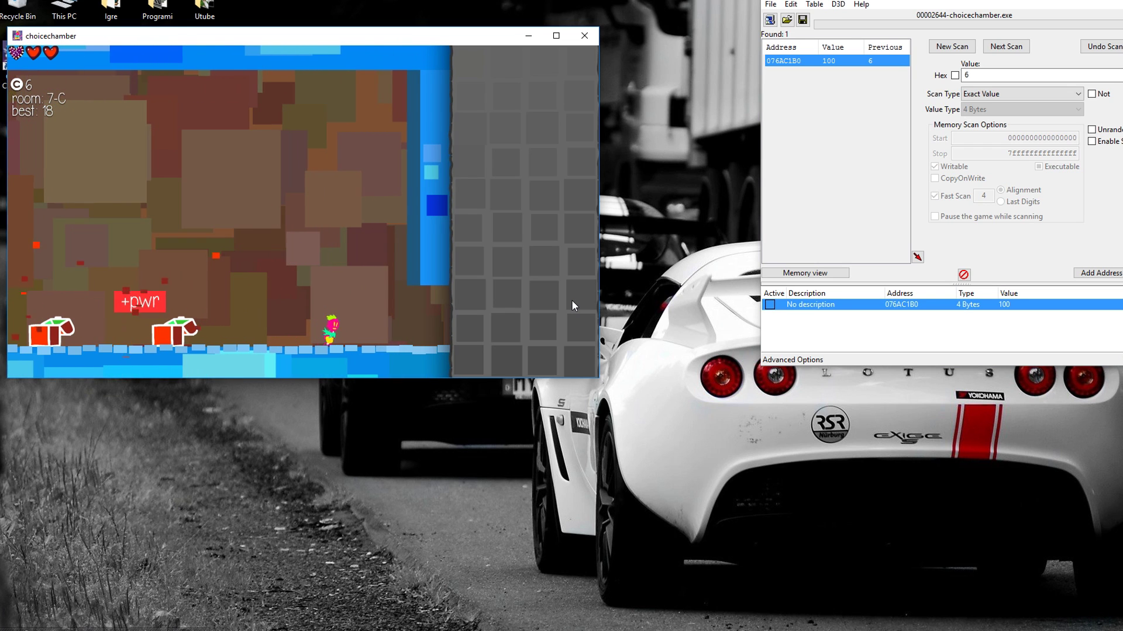
{"action": "key", "text": "Right"}
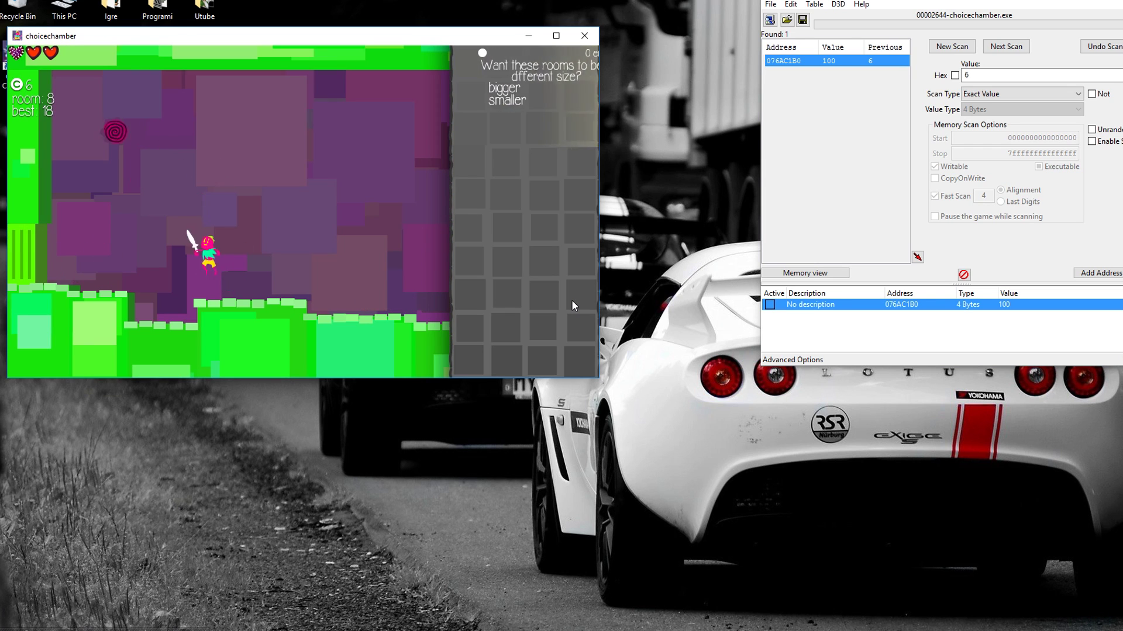
Step: Jump above the raised ledge in room 8 and attack the flying green enemy with the sword
{"action": "key", "text": "space"}
{"action": "key", "text": "space"}
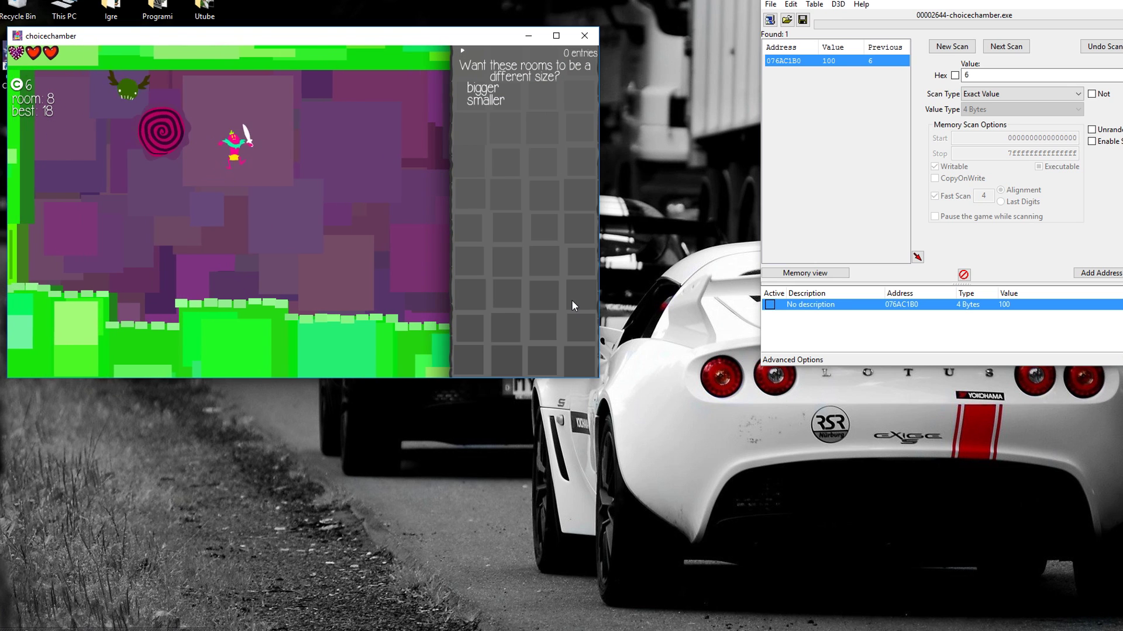
{"action": "key", "text": "Left"}
{"action": "key", "text": "Right"}
{"action": "key", "text": "space"}
{"action": "key", "text": "Left"}
{"action": "key", "text": "x"}
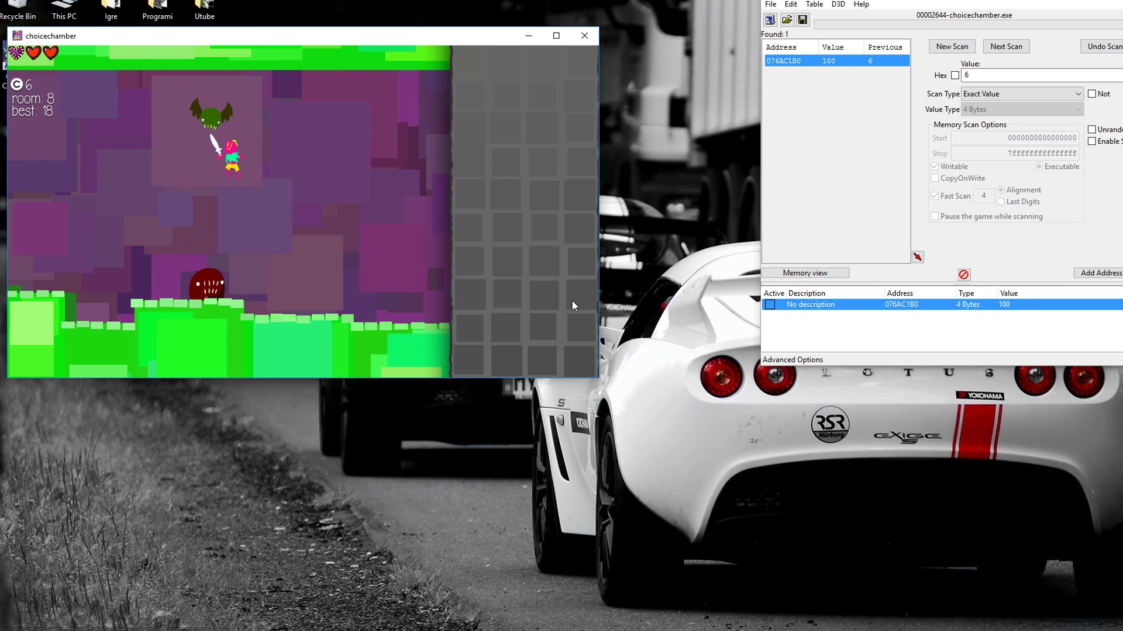
Step: Strike the red enemy on the ledge in room 8 and collect the silver coin it drops
{"action": "key", "text": "Right"}
{"action": "key", "text": "space"}
{"action": "key", "text": "x"}
{"action": "key", "text": "x"}
{"action": "key", "text": "Left"}
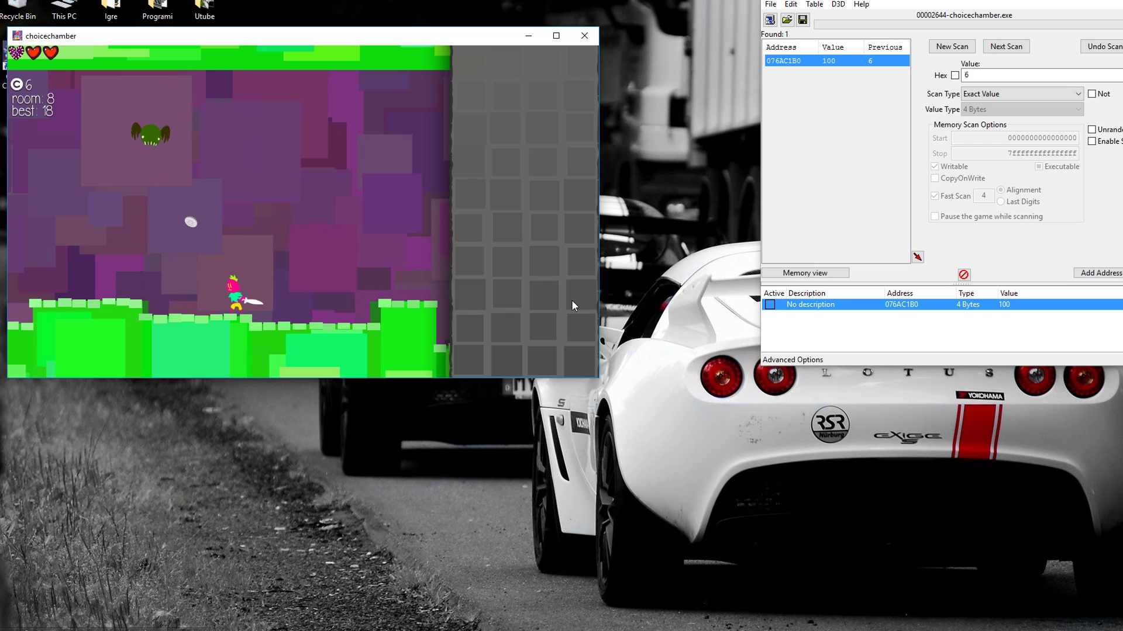
{"action": "key", "text": "space"}
{"action": "key", "text": "space"}
{"action": "key", "text": "Right"}
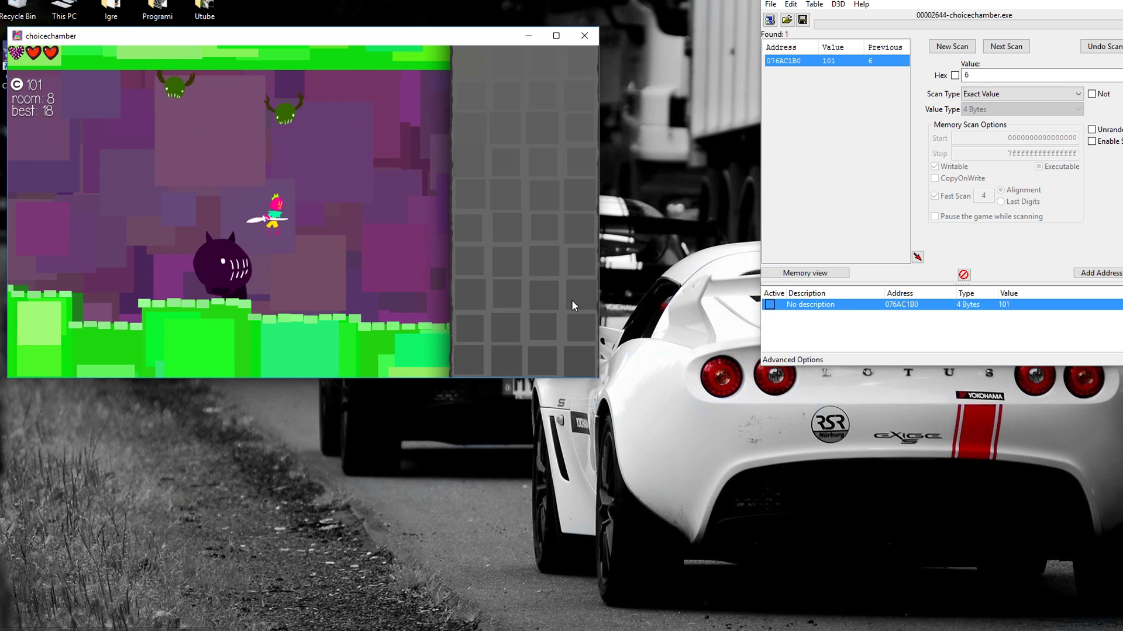
Step: Fight the large horned enemy and the flying enemies in room 8 and collect another coin
{"action": "key", "text": "Right"}
{"action": "key", "text": "space"}
{"action": "key", "text": "Left"}
{"action": "key", "text": "x"}
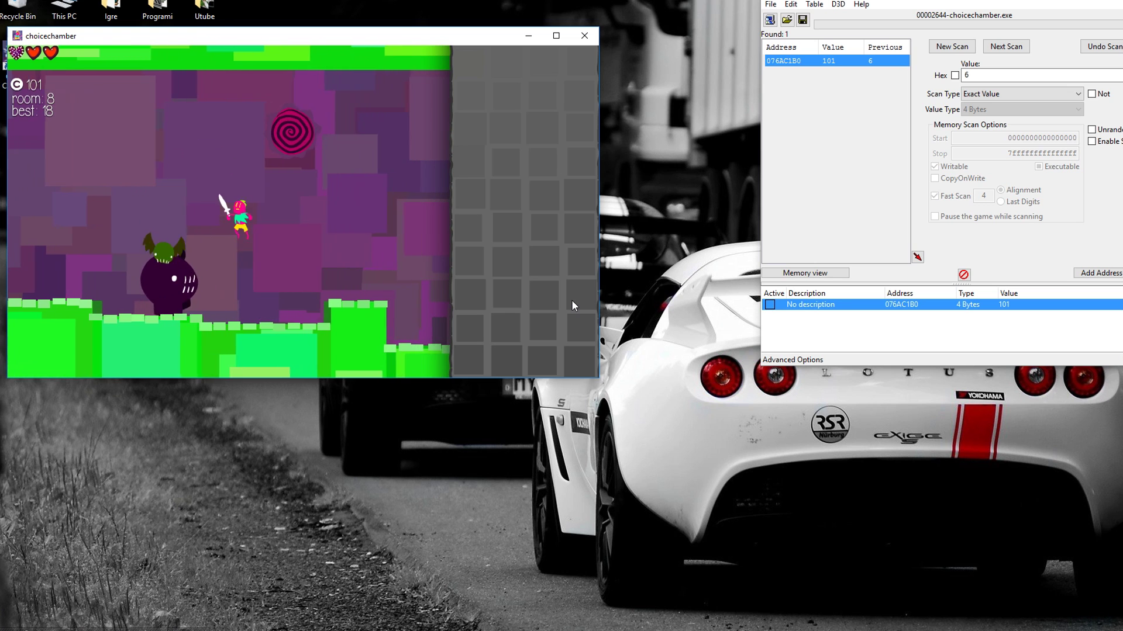
{"action": "key", "text": "Left"}
{"action": "key", "text": "space"}
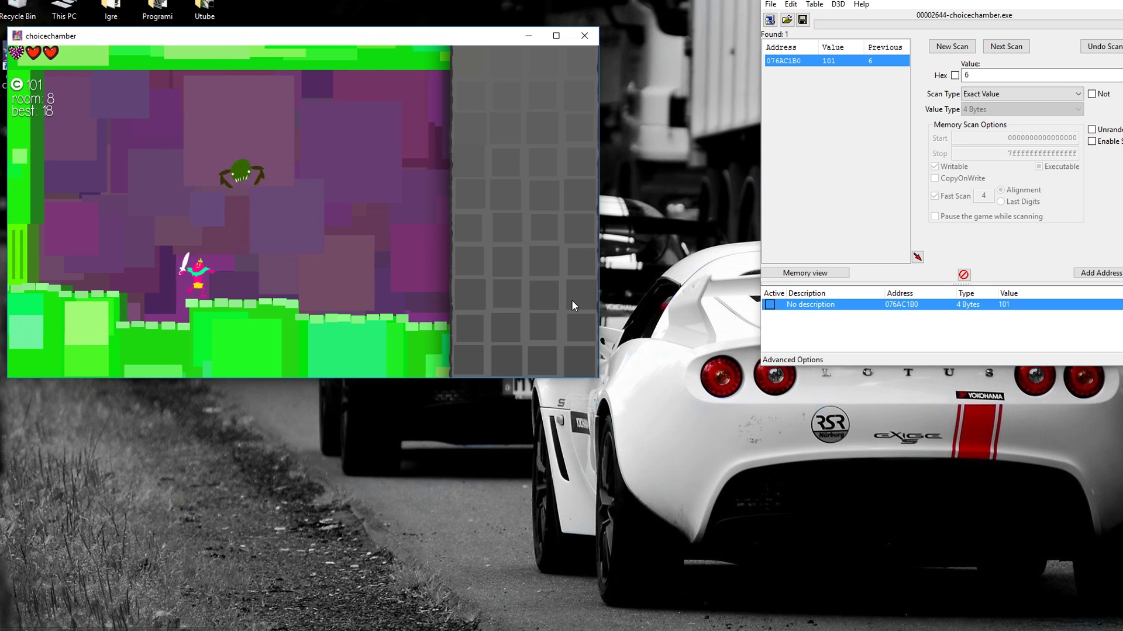
{"action": "key", "text": "Right"}
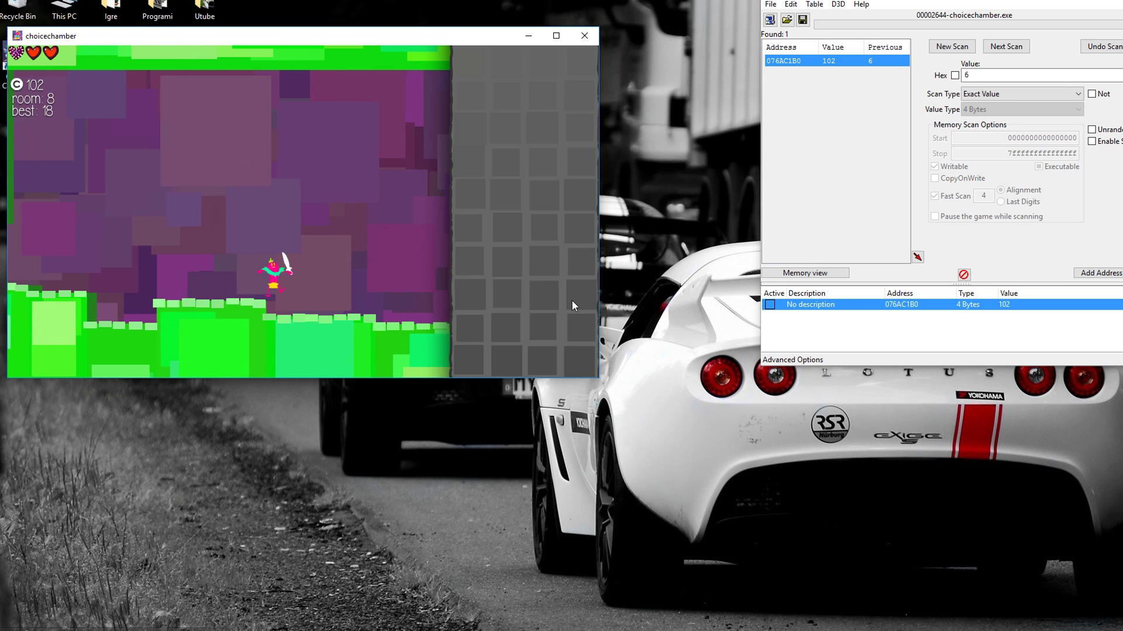
Step: Cross room 8 toward its exit ledge while jumping and swinging the sword
{"action": "key", "text": "Right"}
{"action": "key", "text": "space"}
{"action": "key", "text": "Left"}
{"action": "key", "text": "Right"}
{"action": "key", "text": "space"}
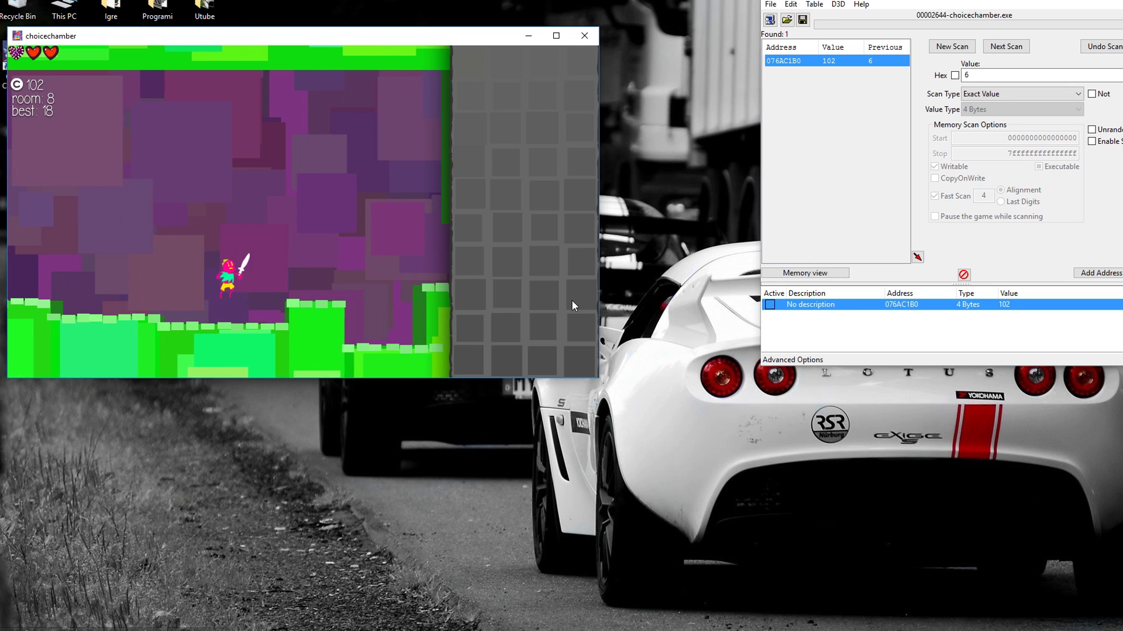
{"action": "key", "text": "Right"}
{"action": "key", "text": "x"}
{"action": "key", "text": "space"}
{"action": "key", "text": "Left"}
{"action": "key", "text": "x"}
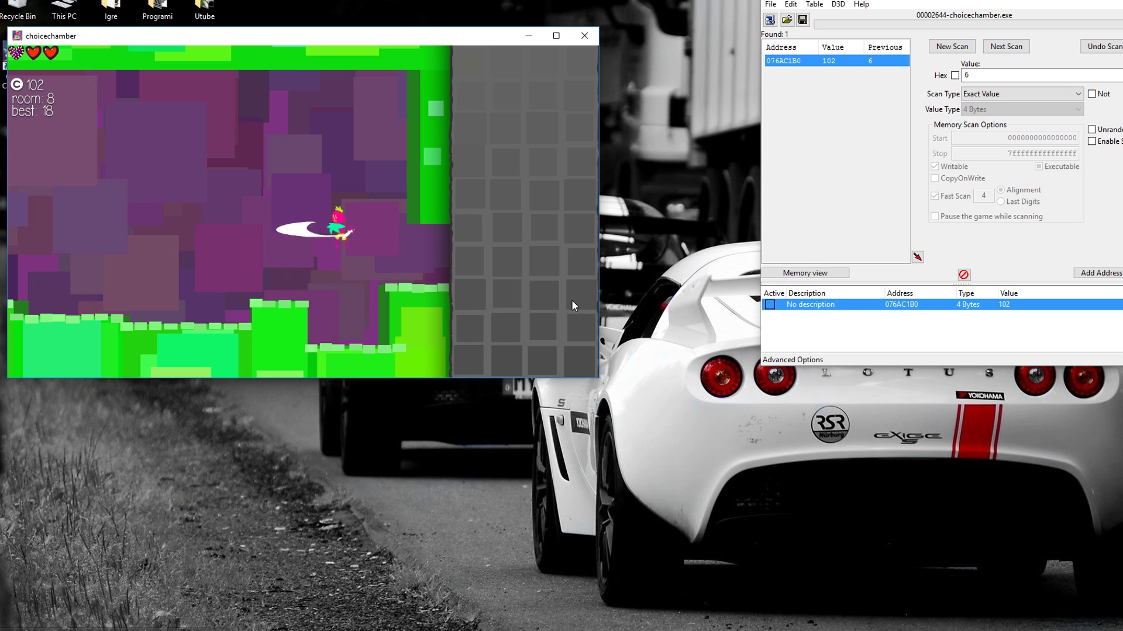
Step: Move back to the raised ledge in the middle of room 8 with jumps and sword swings and stop there
{"action": "key", "text": "space"}
{"action": "key", "text": "x"}
{"action": "key", "text": "Left"}
{"action": "key", "text": "x"}
{"action": "key", "text": "space"}
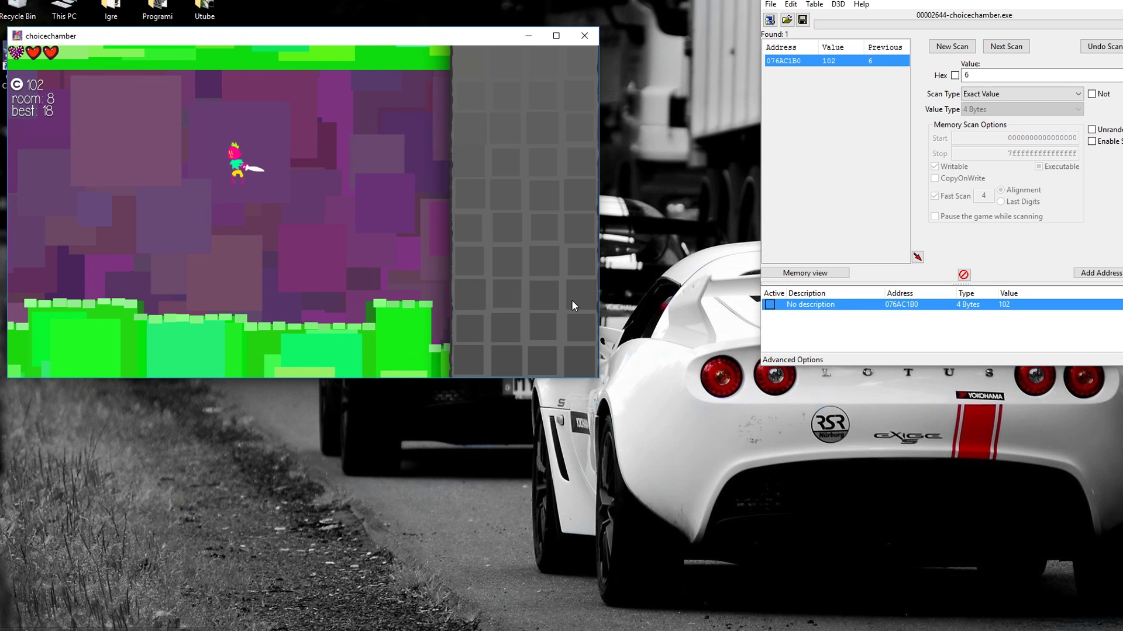
{"action": "key", "text": "space"}
{"action": "key", "text": "x"}
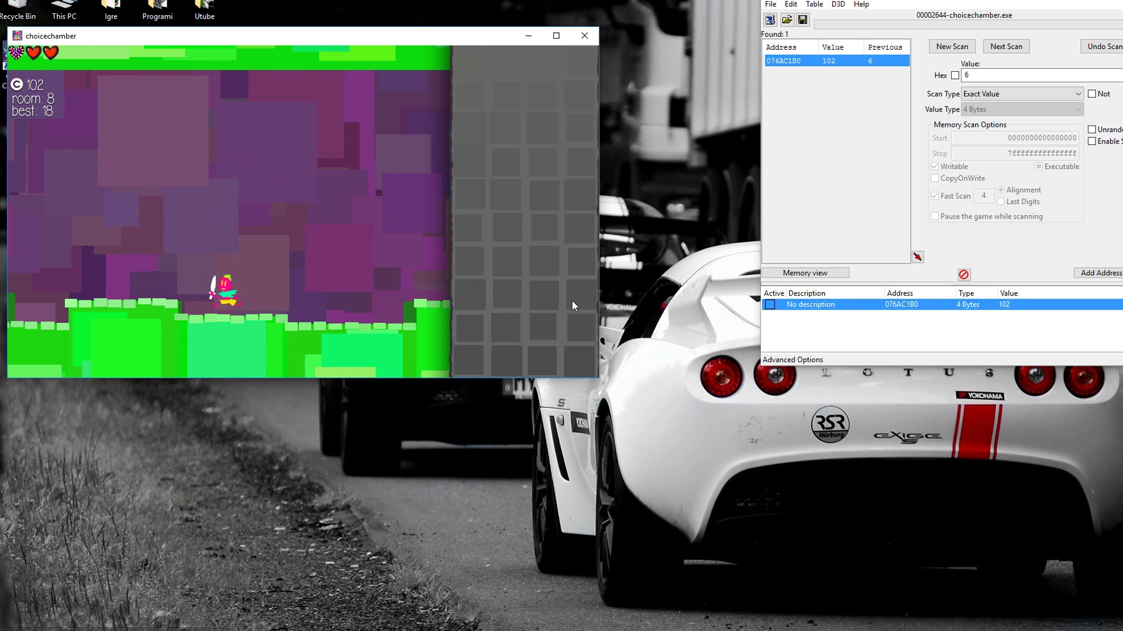
{"action": "key", "text": "Right"}
{"action": "key", "text": "space"}
{"action": "key", "text": "Left"}
{"action": "key", "text": "space"}
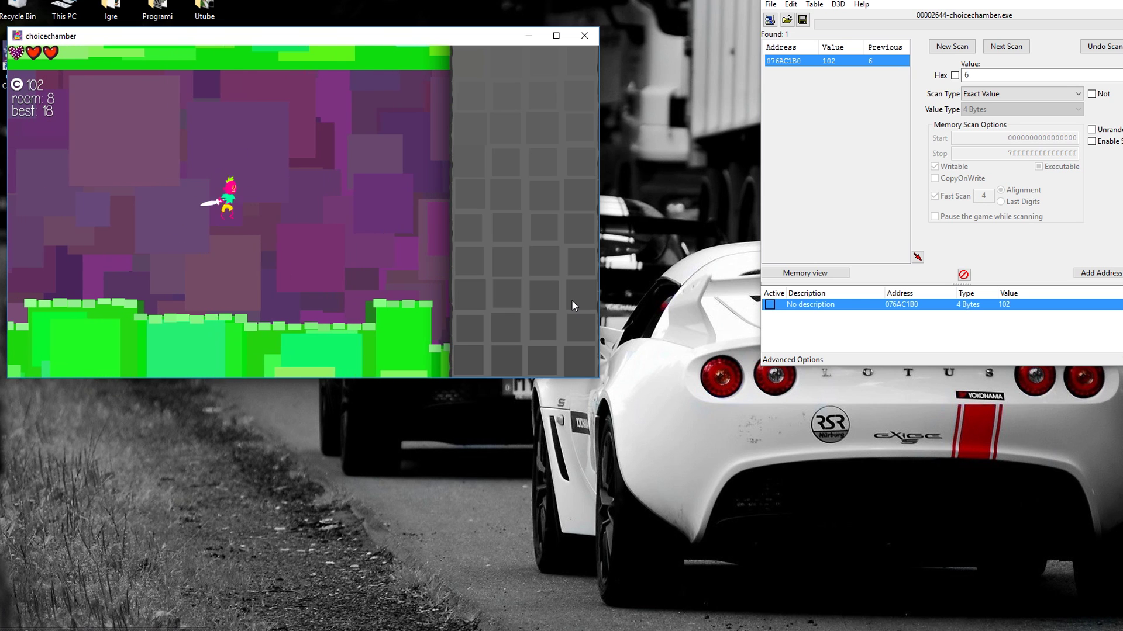
{"action": "key", "text": "Right"}
{"action": "key", "text": "Up"}
{"action": "key", "text": "Left"}
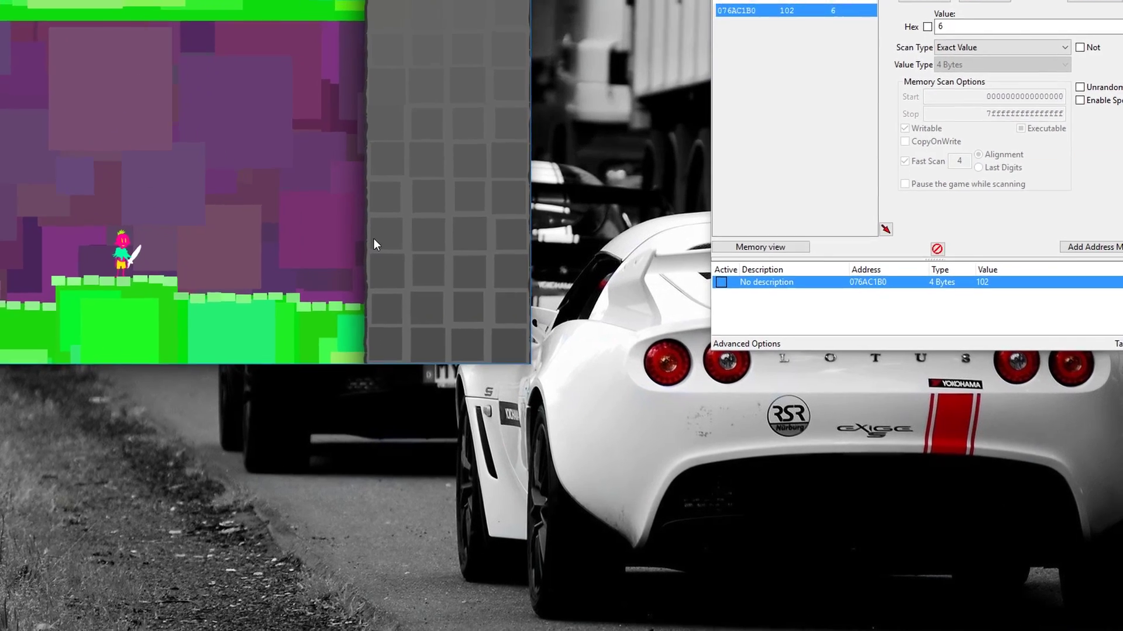
Step: Pause the game and start a pointer scan for address 076AC1B0 with the default options
{"action": "key", "text": "Escape"}
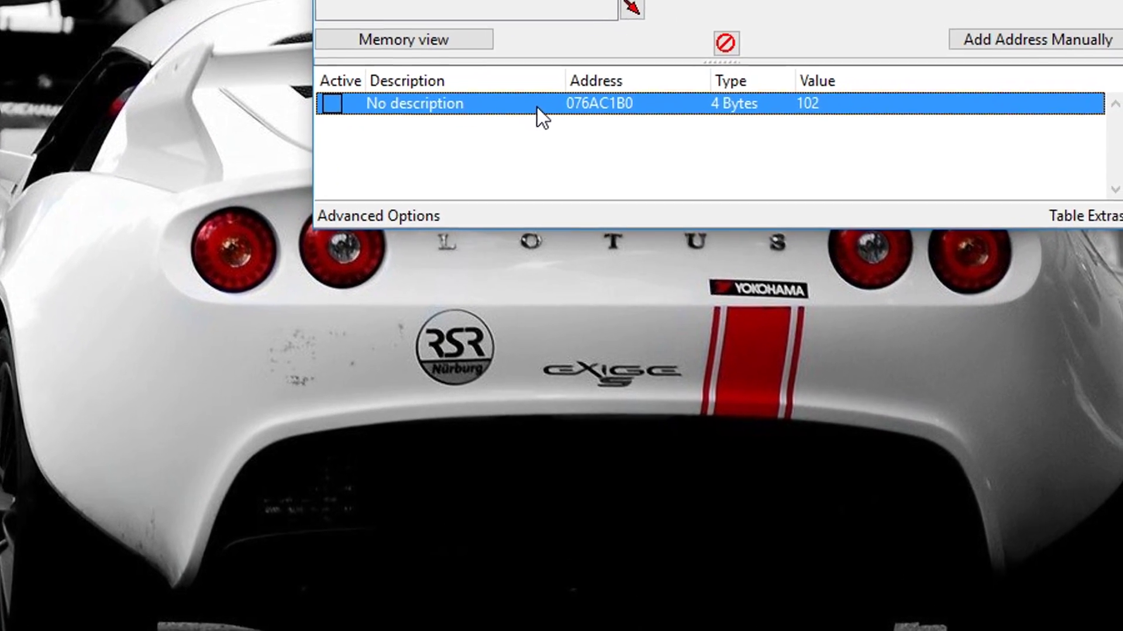
{"action": "right_click", "coordinate": [616, 154]}
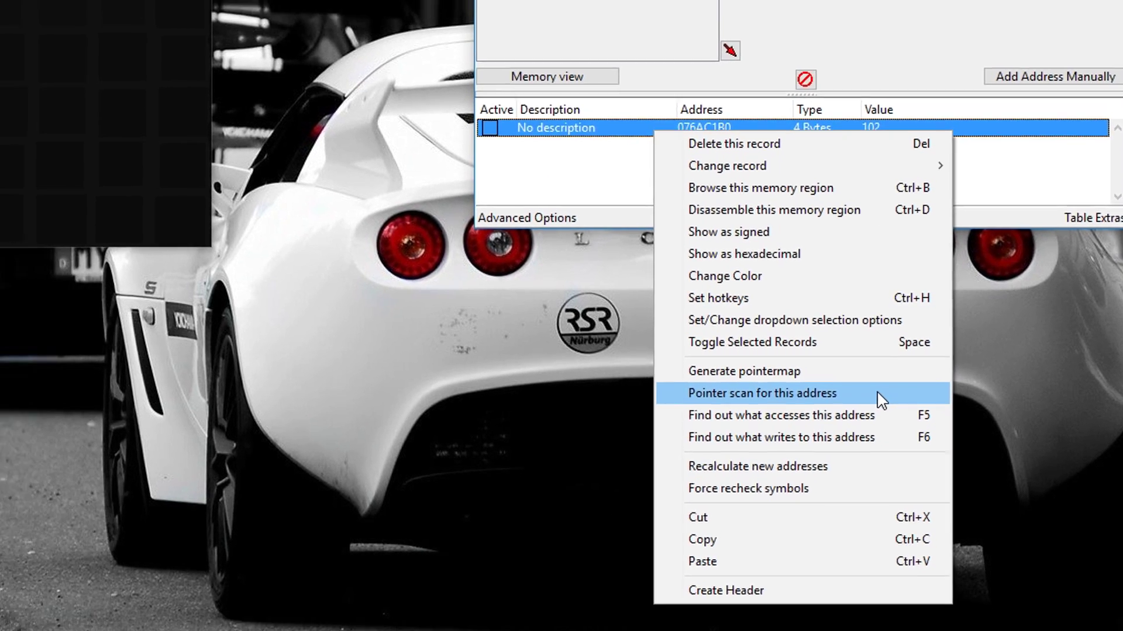
{"action": "left_click", "coordinate": [779, 427]}
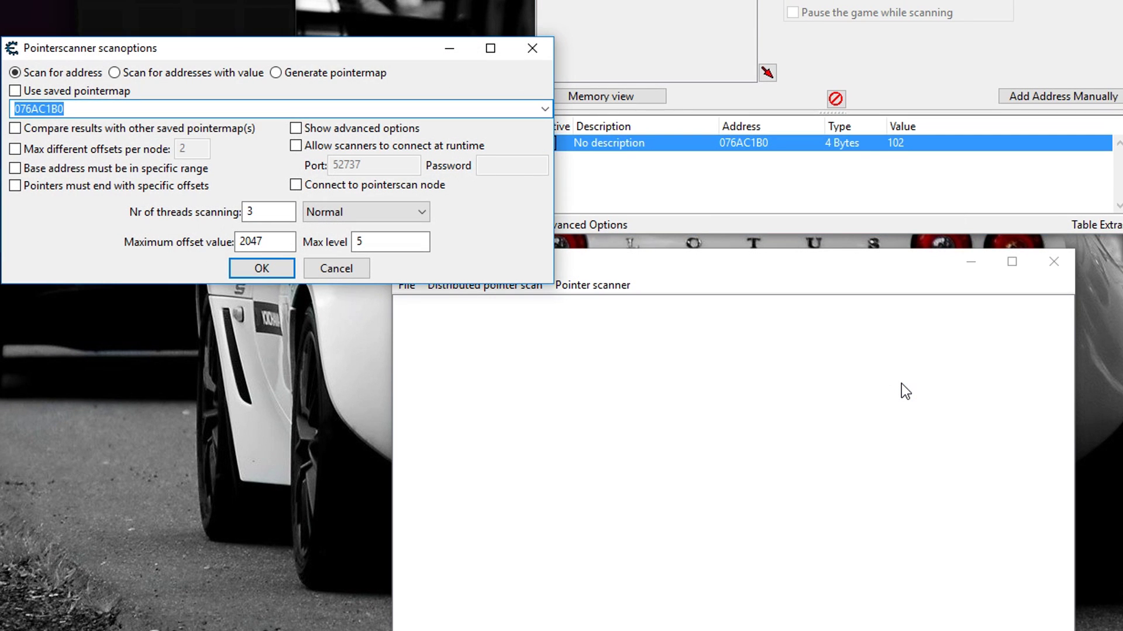
{"action": "left_click", "coordinate": [272, 271]}
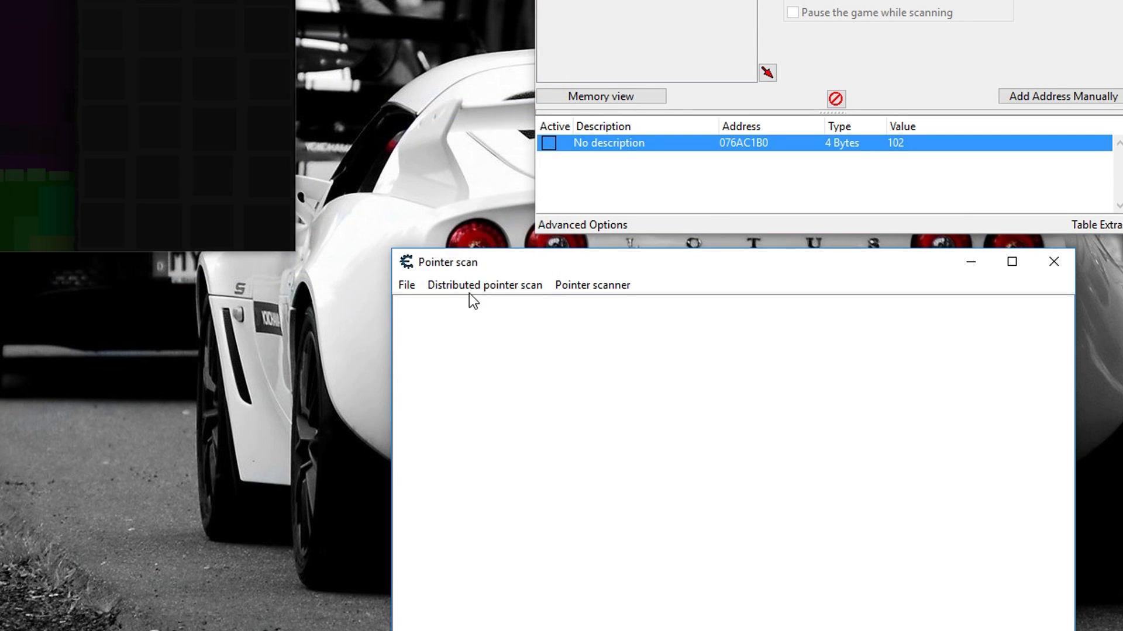
Step: Store the pointer scan results in the Documents folder under the file name 1
{"action": "left_click", "coordinate": [467, 454]}
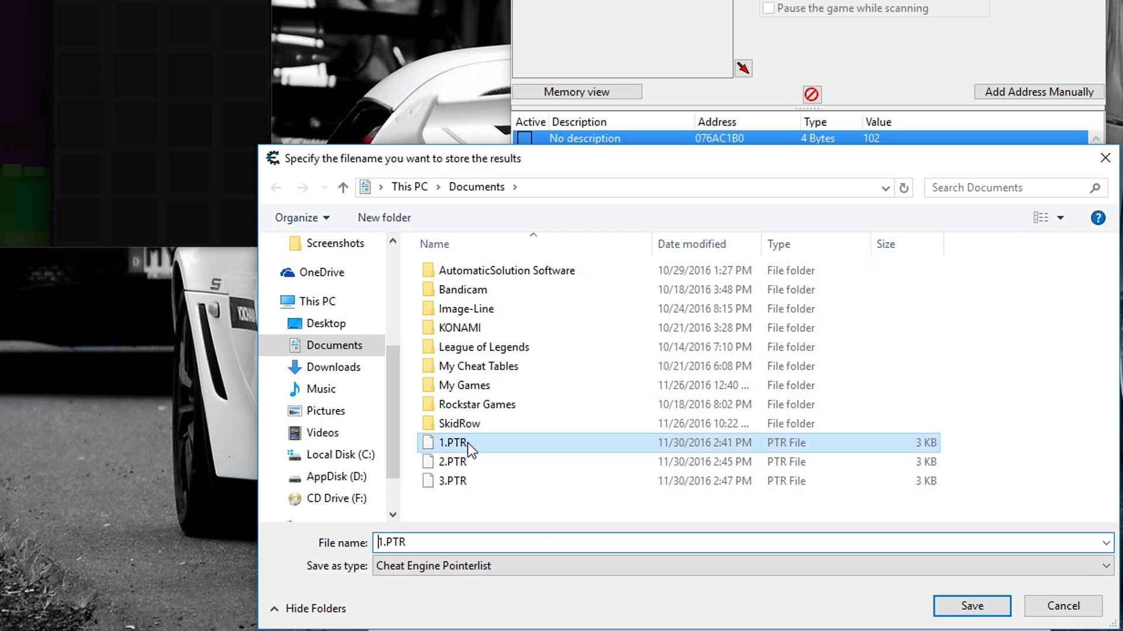
{"action": "left_click", "coordinate": [468, 443]}
{"action": "double_click", "coordinate": [442, 543]}
{"action": "type", "text": "1"}
{"action": "left_click", "coordinate": [518, 595]}
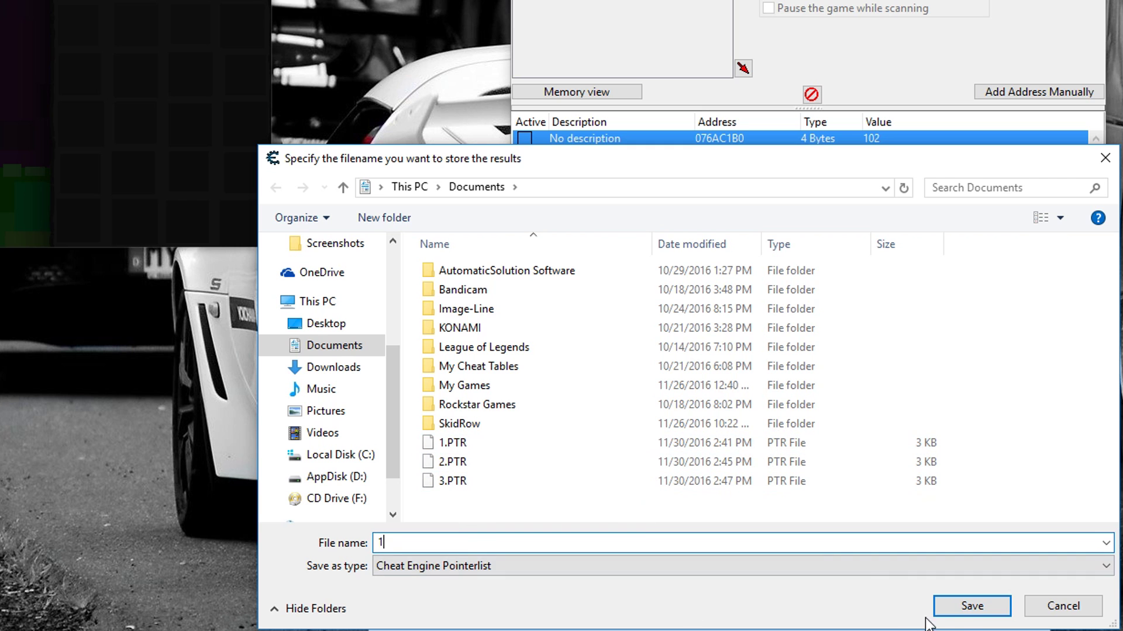
{"action": "left_click", "coordinate": [958, 606]}
{"action": "left_click", "coordinate": [302, 158]}
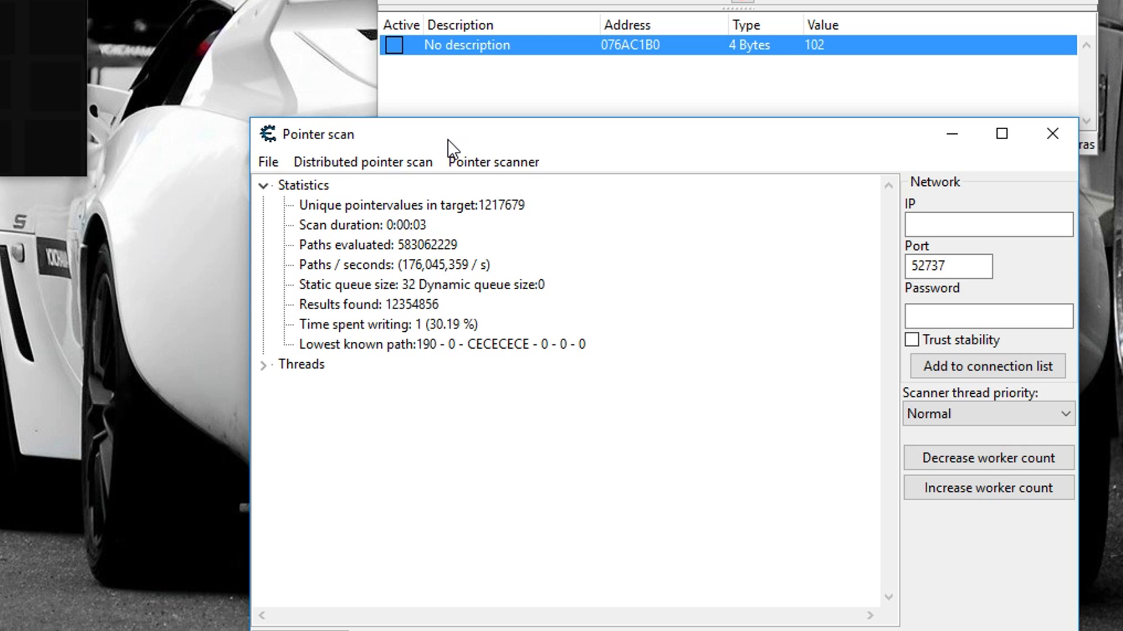
Step: Move the pointer scan window clear of the address list and examine the list of pointer paths
{"action": "left_click_drag", "start_coordinate": [490, 143], "coordinate": [496, 90]}
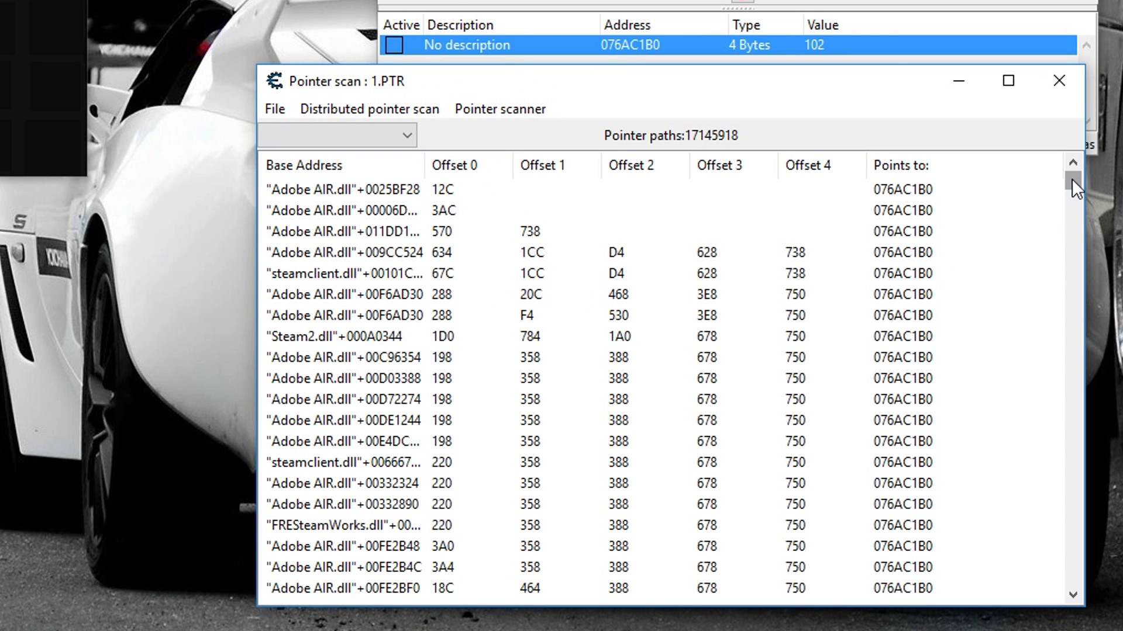
{"action": "left_click_drag", "start_coordinate": [1071, 179], "coordinate": [1043, 146]}
{"action": "scroll", "coordinate": [618, 233], "scroll_direction": "down", "scroll_amount": 3}
{"action": "scroll", "coordinate": [622, 233], "scroll_direction": "up", "scroll_amount": 3}
{"action": "left_click_drag", "start_coordinate": [519, 90], "coordinate": [549, 98]}
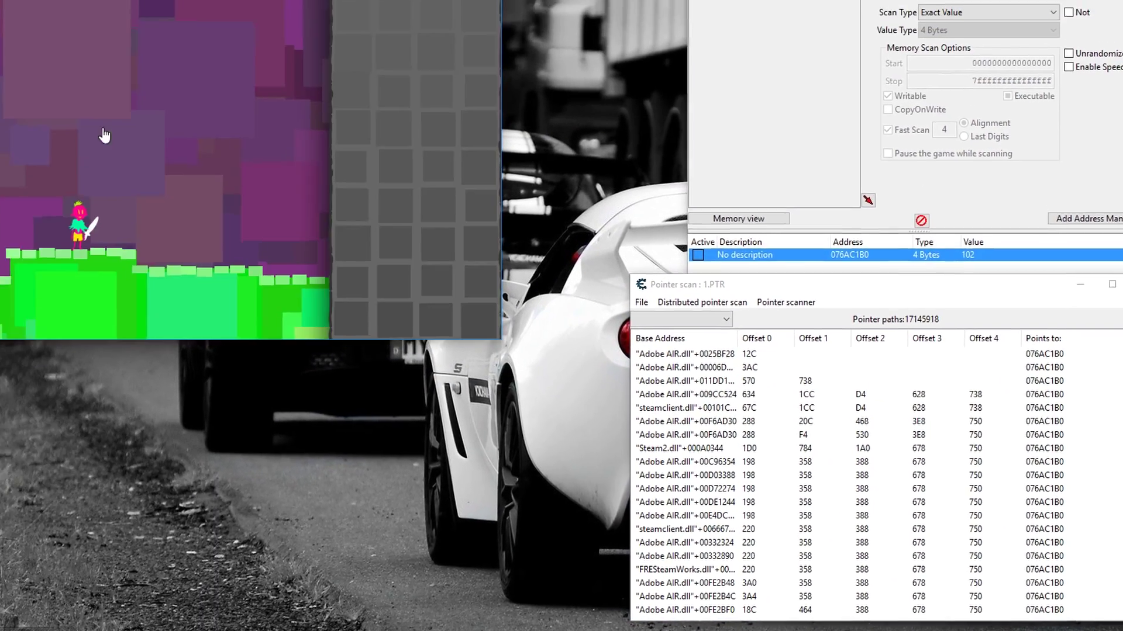
Step: Exit the paused game to the title screen, quit to the desktop and launch Choice Chamber again
{"action": "key", "text": "Escape"}
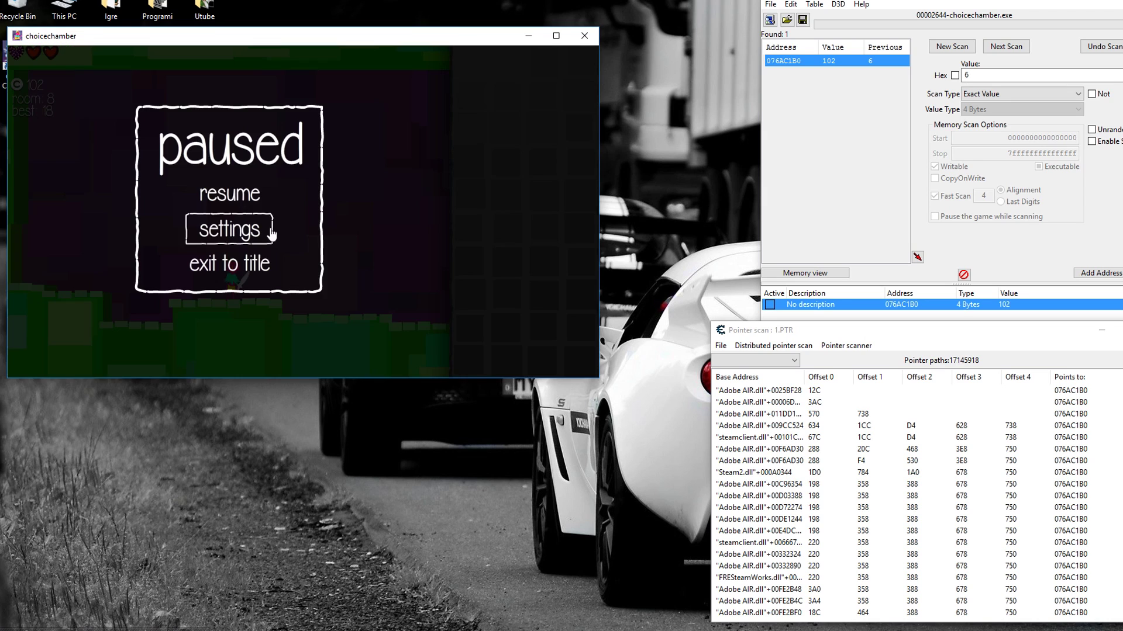
{"action": "left_click", "coordinate": [273, 263]}
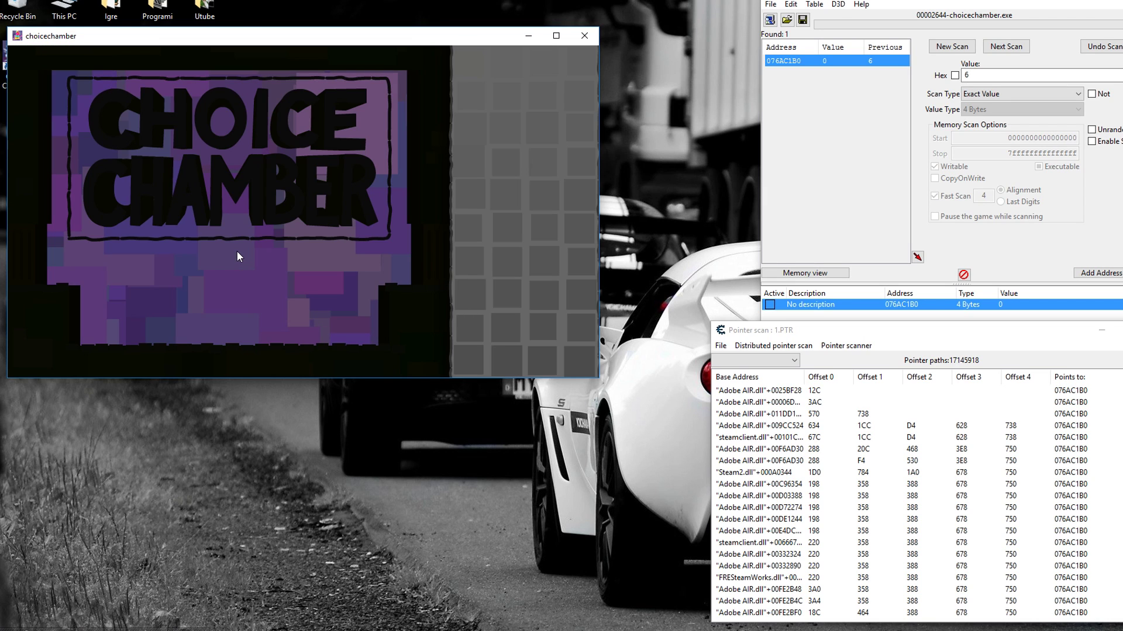
{"action": "left_click", "coordinate": [577, 37]}
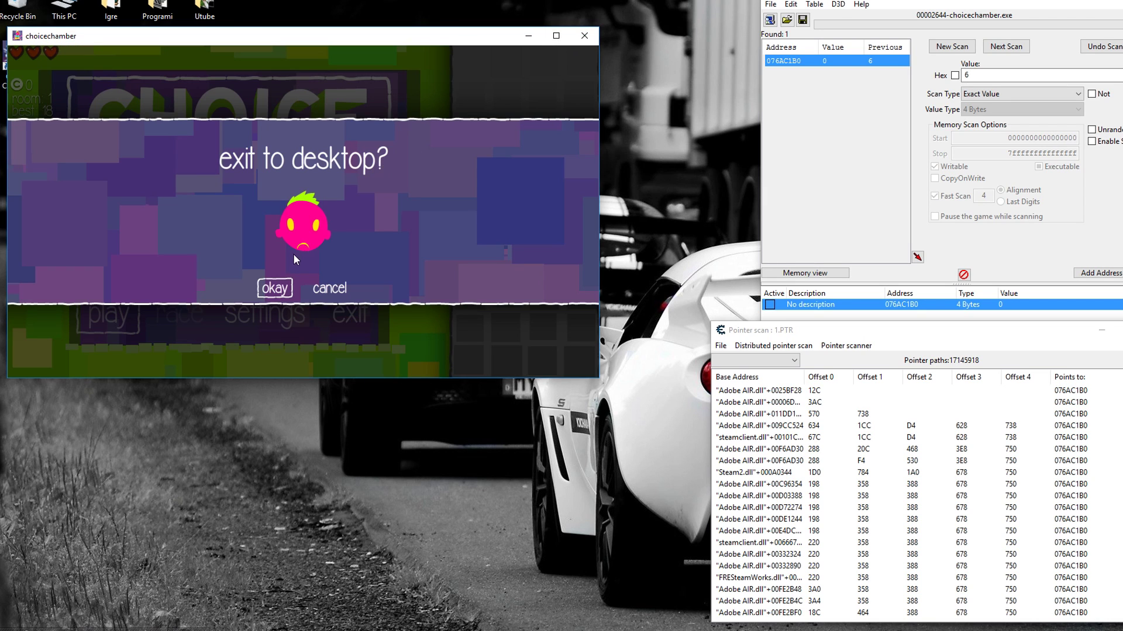
{"action": "left_click", "coordinate": [273, 290]}
{"action": "double_click", "coordinate": [19, 82]}
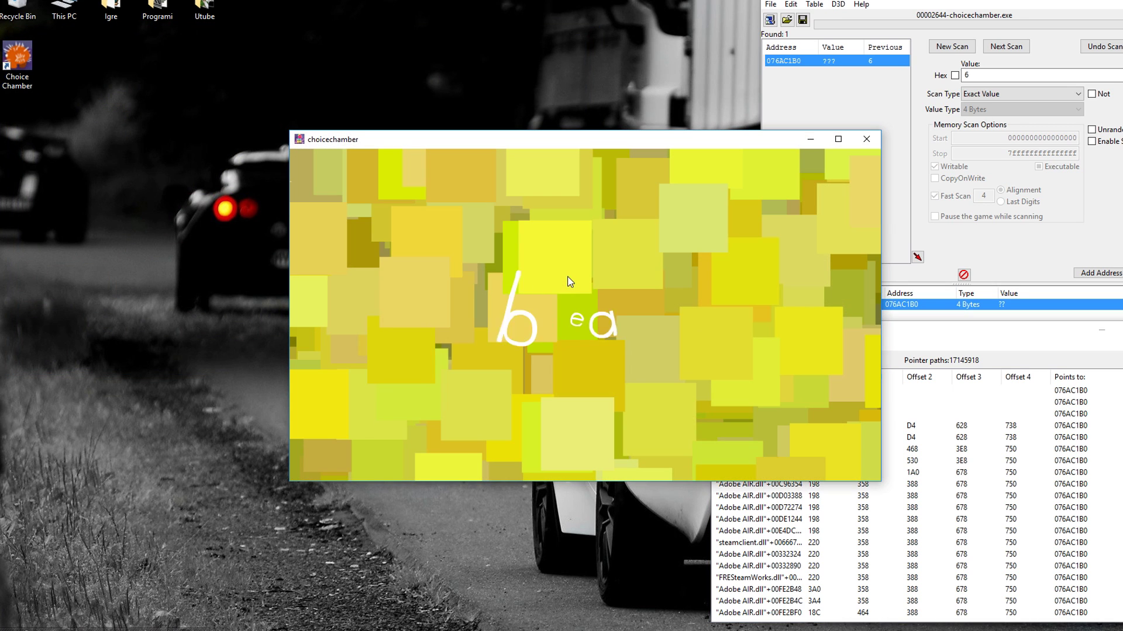
Step: Move the game window clear of the scanner and attach Cheat Engine to the restarted choicechamber.exe process, keeping the current address list
{"action": "left_click_drag", "start_coordinate": [592, 147], "coordinate": [298, 18]}
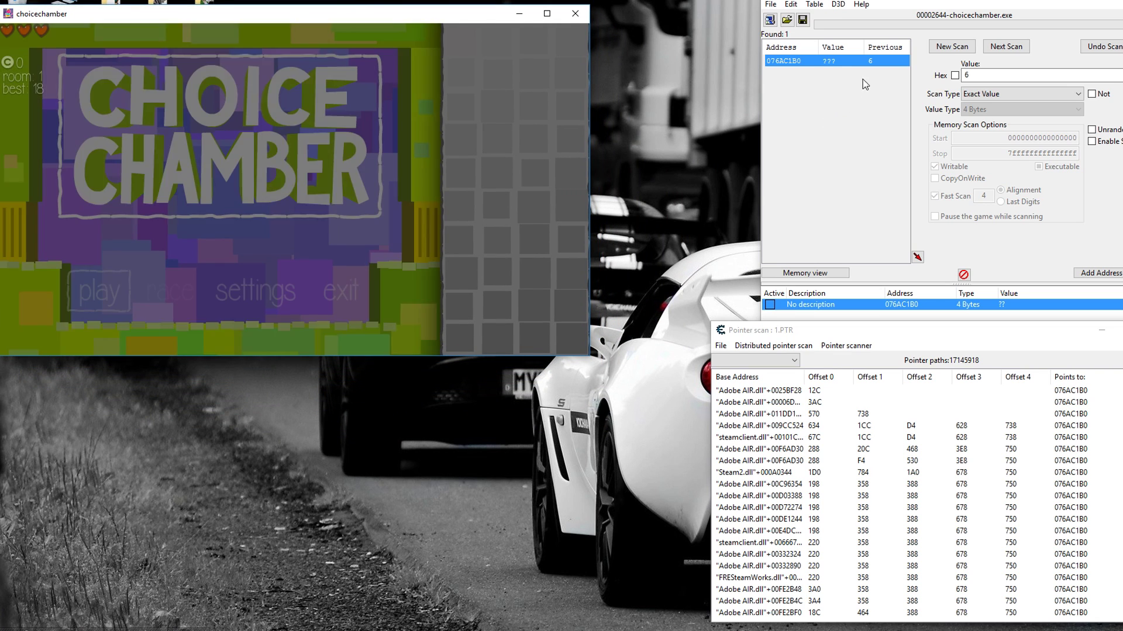
{"action": "left_click", "coordinate": [770, 19]}
{"action": "left_click", "coordinate": [935, 181]}
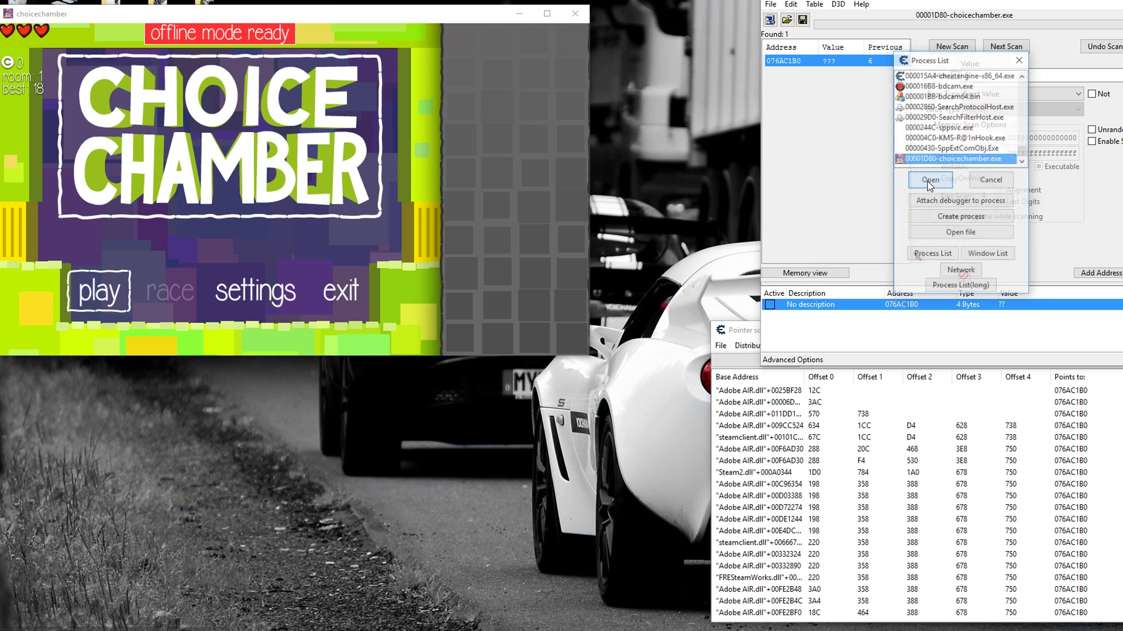
{"action": "left_click", "coordinate": [621, 316]}
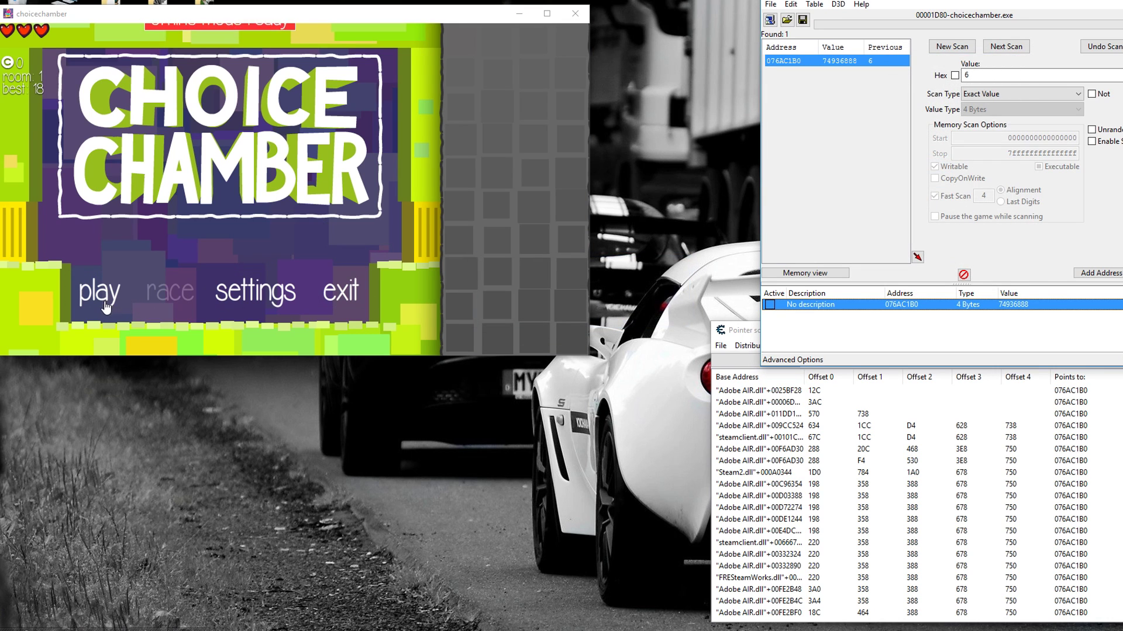
Step: Start a new game, take the character out of the first room into room 2 and scan for the exact value 0
{"action": "left_click", "coordinate": [1020, 322]}
{"action": "left_click", "coordinate": [429, 233]}
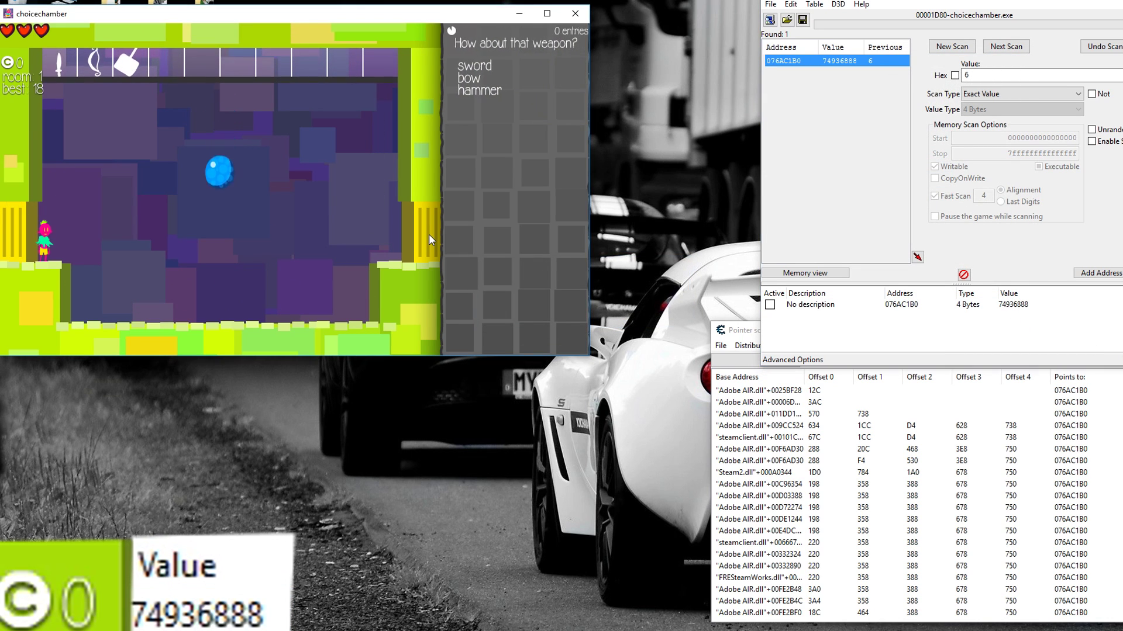
{"action": "key", "text": "Right"}
{"action": "key", "text": "space"}
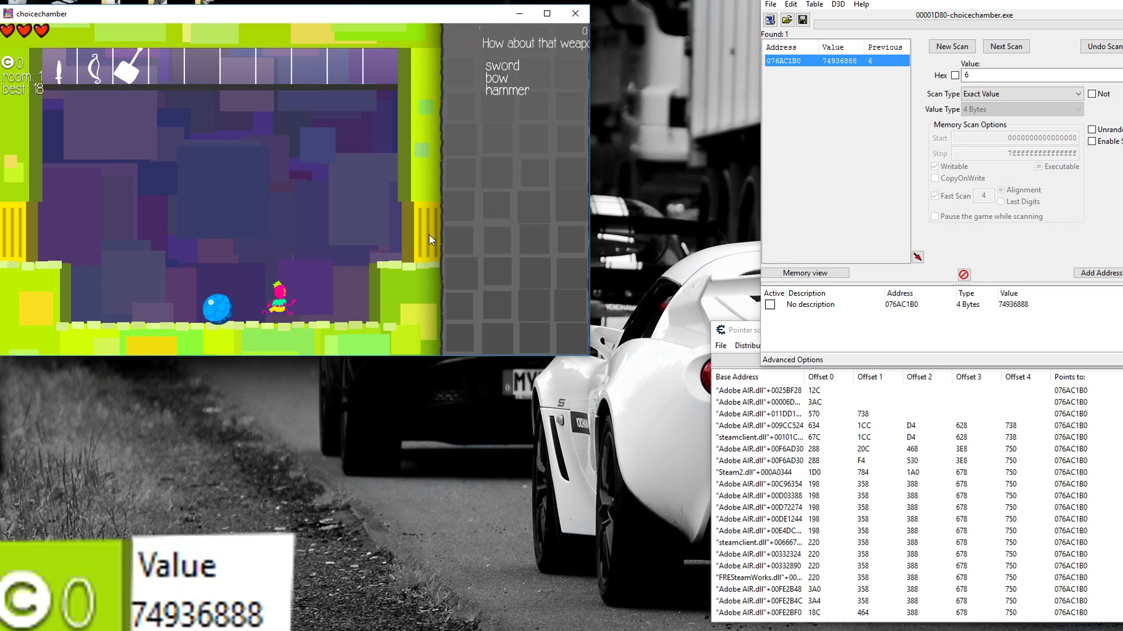
{"action": "key", "text": "Right"}
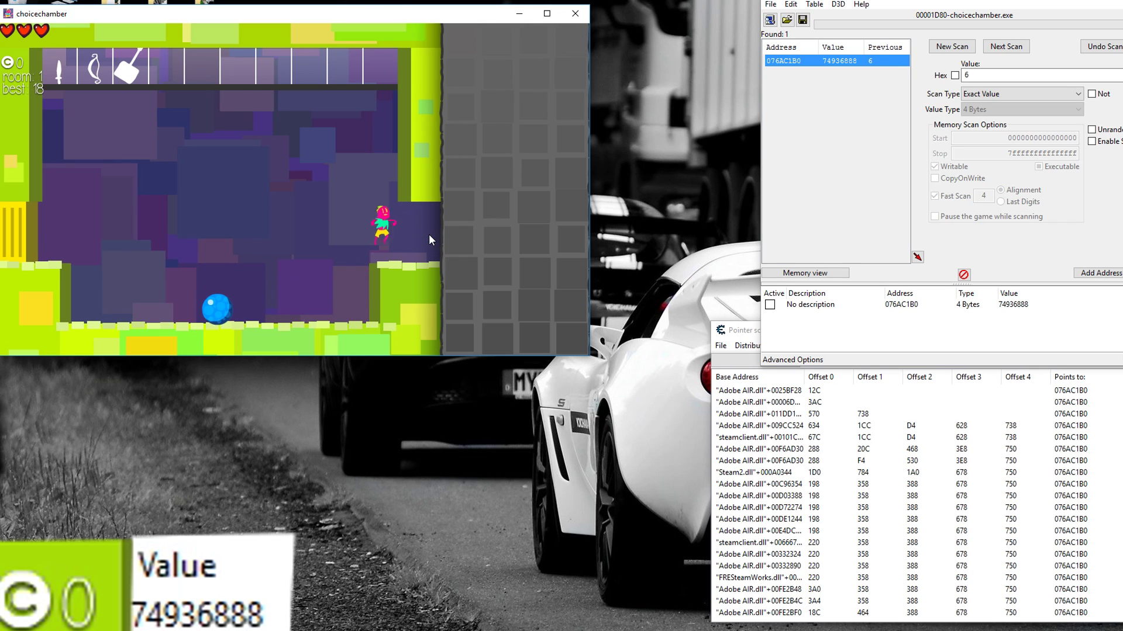
{"action": "key", "text": "space"}
{"action": "key", "text": "Right"}
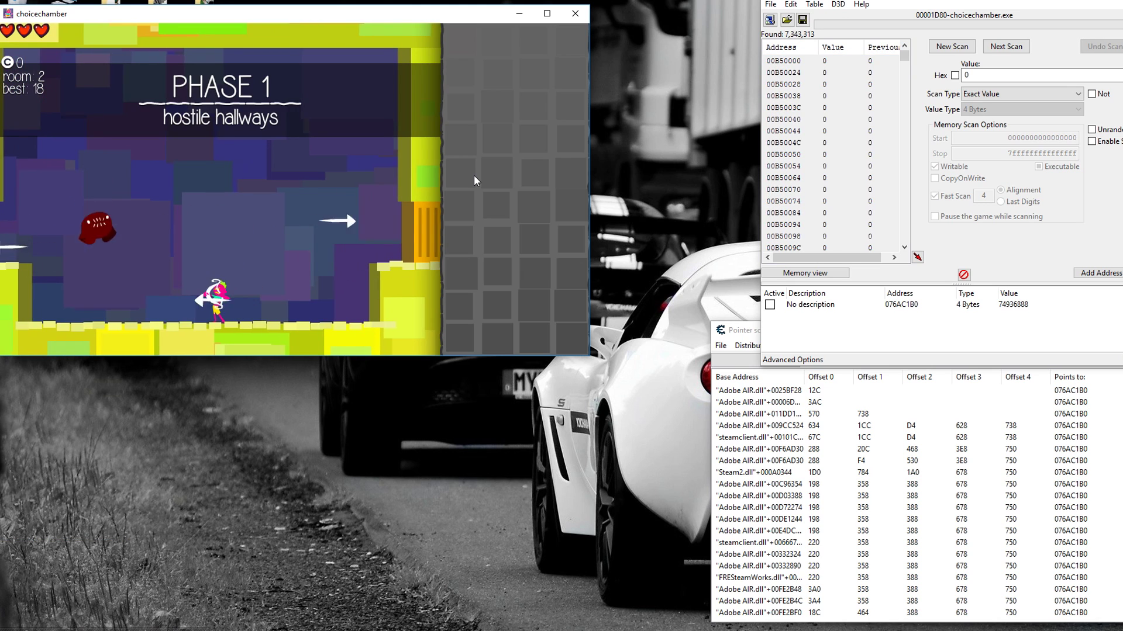
Step: Shoot the enemies in room 2 with the bow to earn coins
{"action": "key", "text": "Right"}
{"action": "key", "text": "Left"}
{"action": "key", "text": "x"}
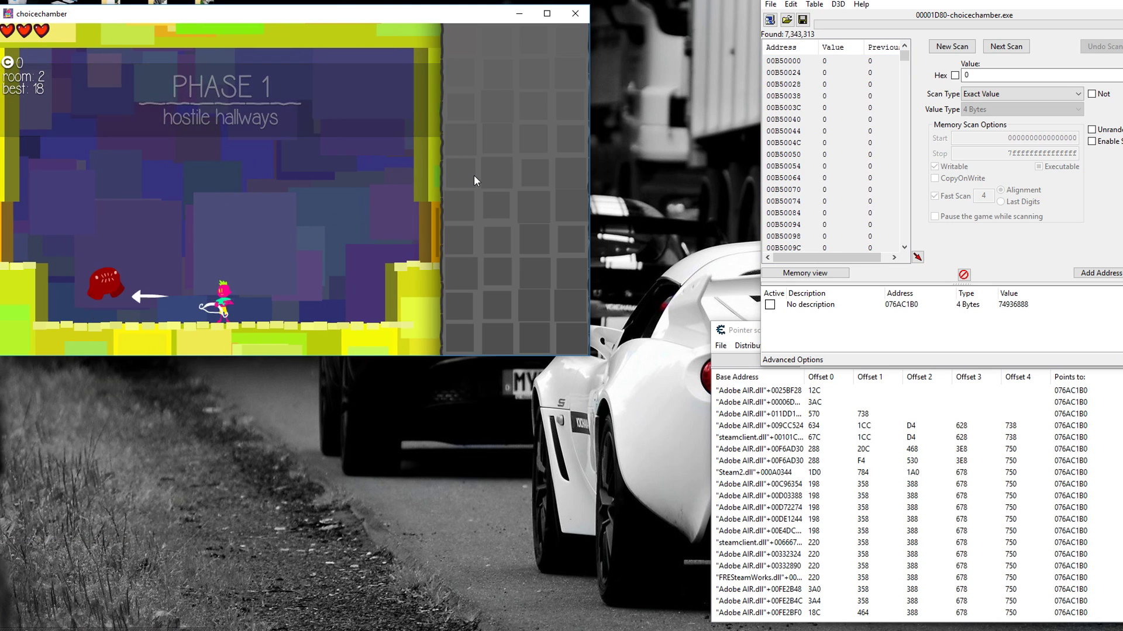
{"action": "key", "text": "x"}
{"action": "key", "text": "Right"}
{"action": "key", "text": "space"}
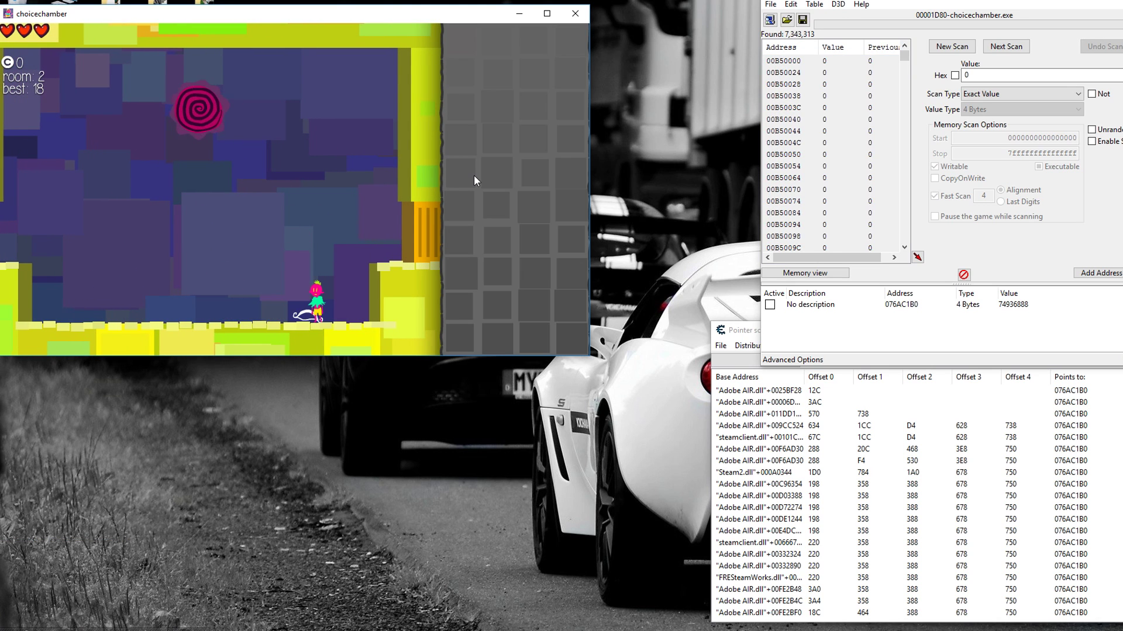
{"action": "key", "text": "Left"}
{"action": "key", "text": "x"}
{"action": "key", "text": "x"}
{"action": "key", "text": "x"}
{"action": "key", "text": "x"}
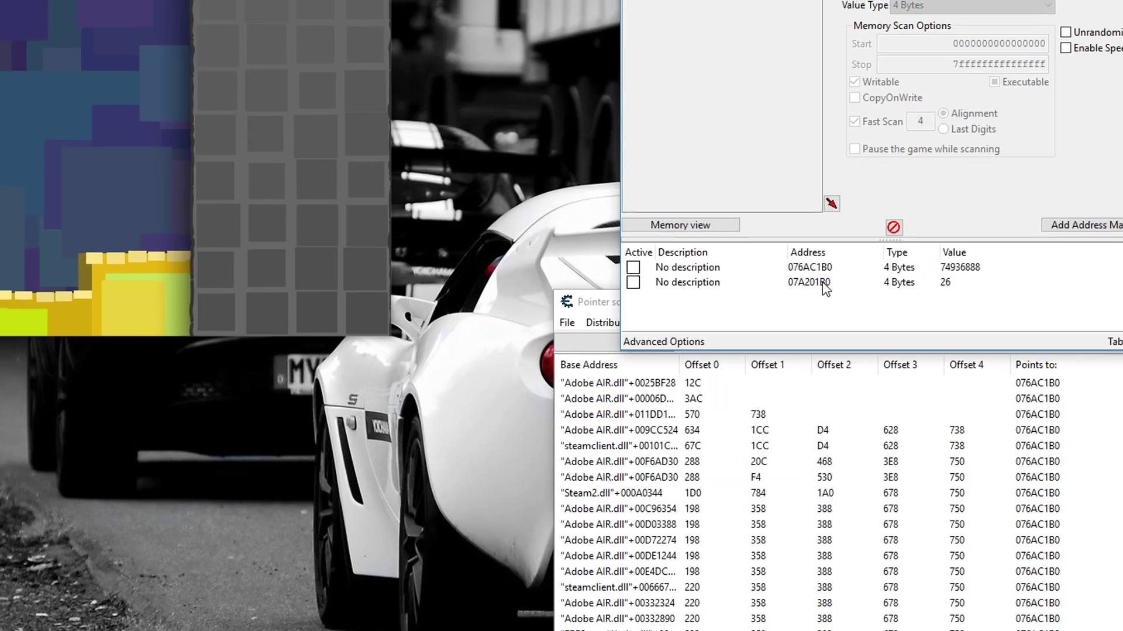
Step: Copy the address 07A201B0 from its entry in the address list and close the entry's settings
{"action": "left_click", "coordinate": [912, 319]}
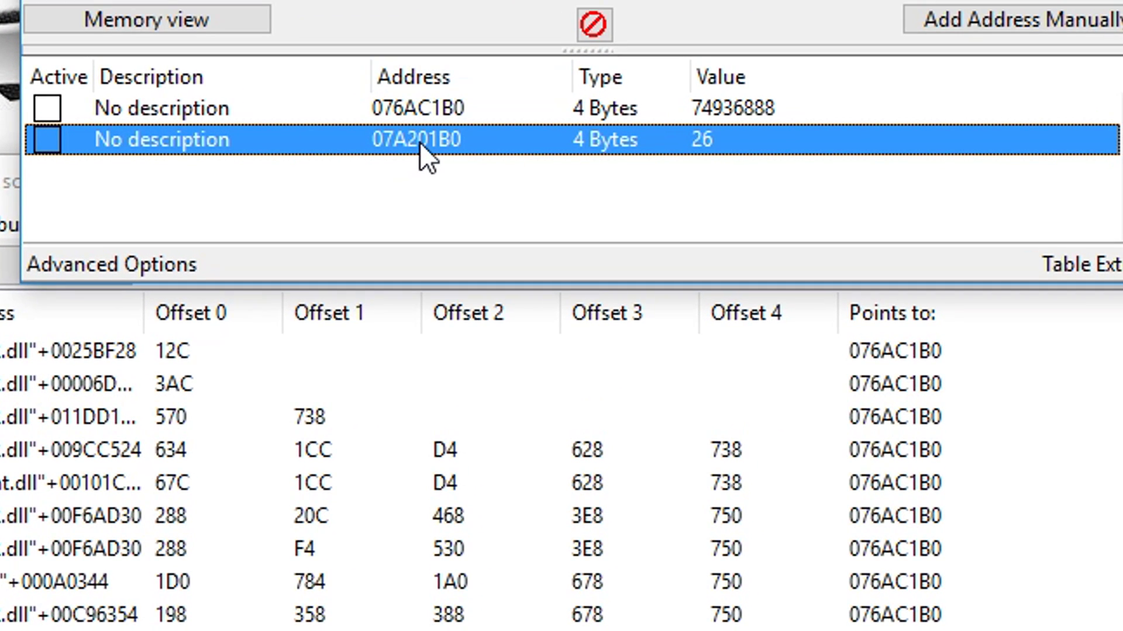
{"action": "double_click", "coordinate": [419, 142]}
{"action": "left_click_drag", "start_coordinate": [167, 130], "coordinate": [54, 130]}
{"action": "right_click", "coordinate": [112, 126]}
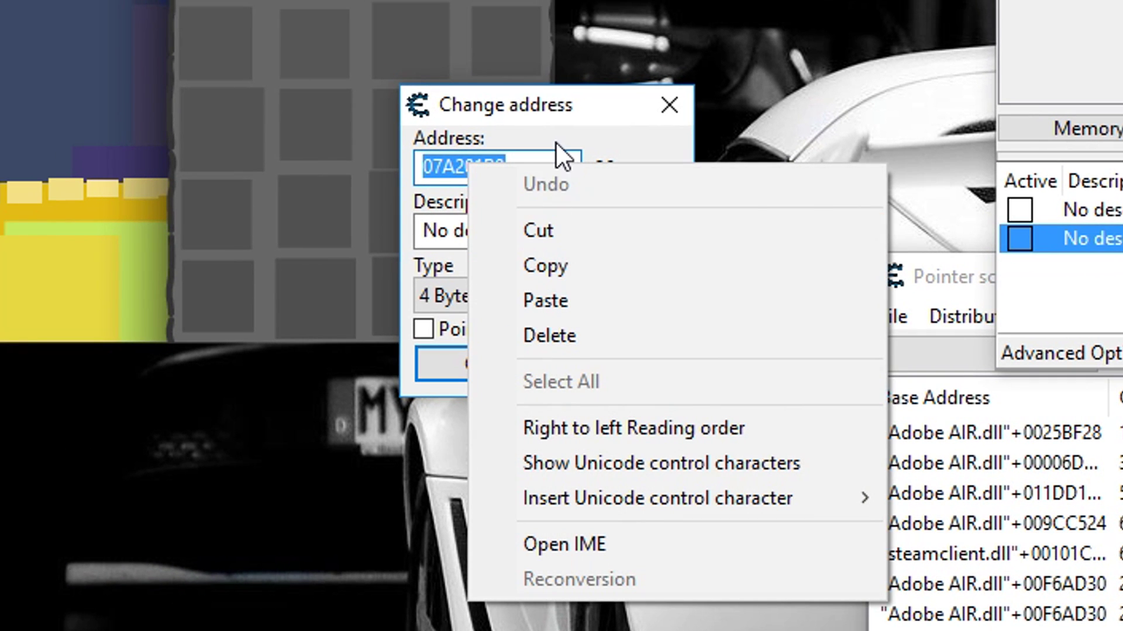
{"action": "left_click", "coordinate": [501, 168]}
{"action": "double_click", "coordinate": [483, 176]}
{"action": "right_click", "coordinate": [492, 170]}
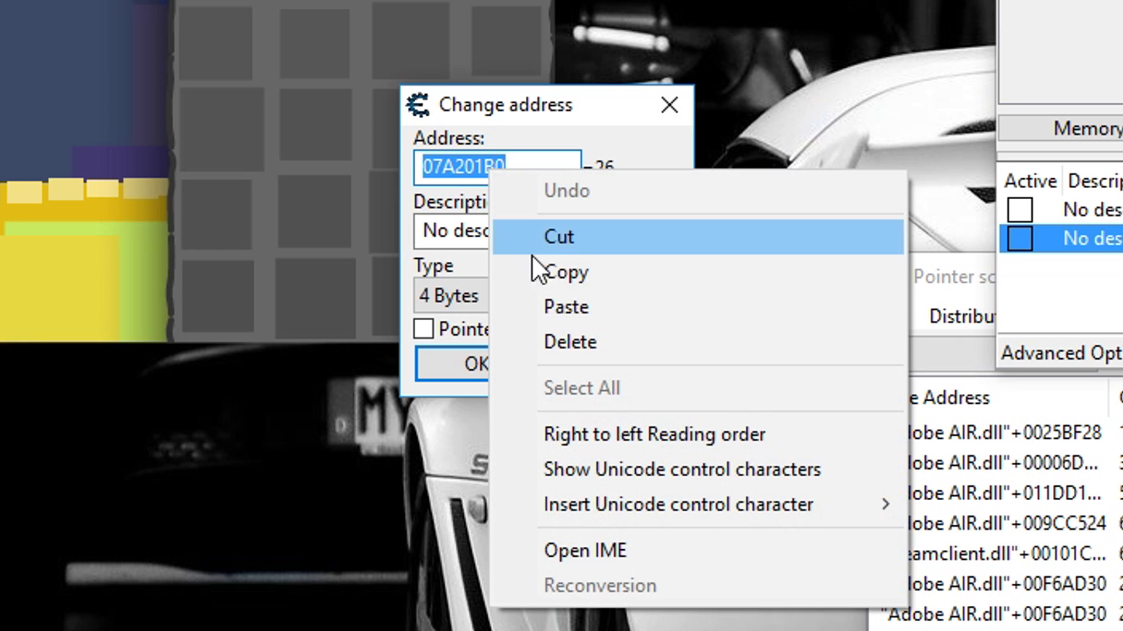
{"action": "left_click", "coordinate": [567, 279]}
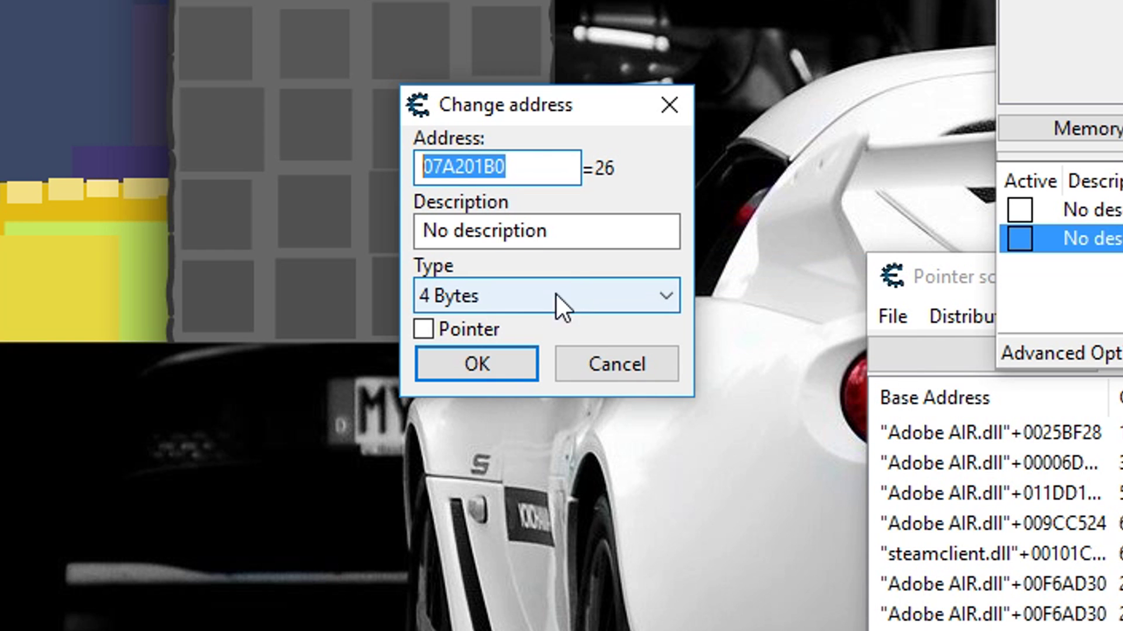
{"action": "left_click", "coordinate": [494, 360]}
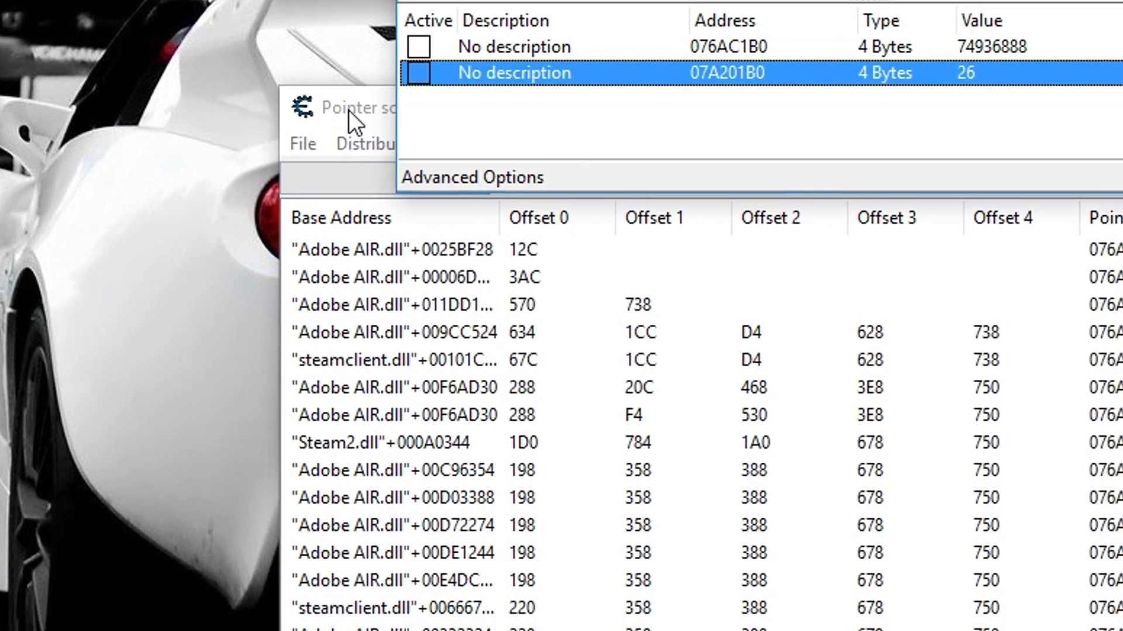
Step: Set up a memory rescan of the pointer scan 1.PTR with 07A201B0 as the address to find
{"action": "left_click", "coordinate": [935, 277]}
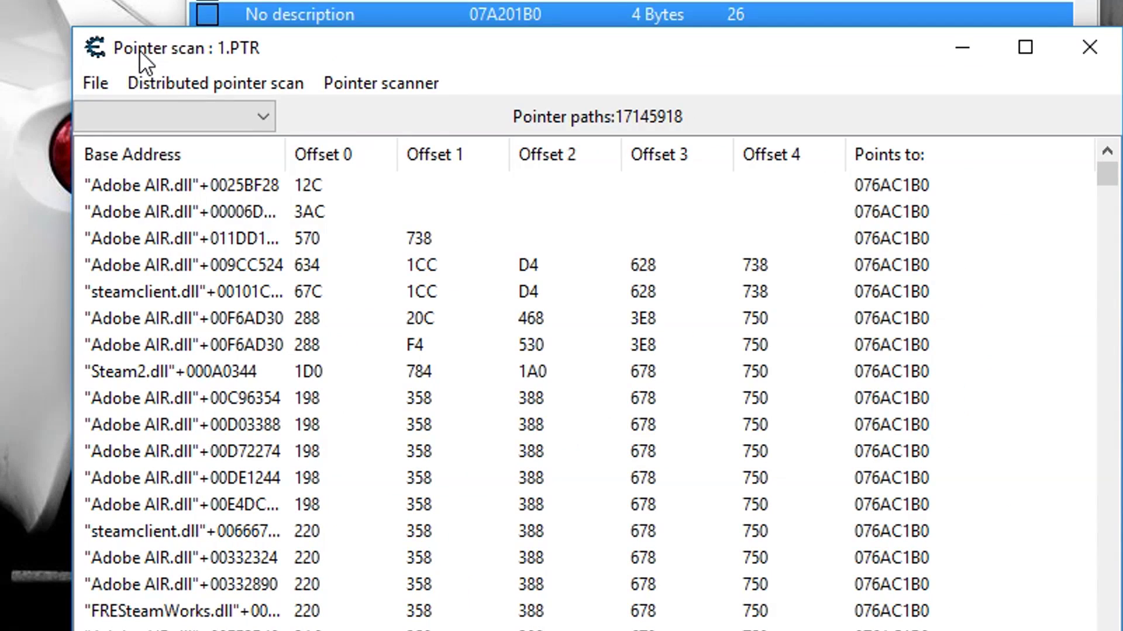
{"action": "left_click", "coordinate": [382, 87]}
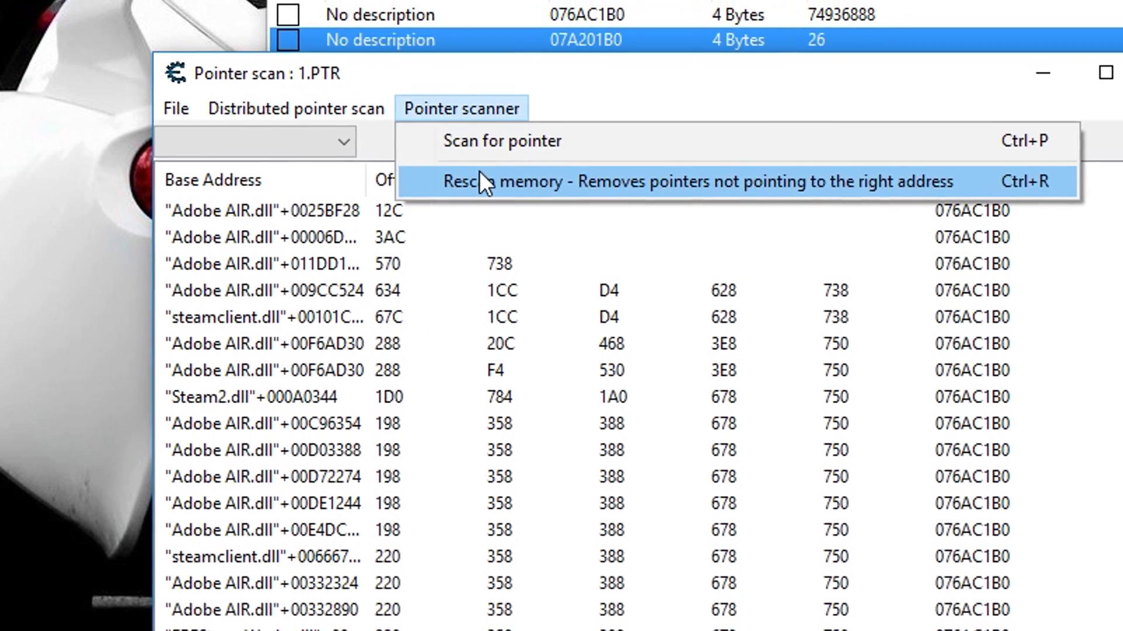
{"action": "left_click", "coordinate": [450, 153]}
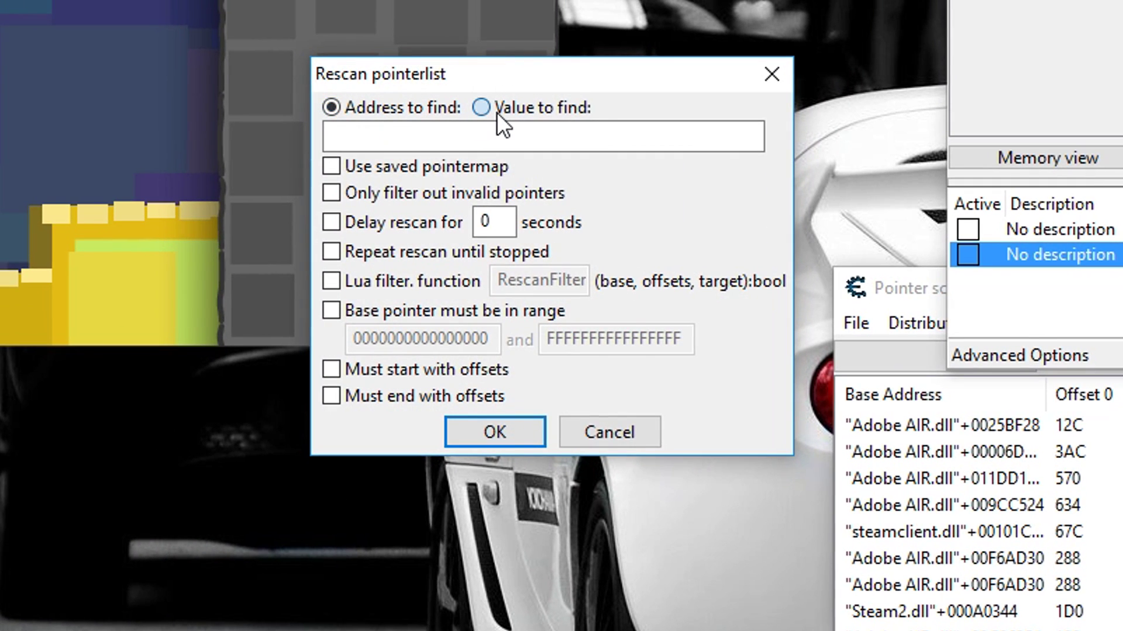
{"action": "left_click", "coordinate": [422, 87]}
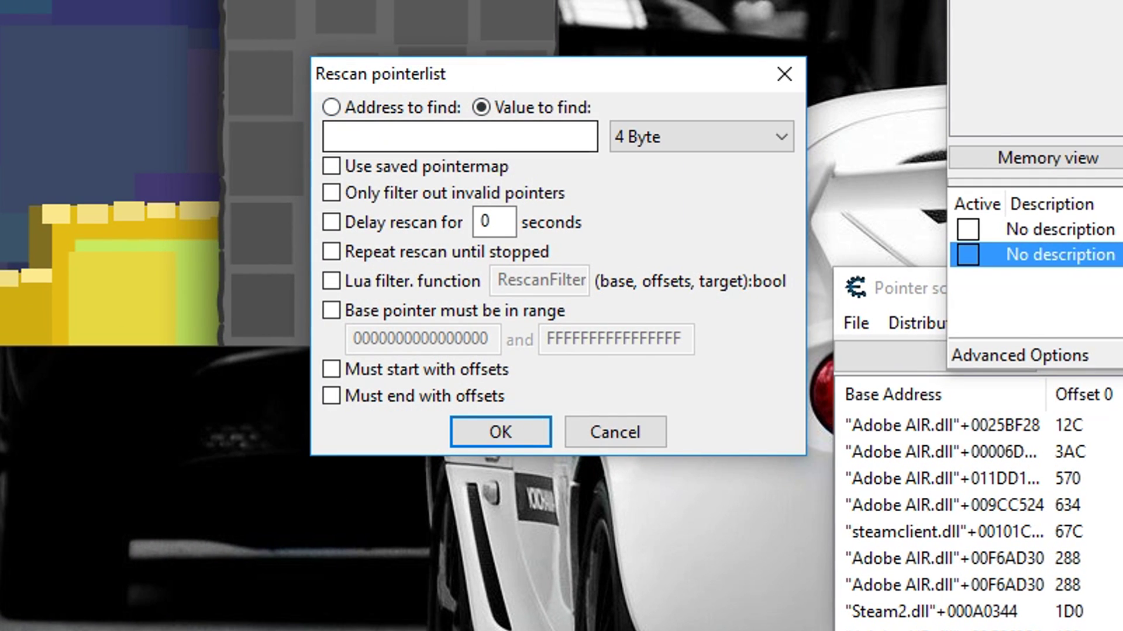
{"action": "left_click", "coordinate": [549, 136]}
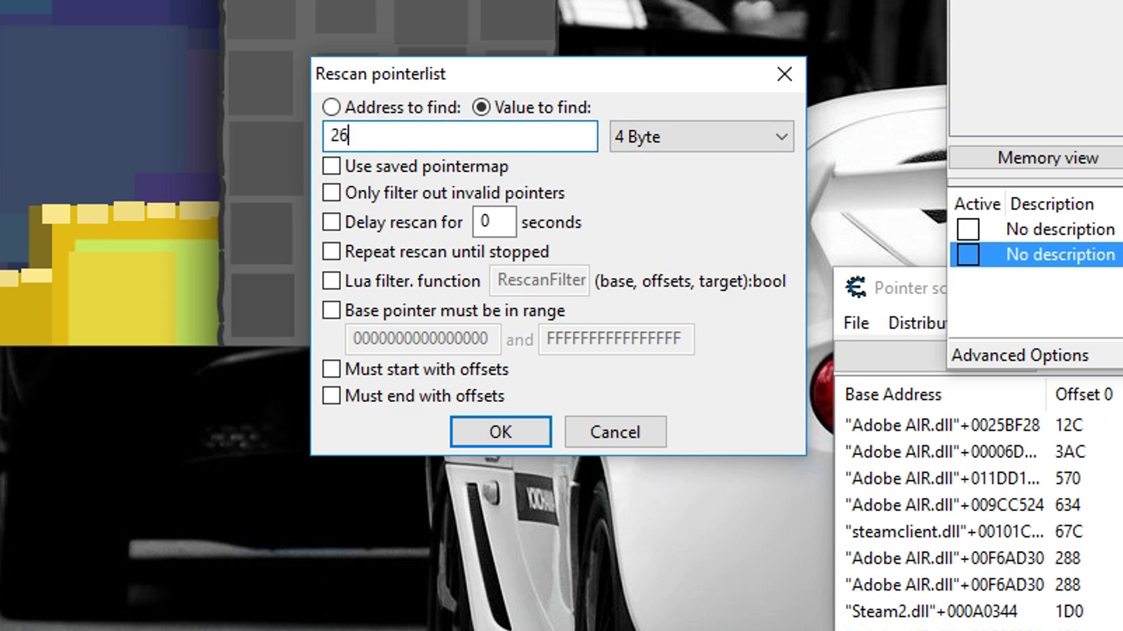
{"action": "left_click", "coordinate": [408, 105]}
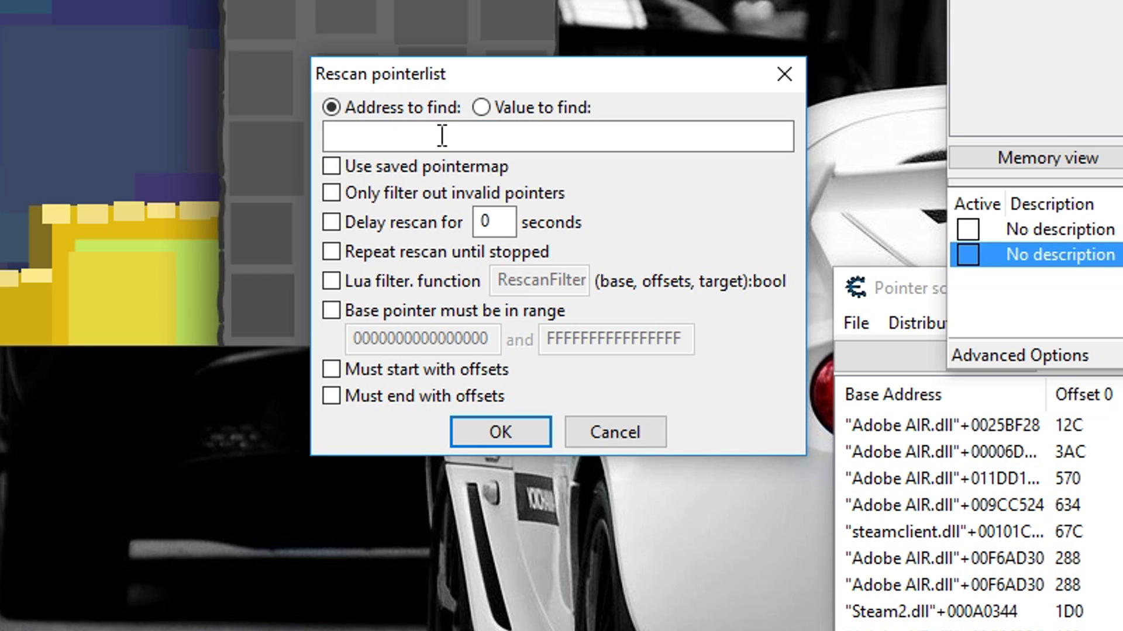
{"action": "left_click", "coordinate": [442, 136]}
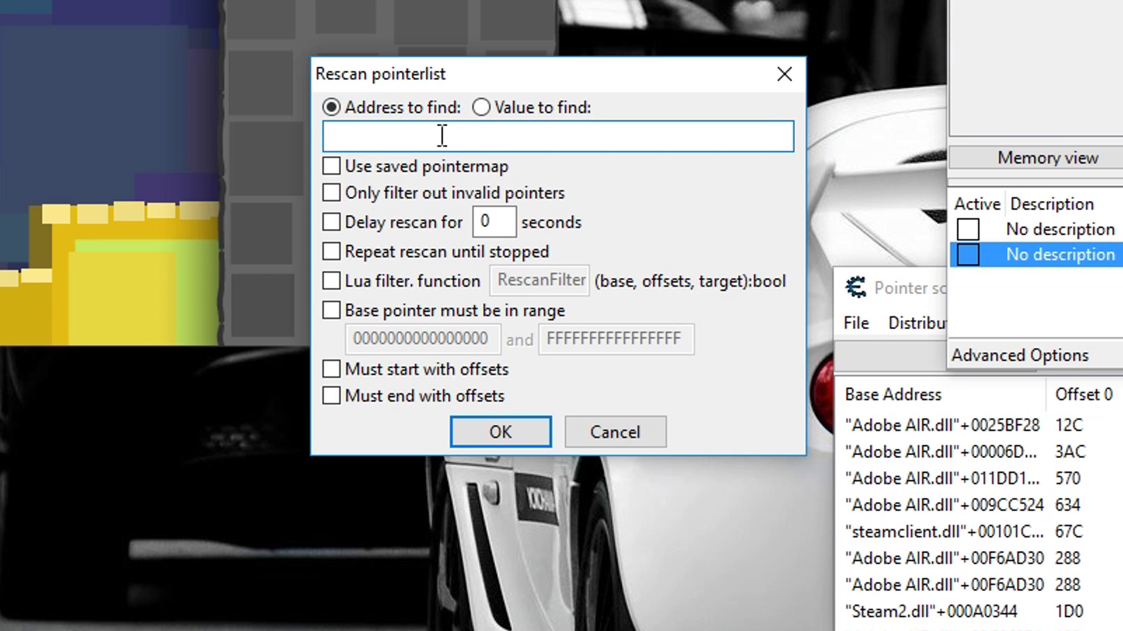
{"action": "right_click", "coordinate": [442, 135]}
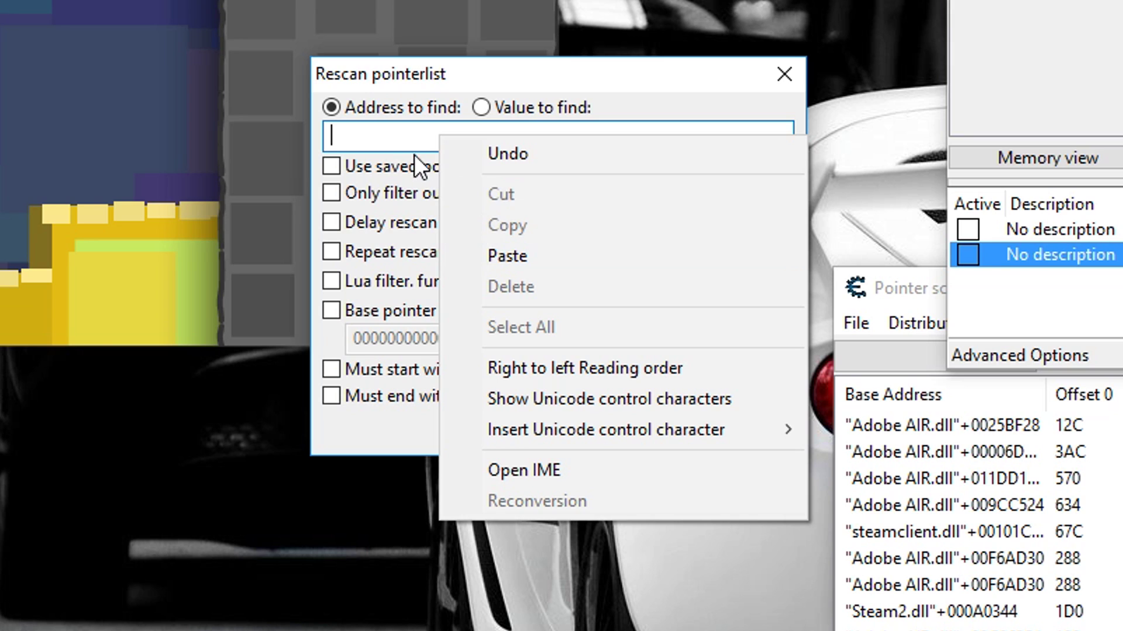
{"action": "left_click", "coordinate": [500, 244]}
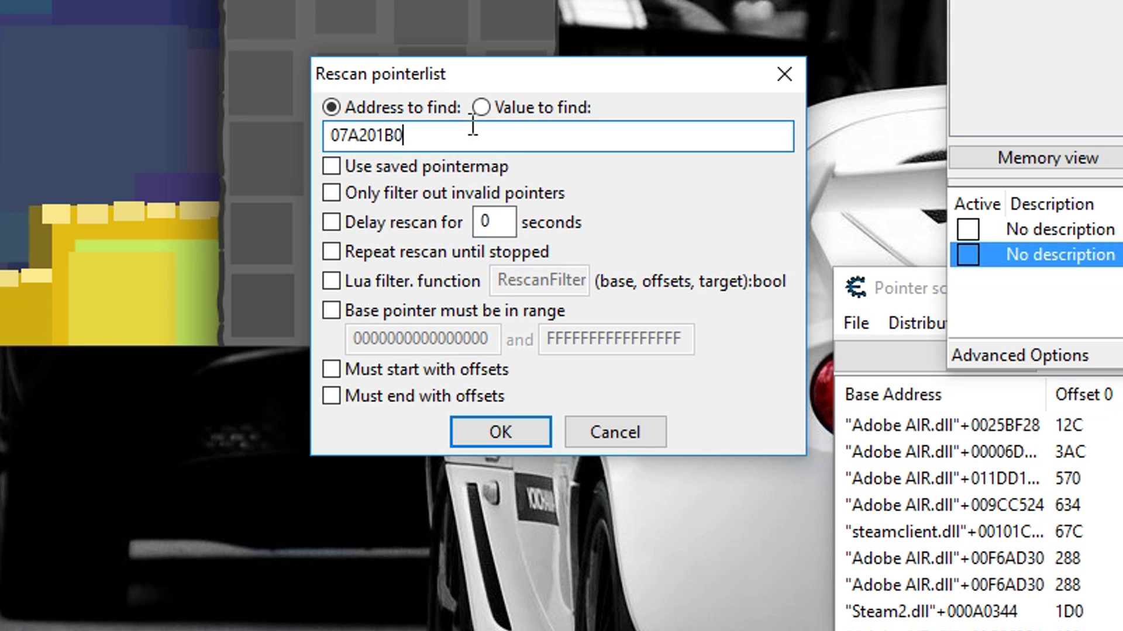
{"action": "left_click_drag", "start_coordinate": [472, 134], "coordinate": [315, 124]}
{"action": "left_click", "coordinate": [464, 141]}
{"action": "left_click", "coordinate": [481, 107]}
{"action": "left_click", "coordinate": [399, 107]}
{"action": "left_click", "coordinate": [459, 138]}
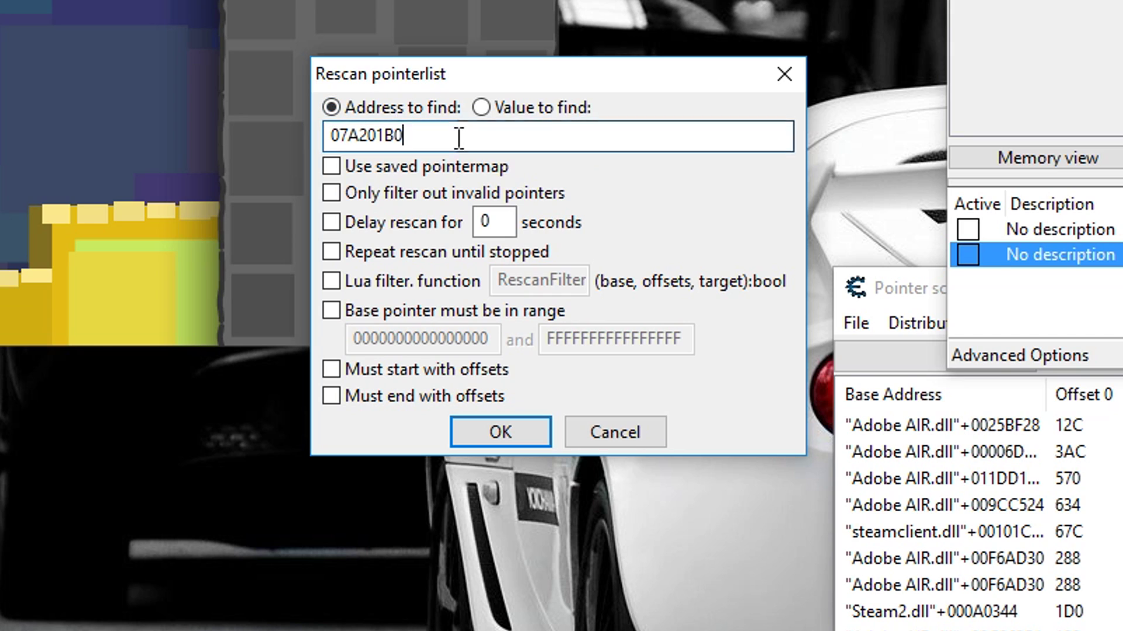
{"action": "left_click_drag", "start_coordinate": [414, 137], "coordinate": [331, 135]}
{"action": "left_click", "coordinate": [414, 135]}
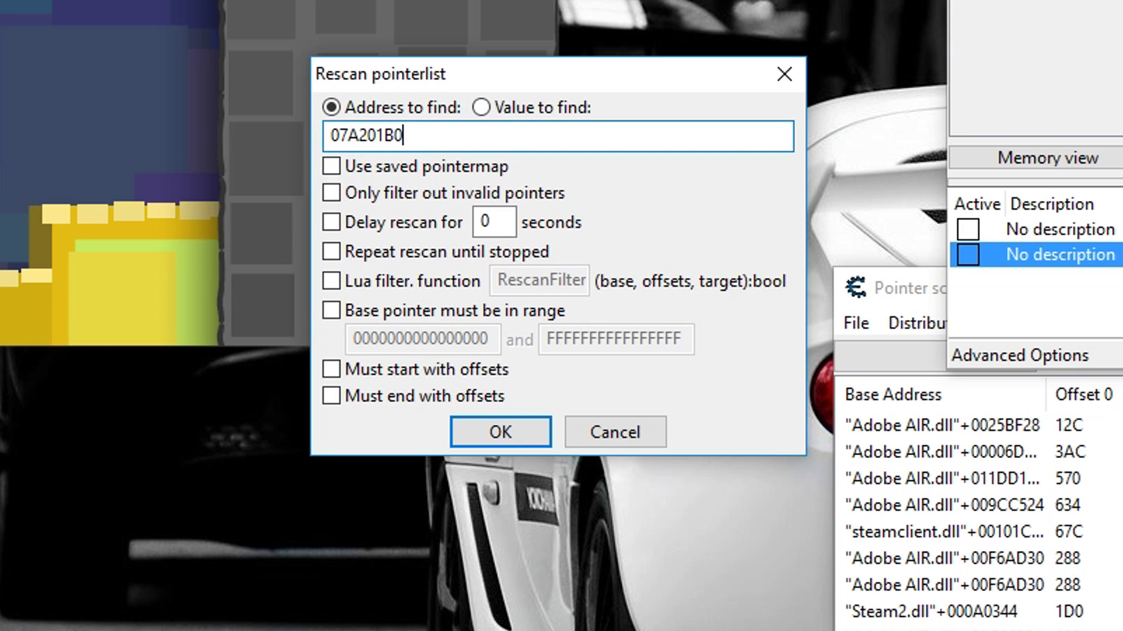
Step: Run the rescan and store its results over the existing 2.PTR file in the Documents folder
{"action": "left_click", "coordinate": [501, 437]}
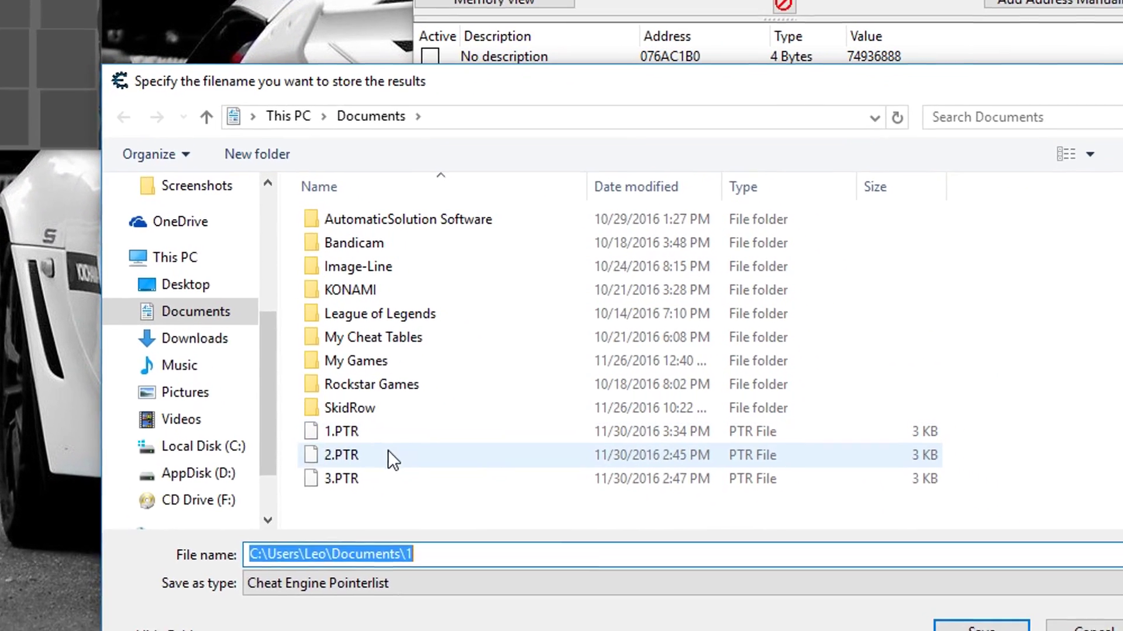
{"action": "left_click", "coordinate": [387, 458]}
{"action": "left_click", "coordinate": [934, 611]}
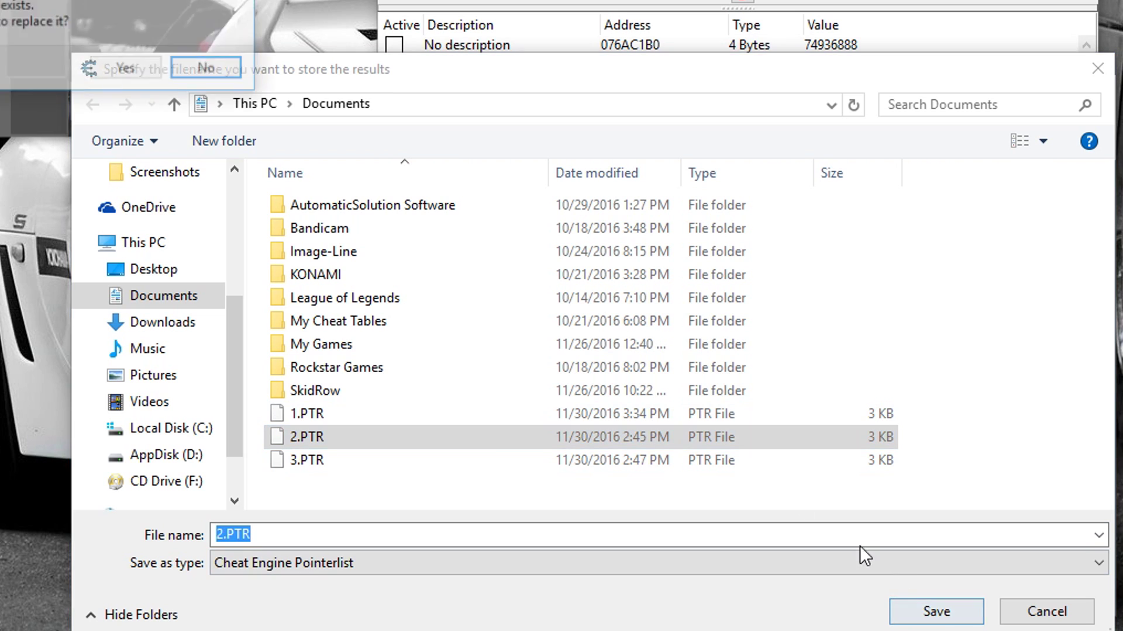
{"action": "left_click", "coordinate": [138, 65]}
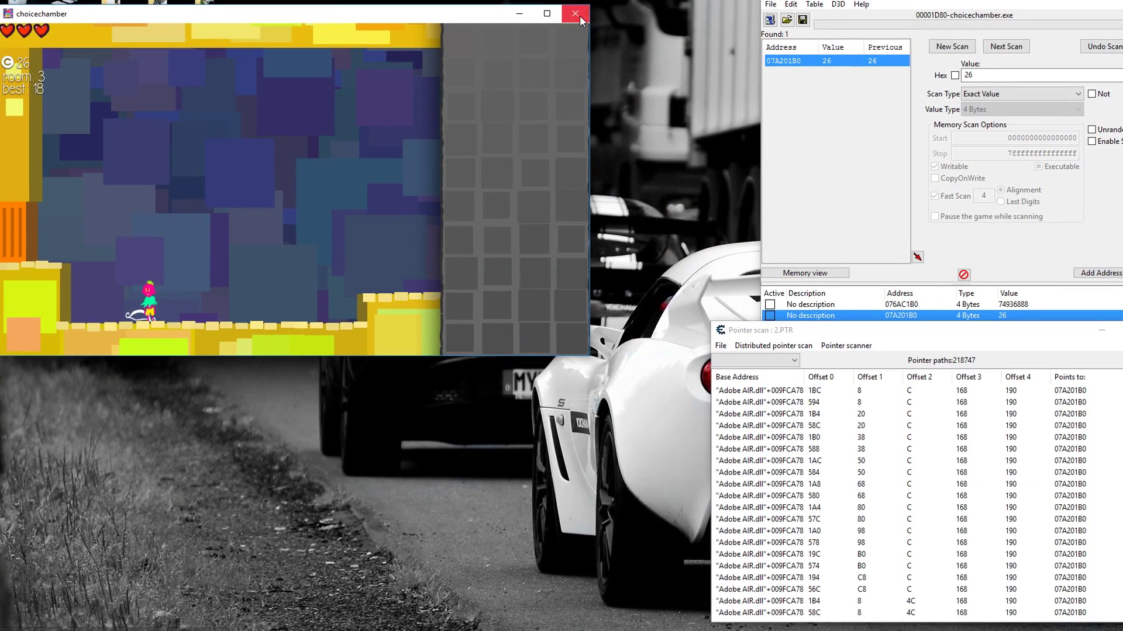
Step: Close the game, confirm the exit to the desktop and launch Choice Chamber again
{"action": "left_click", "coordinate": [580, 18]}
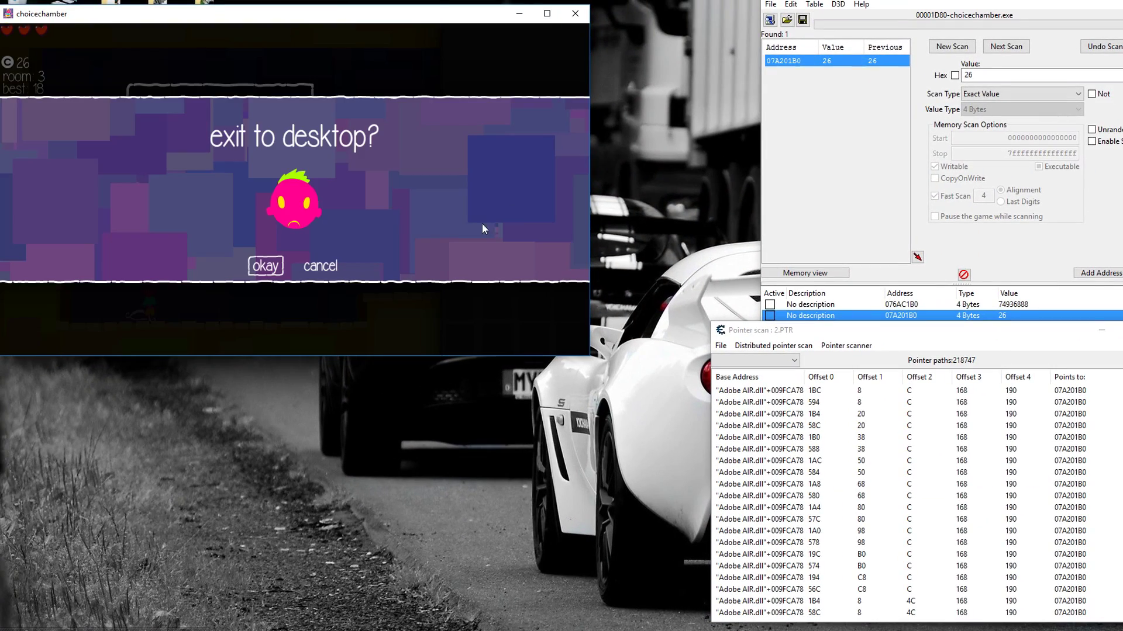
{"action": "left_click", "coordinate": [265, 267]}
{"action": "double_click", "coordinate": [17, 57]}
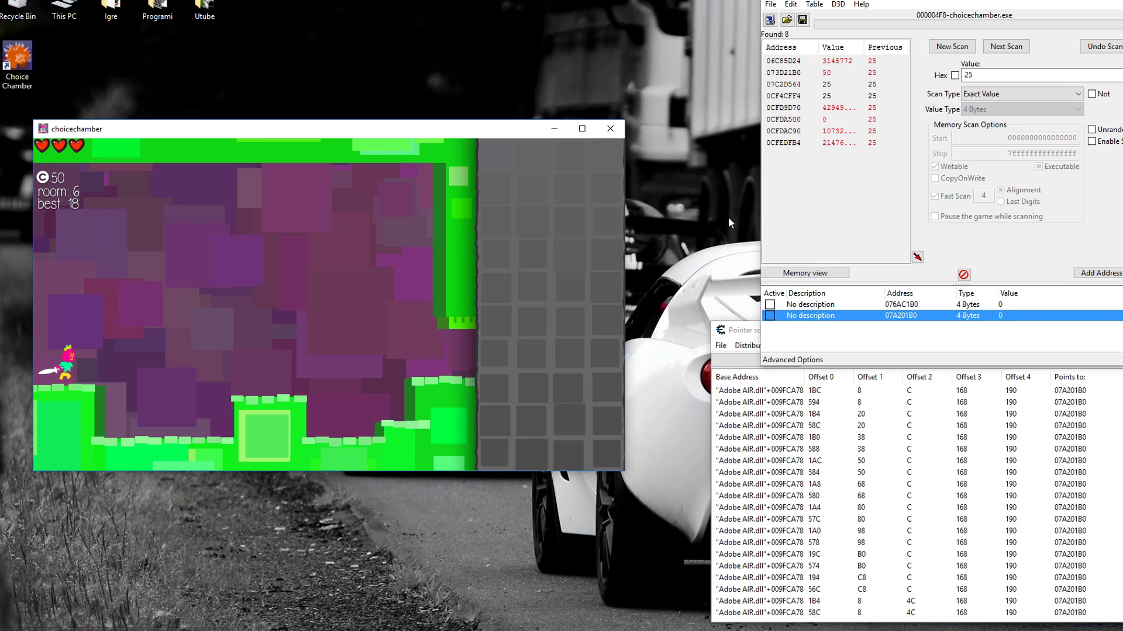
Step: Move the character along room 6, narrow the scan to the exact value 50 and add address 073D21B0 to the address list
{"action": "key", "text": "Right"}
{"action": "left_click", "coordinate": [953, 85]}
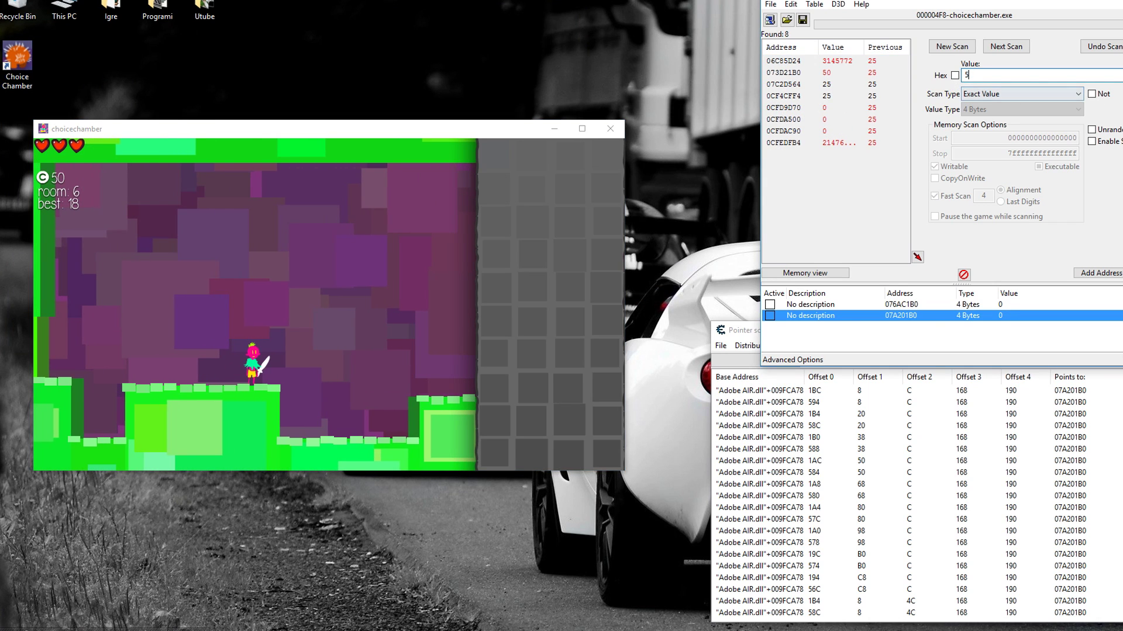
{"action": "left_click", "coordinate": [1019, 48]}
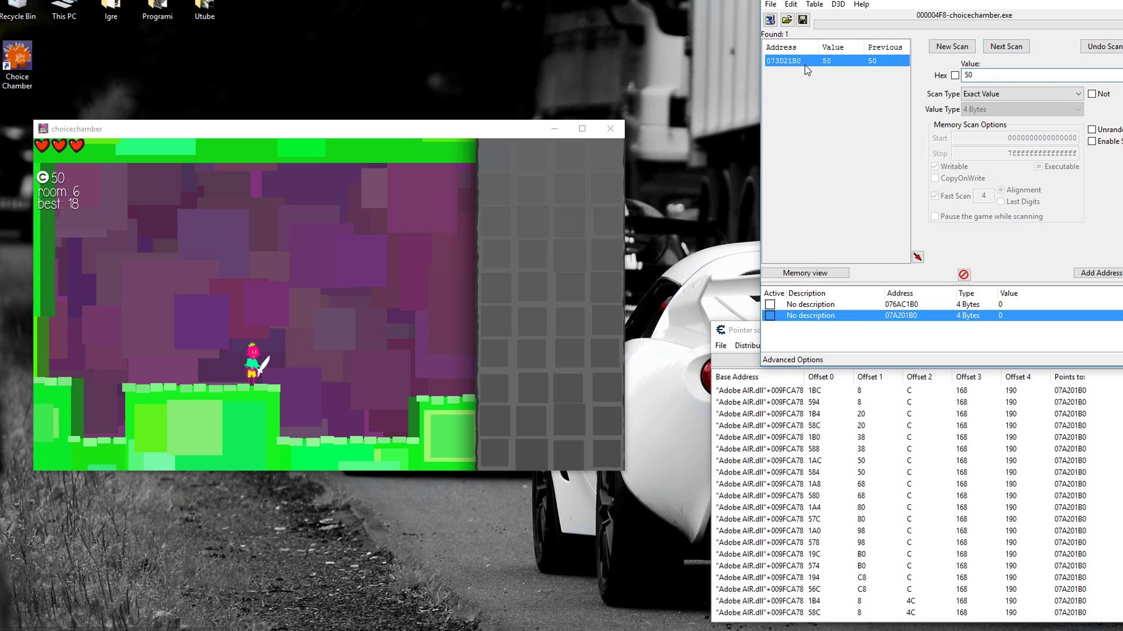
Step: Copy the new entry's address 073D21B0 and set up a pointer list rescan with it as the address to find
{"action": "left_click", "coordinate": [884, 333]}
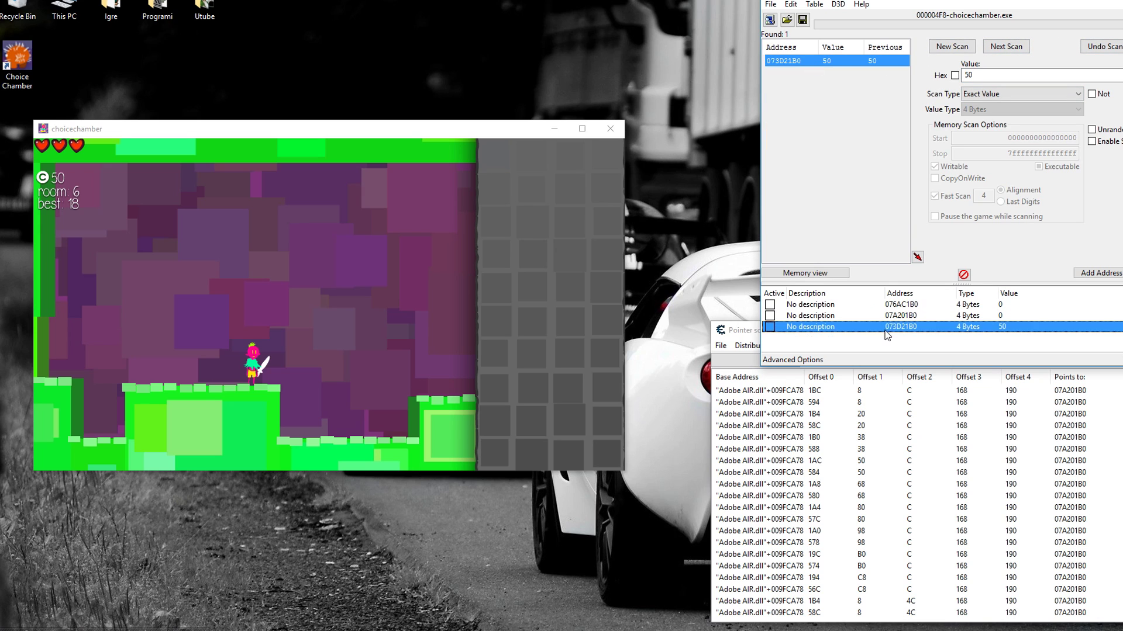
{"action": "double_click", "coordinate": [884, 332]}
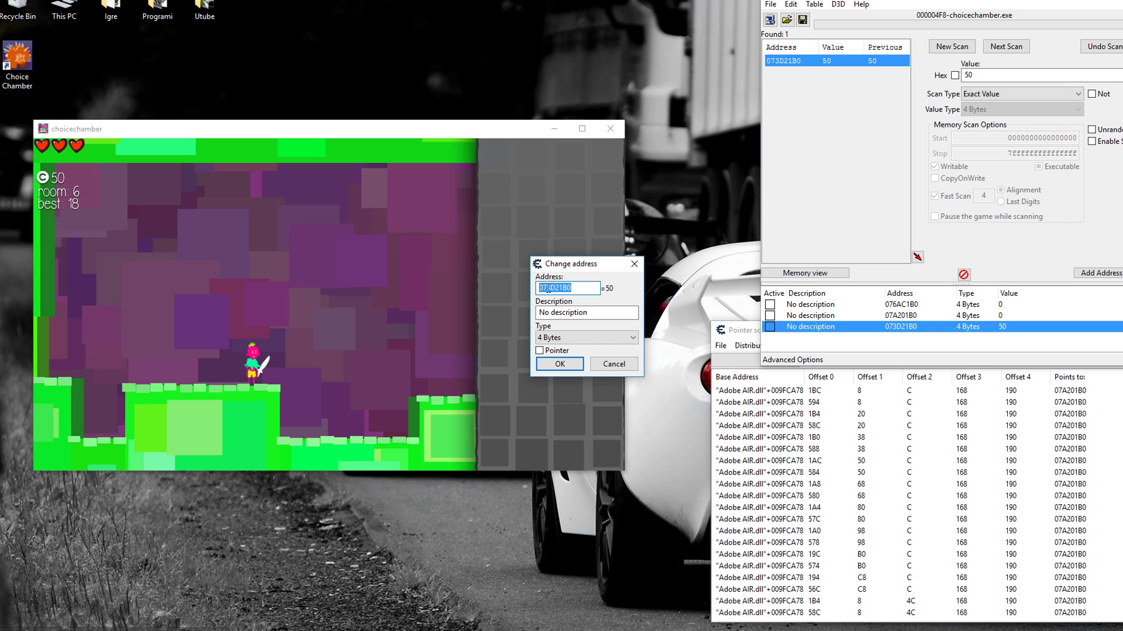
{"action": "left_click", "coordinate": [559, 365]}
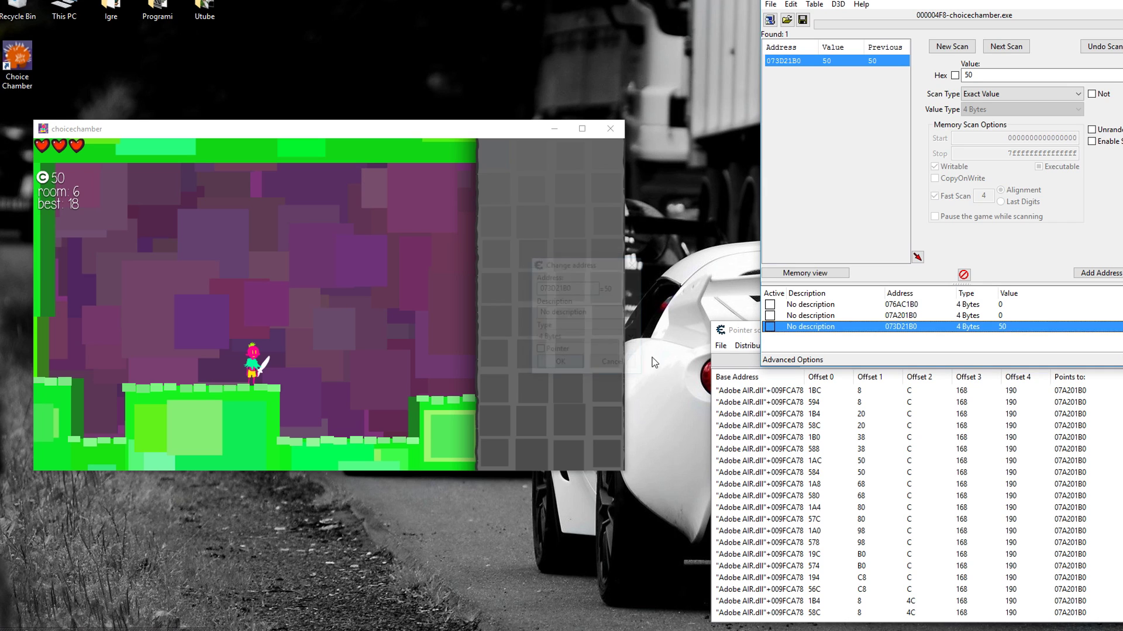
{"action": "left_click", "coordinate": [744, 331]}
{"action": "left_click", "coordinate": [838, 348]}
{"action": "left_click", "coordinate": [843, 377]}
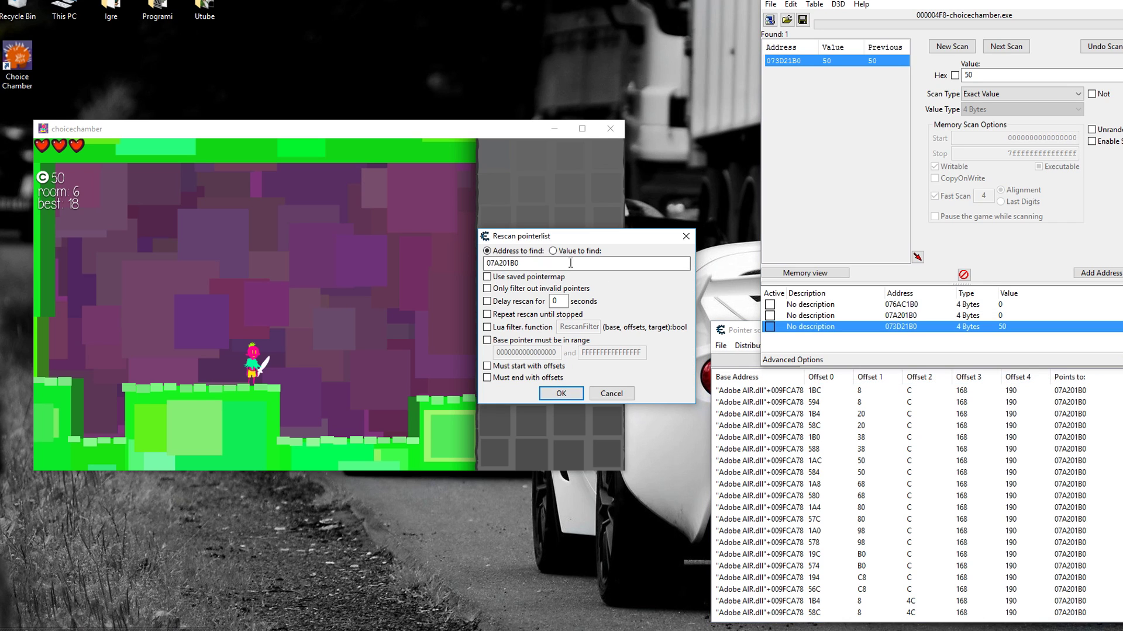
Step: Run the rescan and store its results over the existing 3.PTR file in the Documents folder
{"action": "left_click", "coordinate": [559, 393]}
{"action": "left_click", "coordinate": [726, 536]}
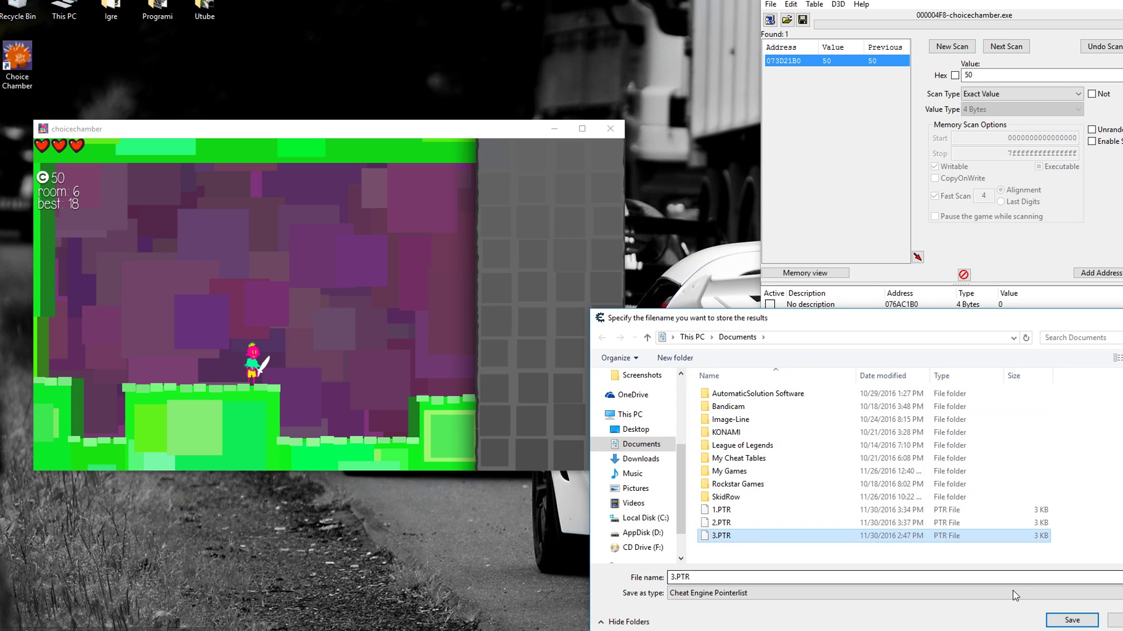
{"action": "left_click", "coordinate": [1057, 619]}
{"action": "left_click", "coordinate": [621, 318]}
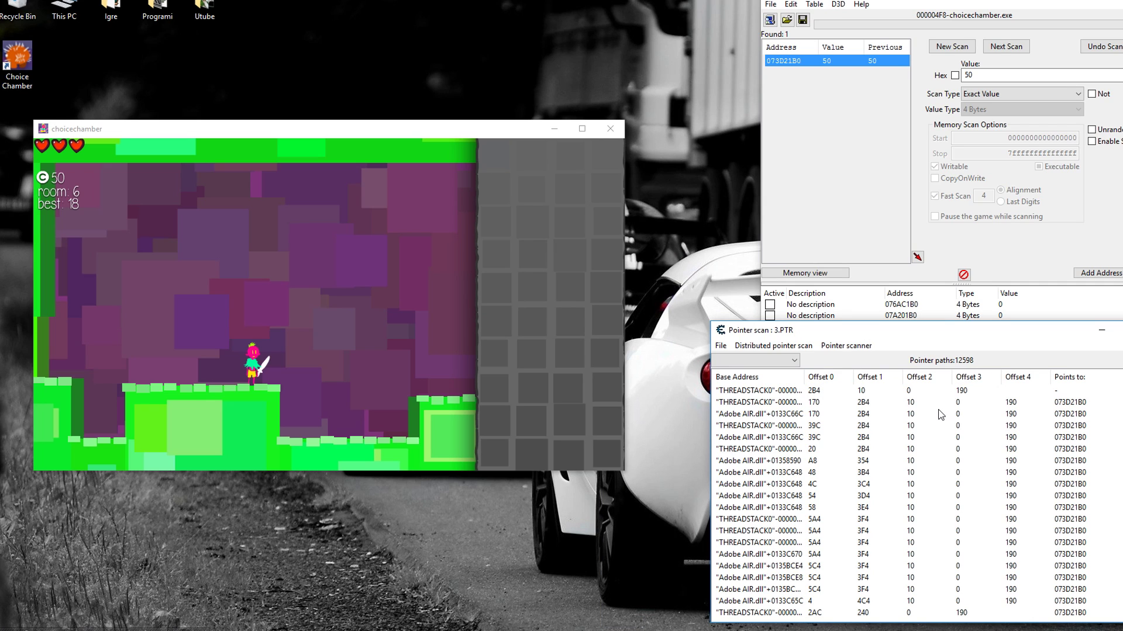
Step: Add several of the first pointer paths in the 3.PTR results to the address list
{"action": "left_click", "coordinate": [905, 404]}
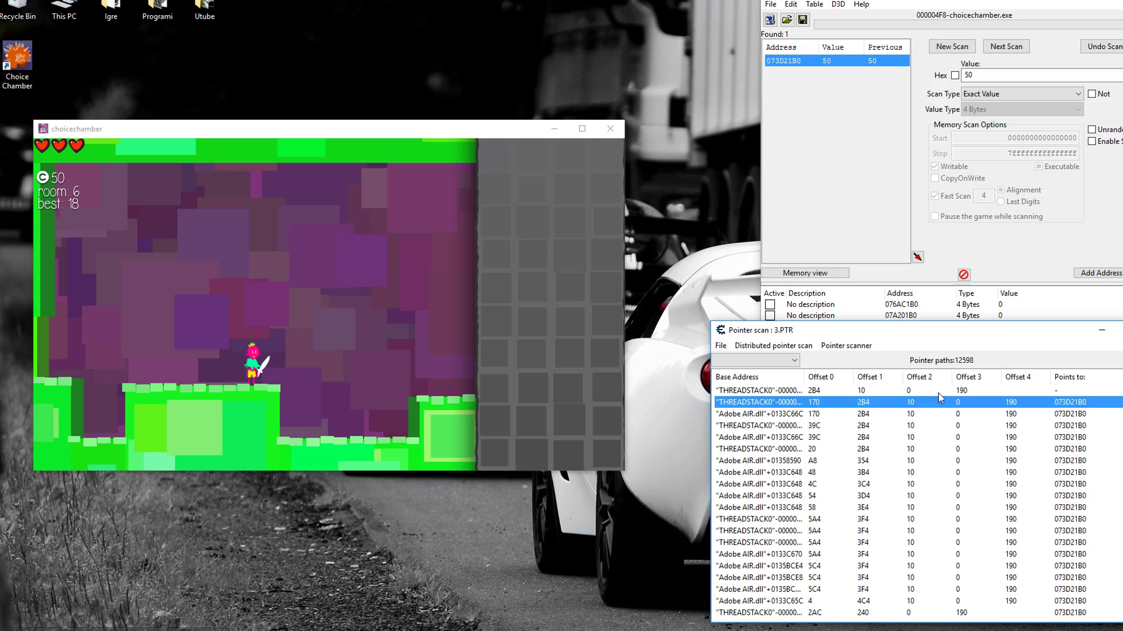
{"action": "scroll", "coordinate": [936, 421], "scroll_direction": "down", "scroll_amount": 5}
{"action": "scroll", "coordinate": [945, 438], "scroll_direction": "up", "scroll_amount": 5}
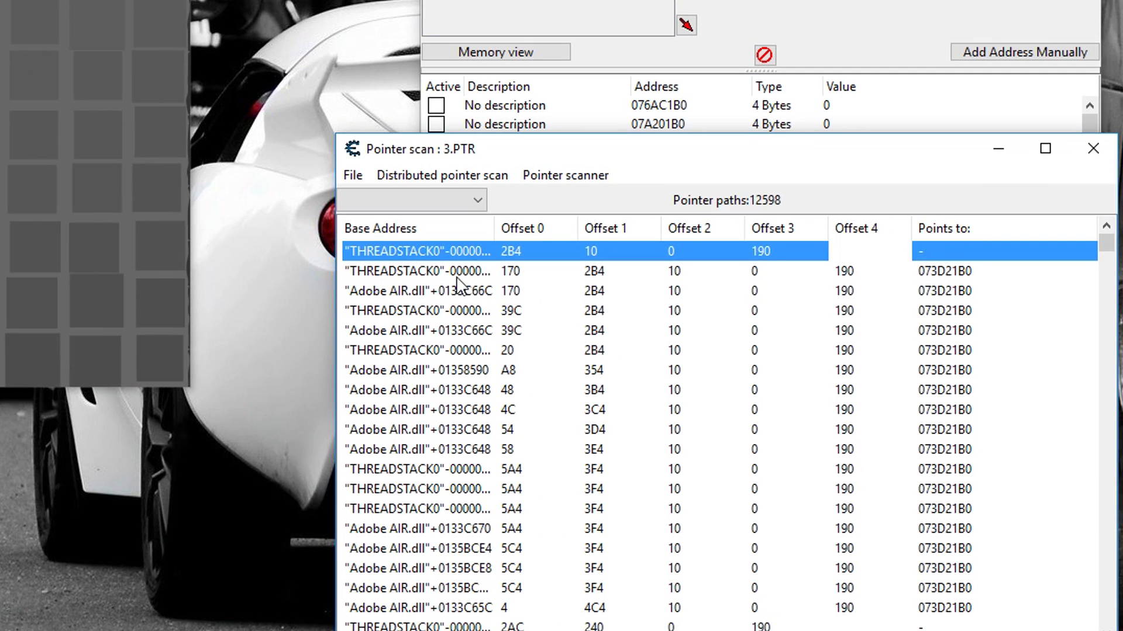
{"action": "left_click", "coordinate": [523, 315]}
{"action": "left_click", "coordinate": [451, 333]}
{"action": "left_click", "coordinate": [449, 351]}
Step: Delete the outdated addresses 07A201B0 and 076AC1B0 from the address list
{"action": "left_click", "coordinate": [685, 124]}
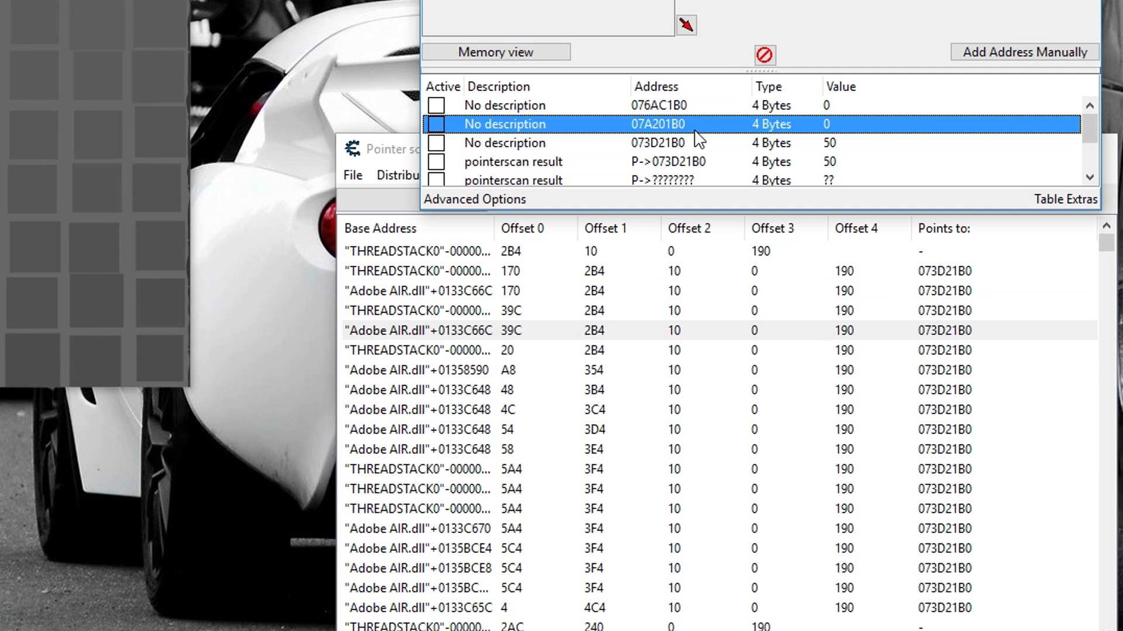
{"action": "scroll", "coordinate": [716, 148], "scroll_direction": "down", "scroll_amount": 2}
{"action": "scroll", "coordinate": [723, 155], "scroll_direction": "up", "scroll_amount": 2}
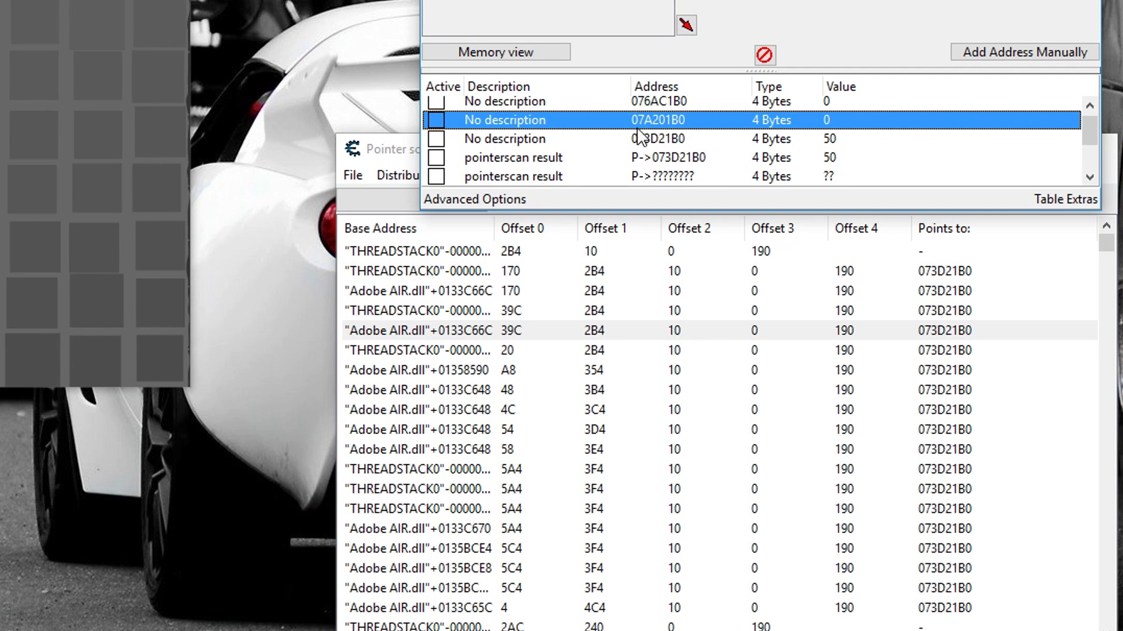
{"action": "left_click", "coordinate": [570, 139]}
{"action": "left_click", "coordinate": [563, 110], "text": "shift"}
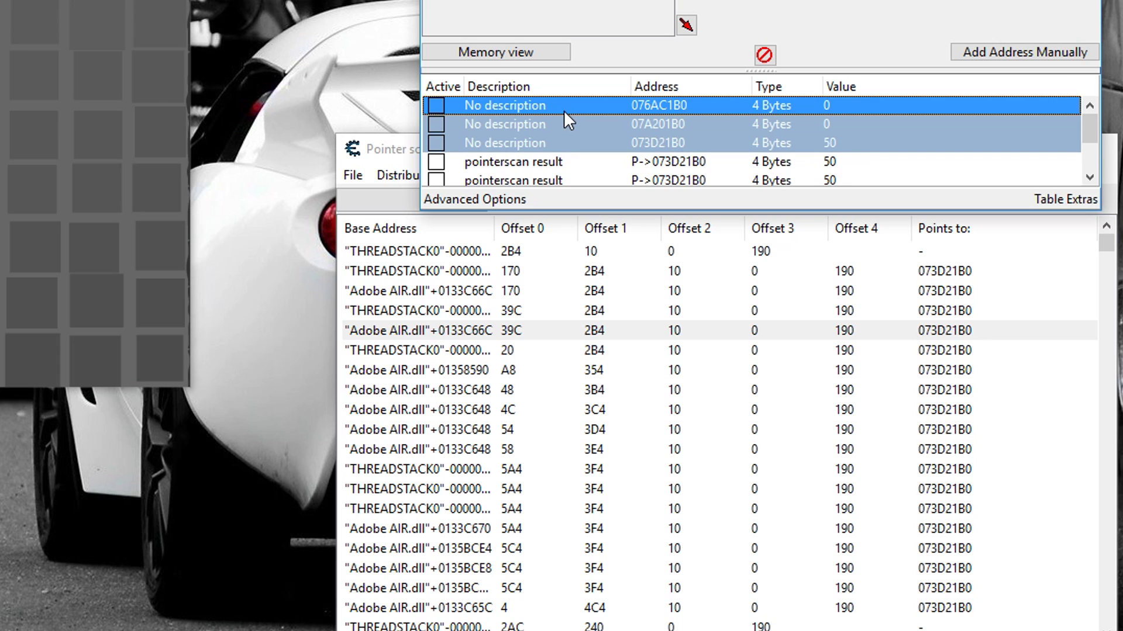
{"action": "left_click", "coordinate": [661, 123]}
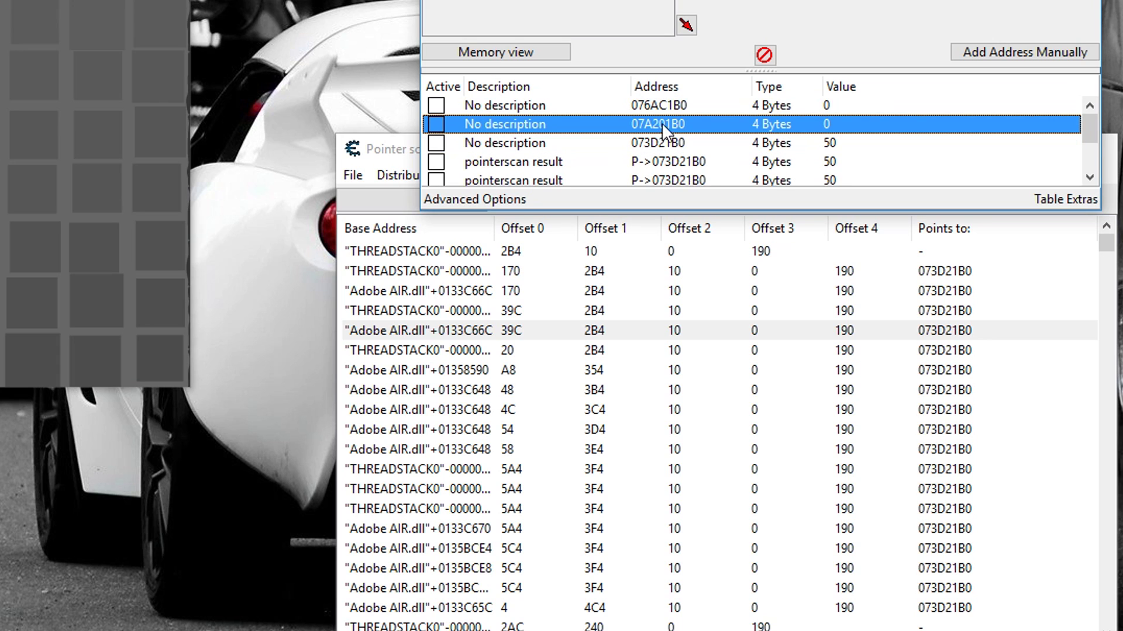
{"action": "key", "text": "Delete"}
{"action": "key", "text": "Return"}
{"action": "left_click", "coordinate": [671, 99]}
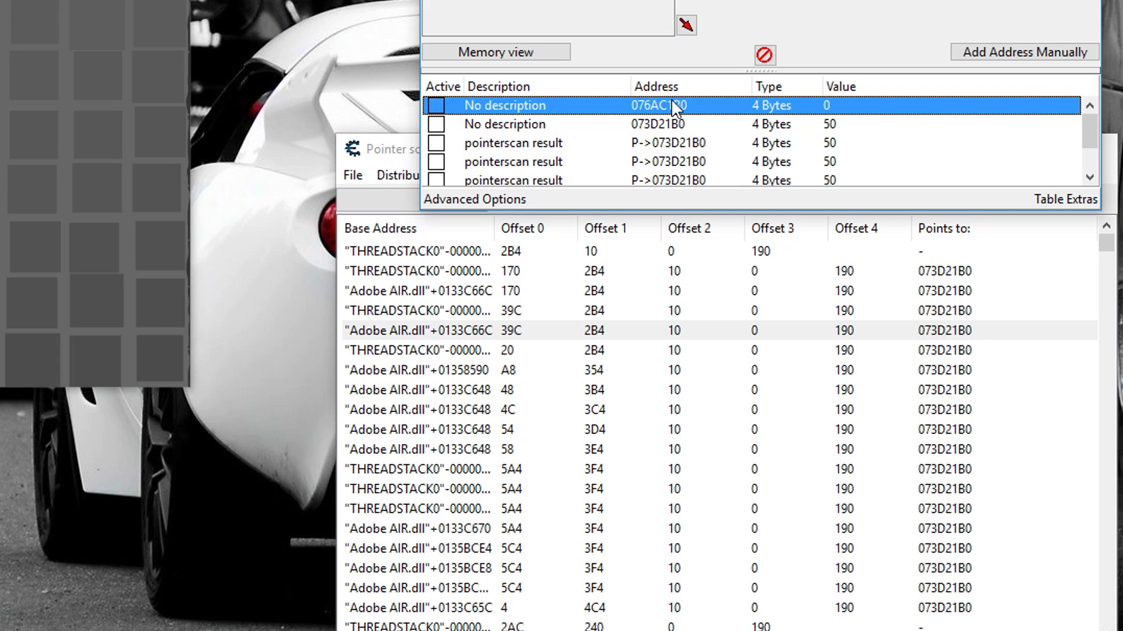
{"action": "key", "text": "Delete"}
{"action": "key", "text": "Return"}
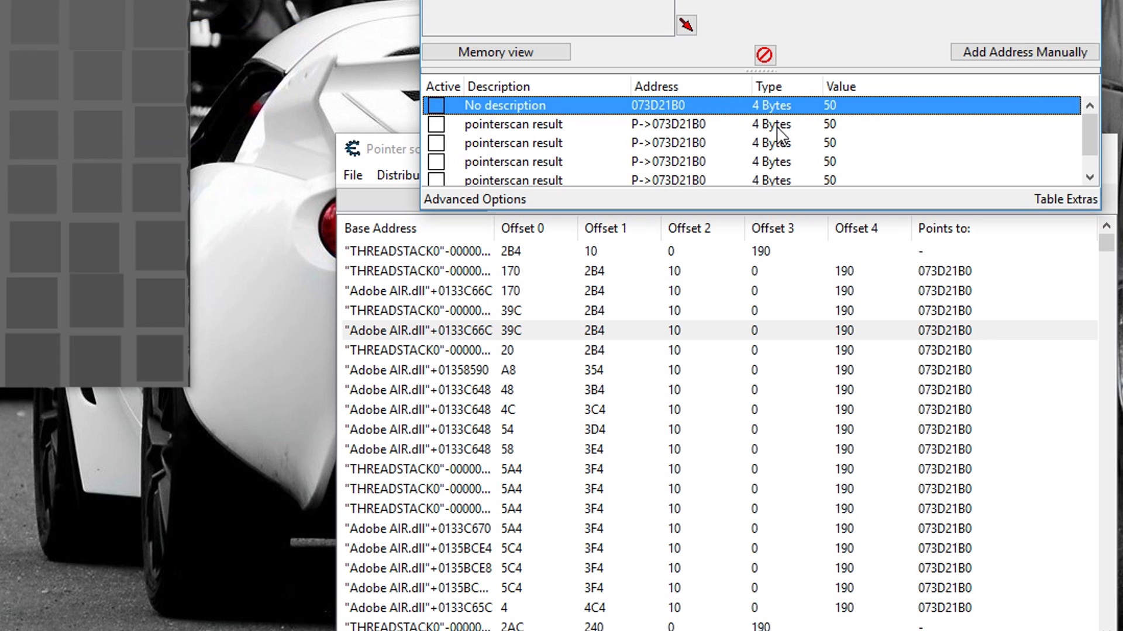
Step: Delete the pointerscan result with the unresolved address (P->????????) from the address list
{"action": "left_click", "coordinate": [753, 139]}
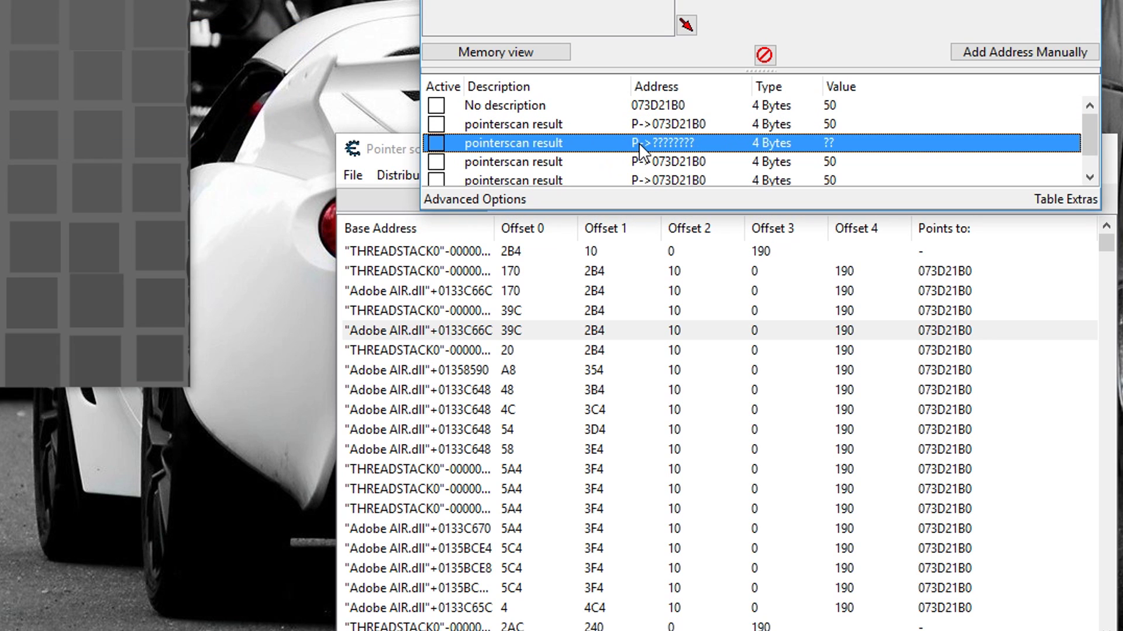
{"action": "key", "text": "Delete"}
{"action": "key", "text": "Return"}
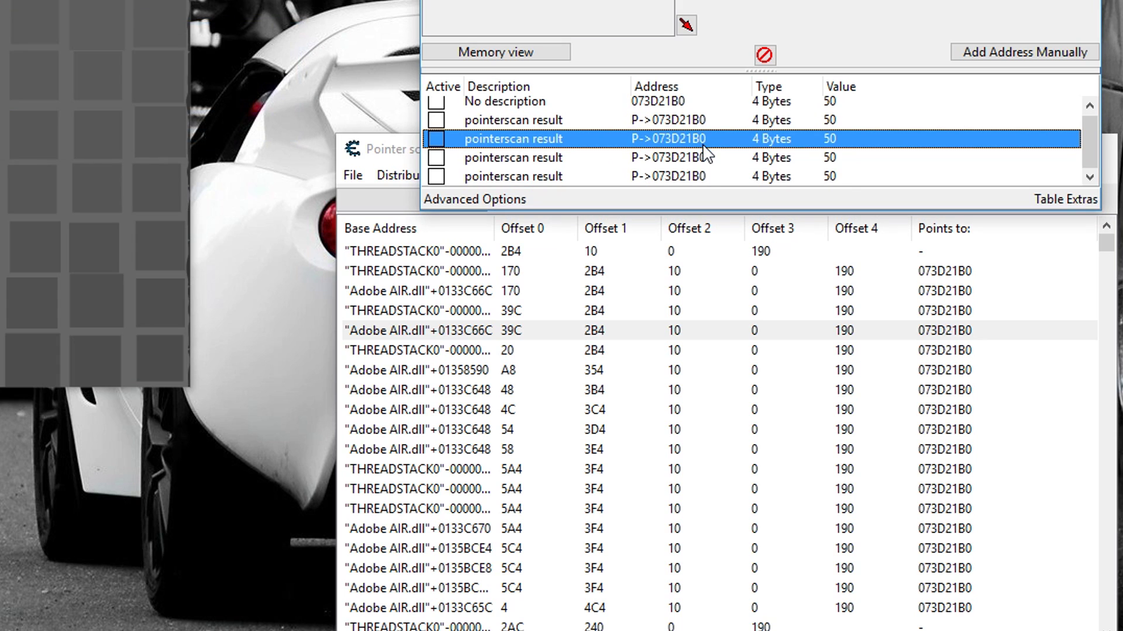
Step: Test the last two pointerscan results by setting the last one's value to 320 and the one above it to 33
{"action": "double_click", "coordinate": [837, 177]}
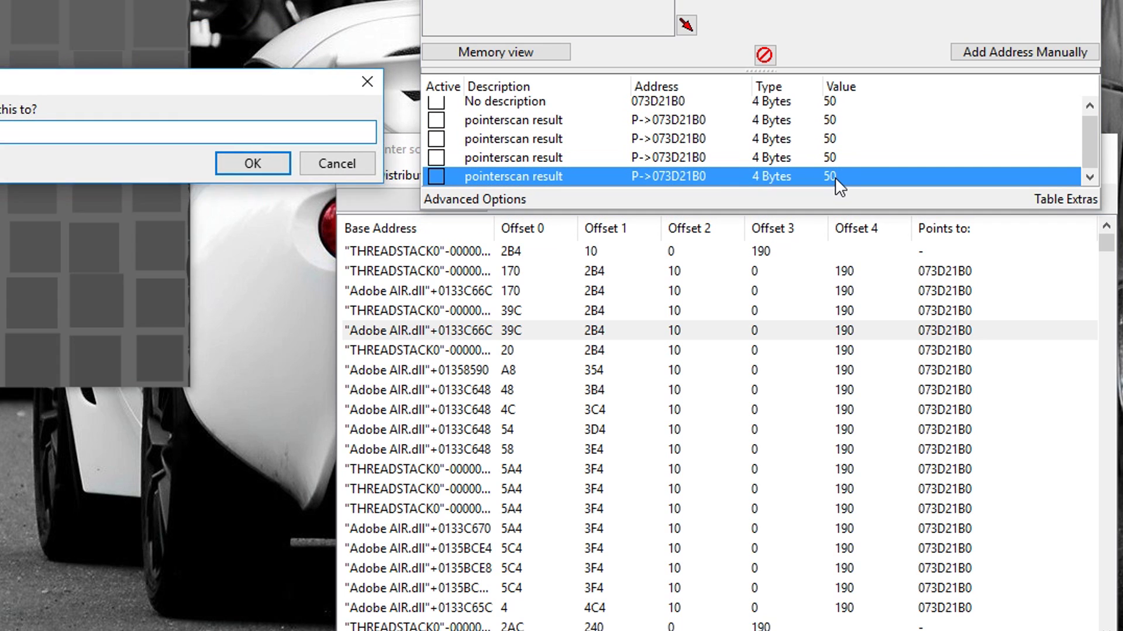
{"action": "type", "text": "320"}
{"action": "key", "text": "Return"}
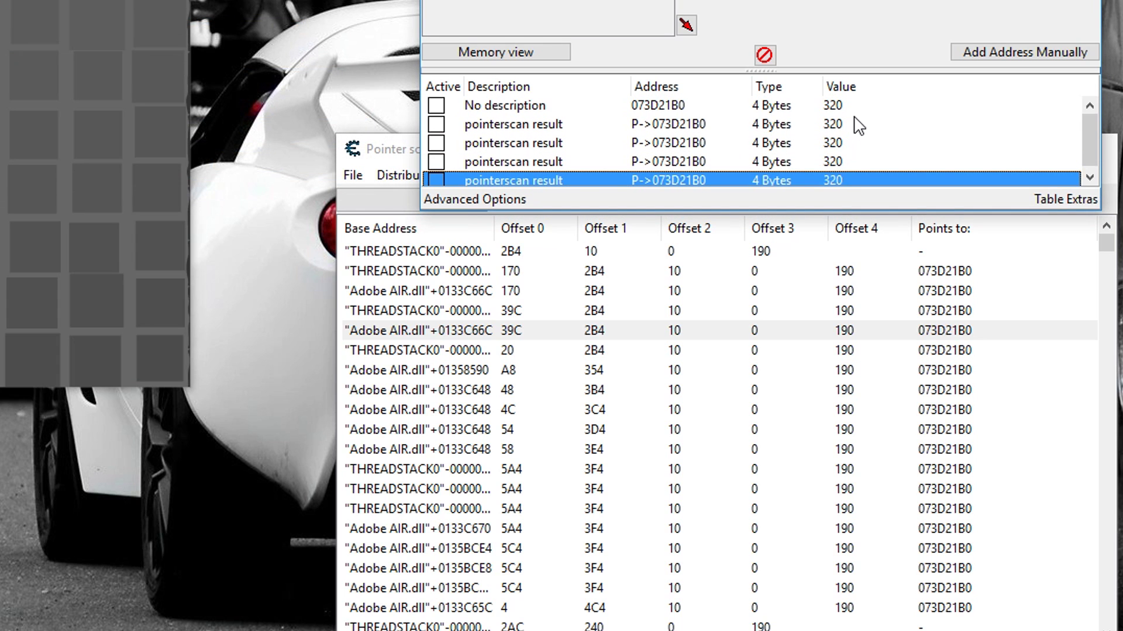
{"action": "double_click", "coordinate": [854, 156]}
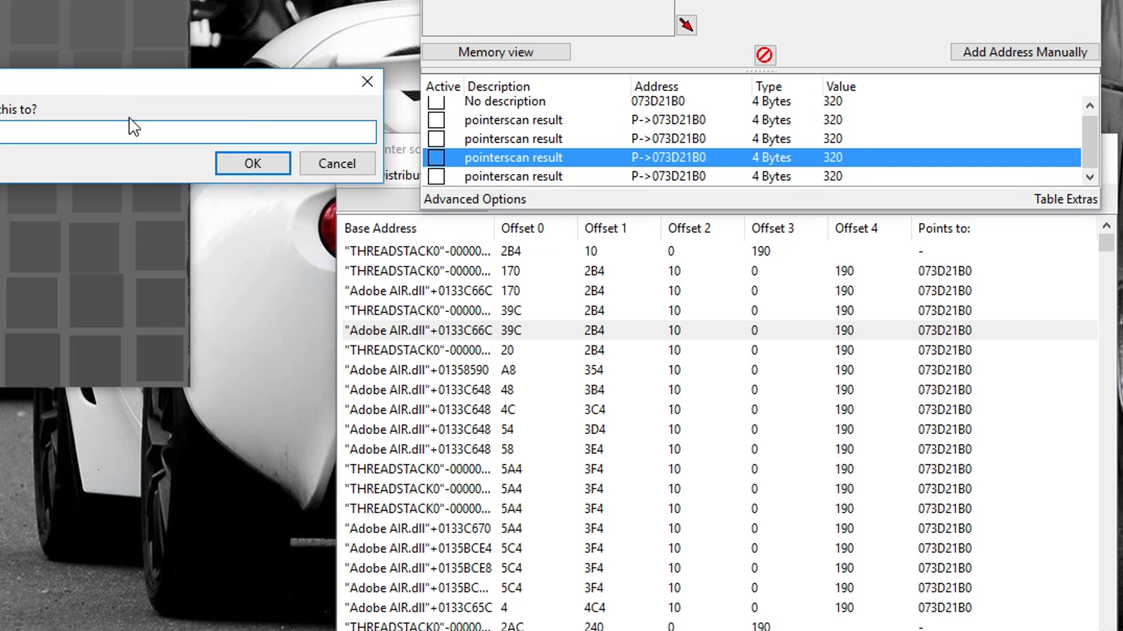
{"action": "type", "text": "33"}
{"action": "left_click", "coordinate": [252, 163]}
Step: Test the first two pointerscan results by setting the second one's value to 44 and the first one's to 55
{"action": "double_click", "coordinate": [859, 139]}
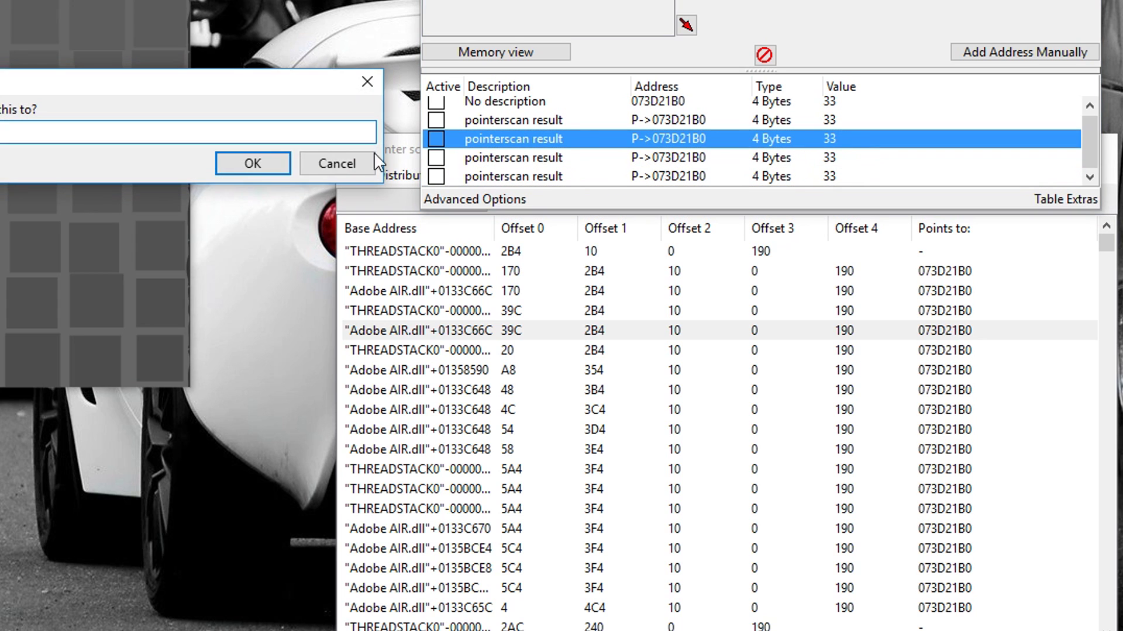
{"action": "left_click", "coordinate": [253, 163]}
{"action": "left_click", "coordinate": [855, 120]}
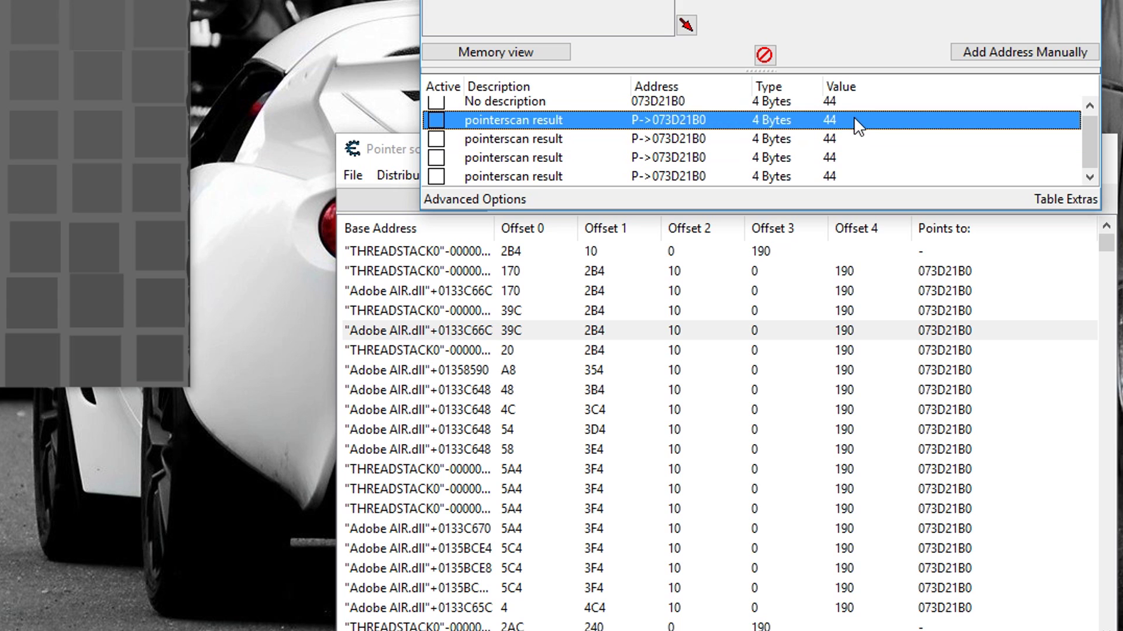
{"action": "double_click", "coordinate": [842, 132]}
{"action": "type", "text": "55"}
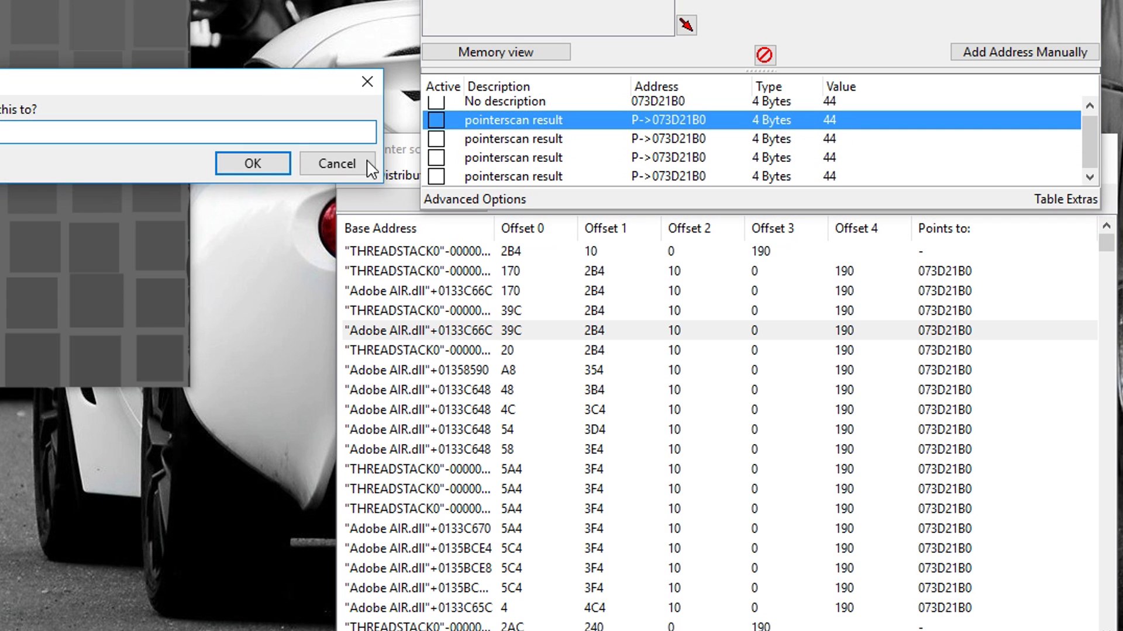
{"action": "left_click", "coordinate": [253, 164]}
Step: Delete two of the four pointerscan results from the address list
{"action": "left_click", "coordinate": [694, 145]}
{"action": "key", "text": "Delete"}
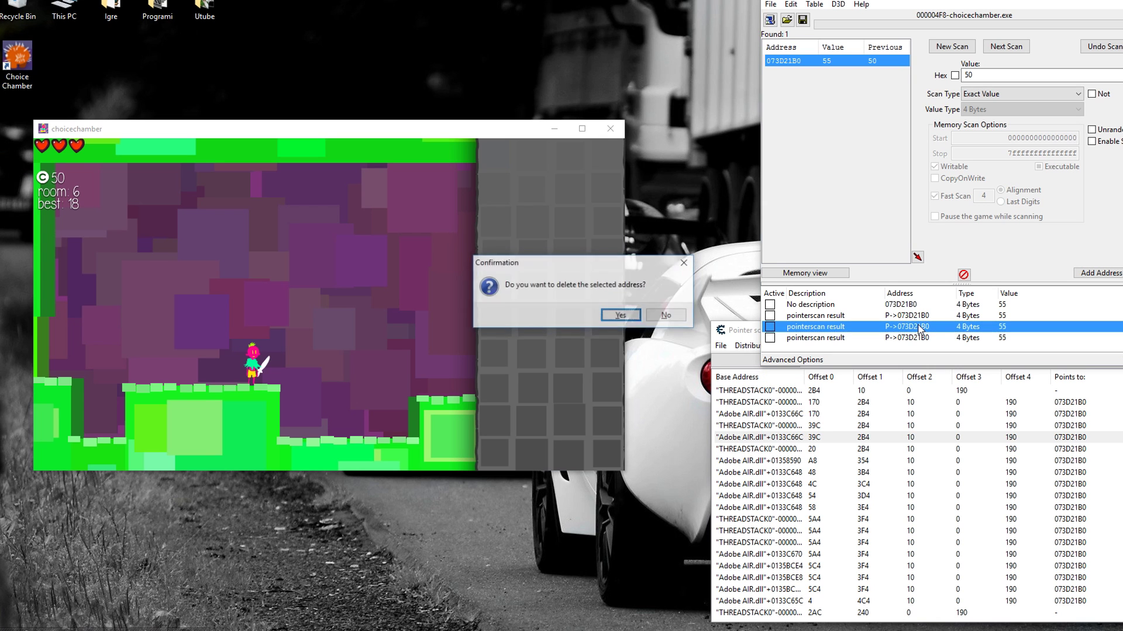
{"action": "key", "text": "Return"}
Step: Switch to Choice Chamber and jump the character across room 6 to its far exit
{"action": "left_click", "coordinate": [474, 297]}
{"action": "key", "text": "Right"}
{"action": "key", "text": "space"}
{"action": "key", "text": "Right"}
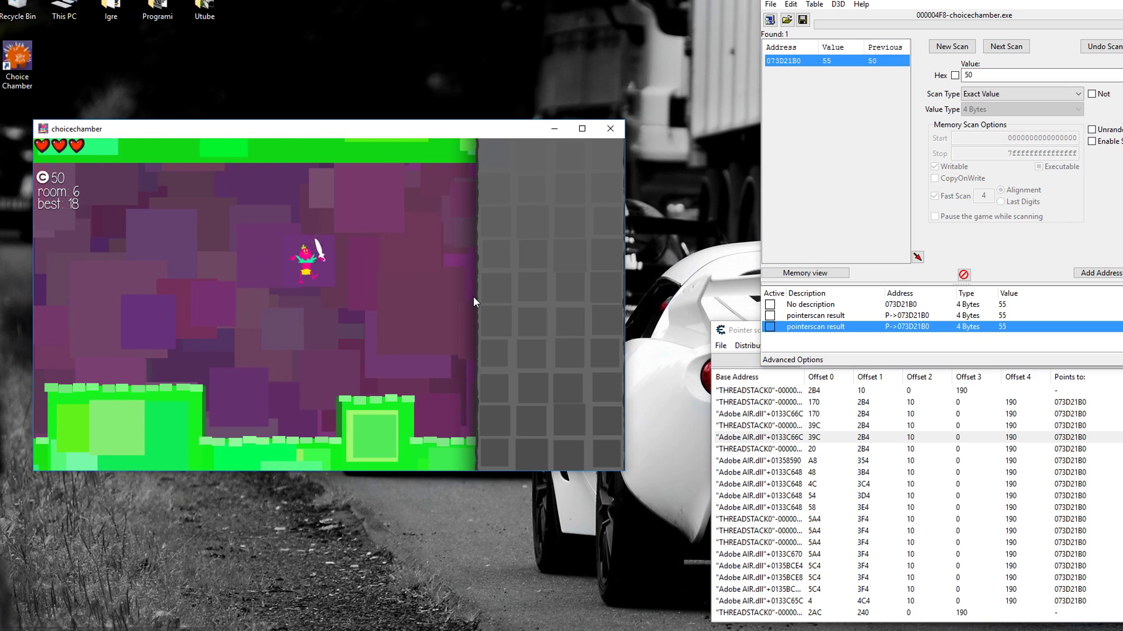
{"action": "key", "text": "space"}
{"action": "key", "text": "space"}
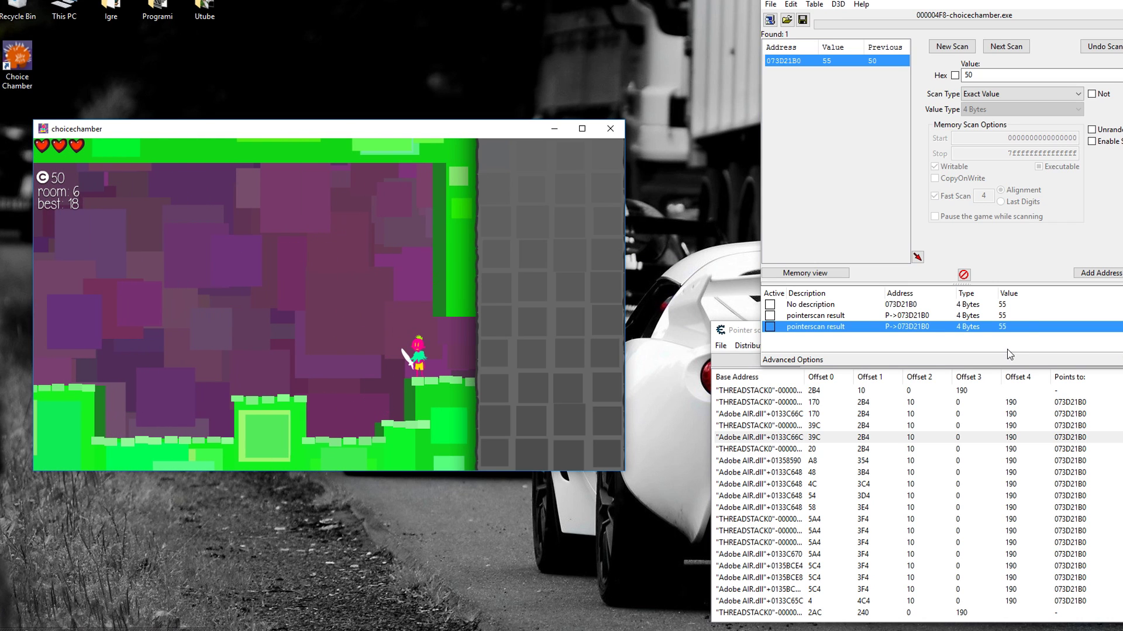
Step: Set the value of both remaining pointerscan results to 600
{"action": "left_click", "coordinate": [1018, 315], "text": "shift"}
{"action": "double_click", "coordinate": [1018, 314]}
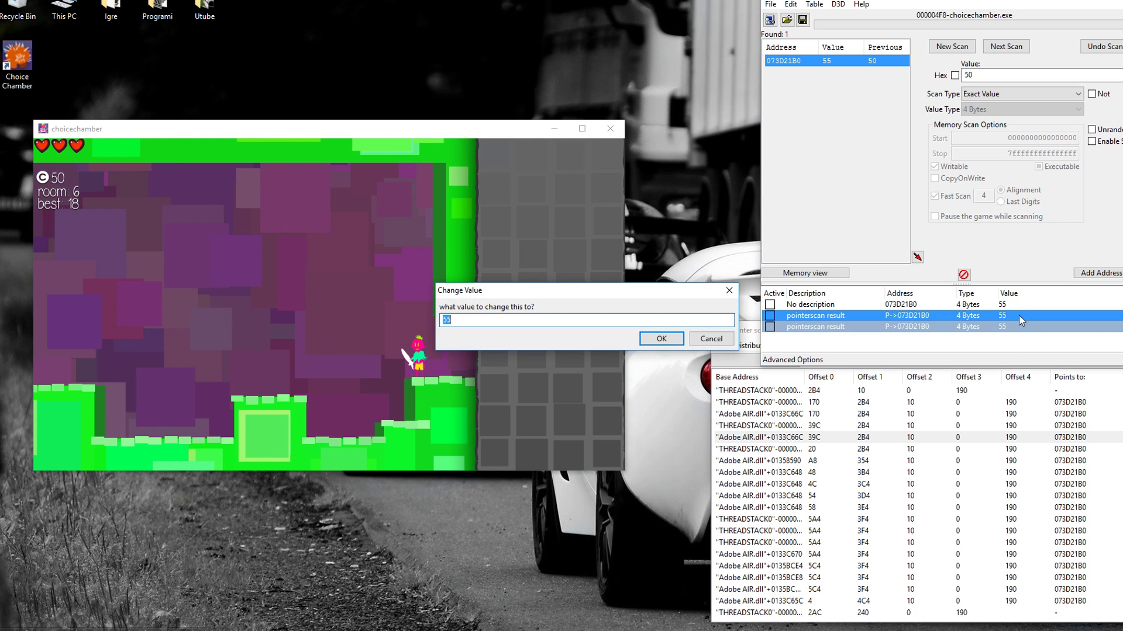
{"action": "type", "text": "600"}
{"action": "key", "text": "Return"}
Step: Move the character into room 7 and fight the enemies there to collect a coin
{"action": "left_click", "coordinate": [502, 274]}
{"action": "key", "text": "Right"}
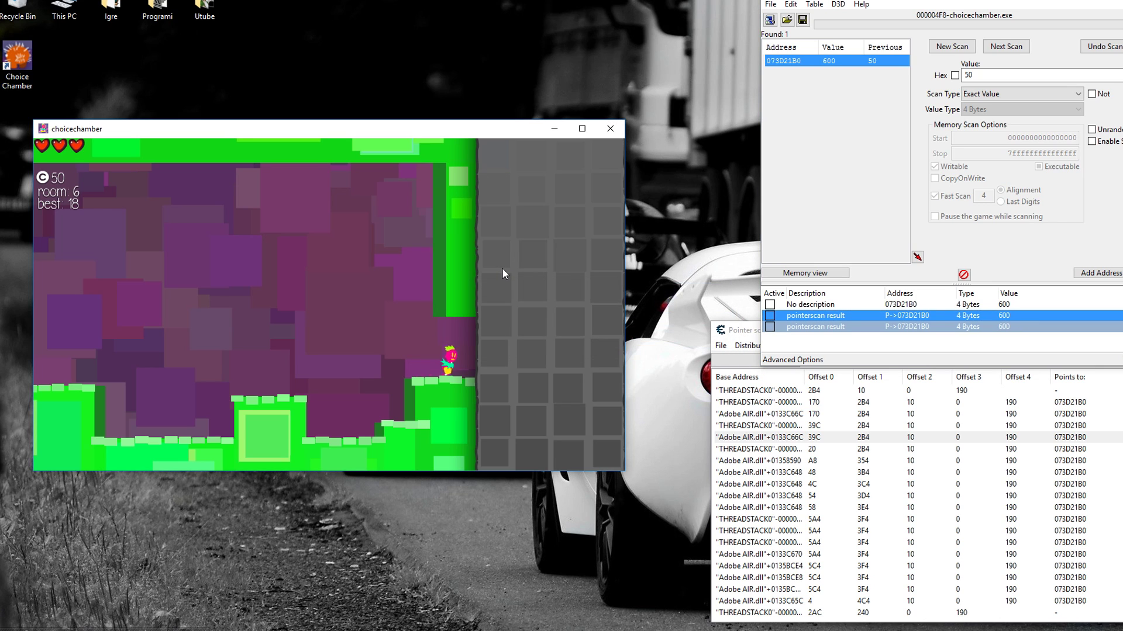
{"action": "key", "text": "Up"}
{"action": "key", "text": "Left"}
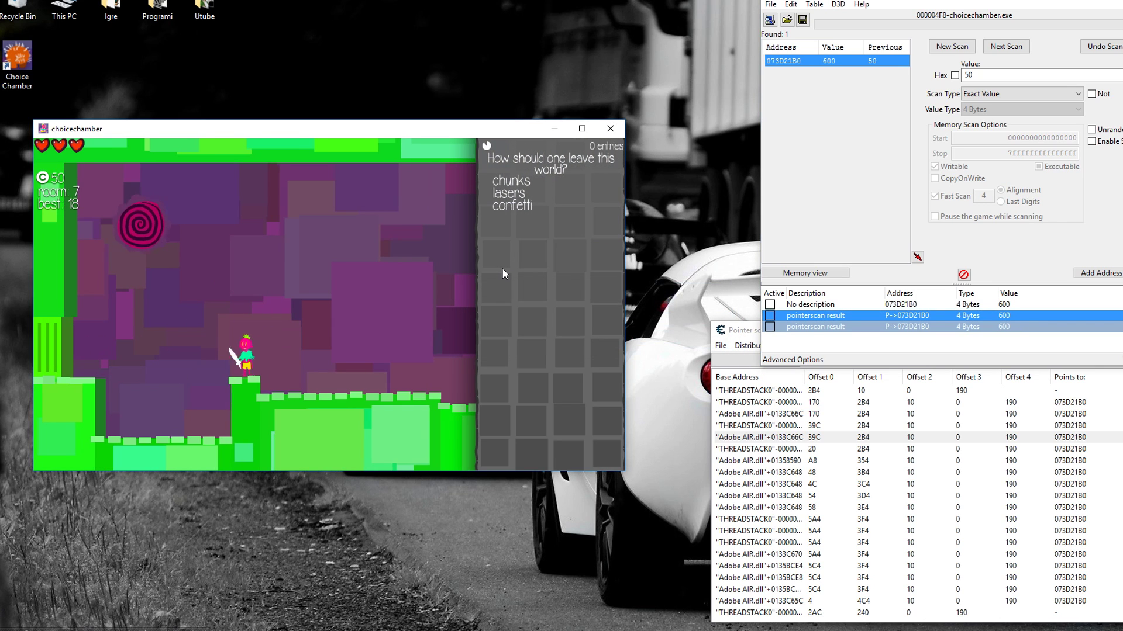
{"action": "key", "text": "Right"}
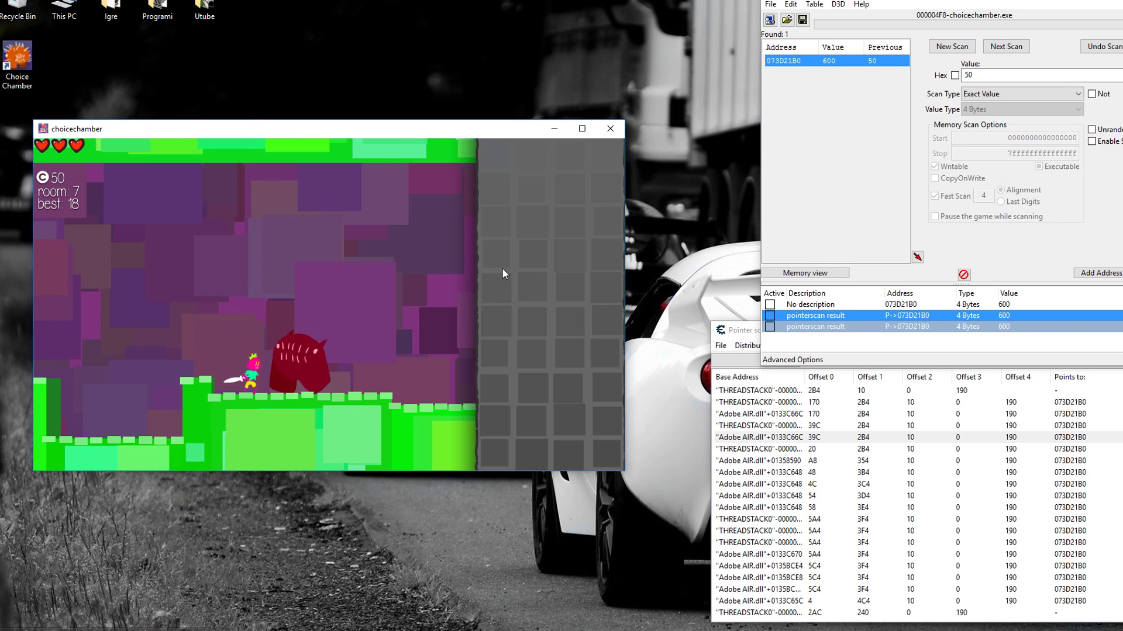
{"action": "key", "text": "space"}
{"action": "key", "text": "Right"}
{"action": "key", "text": "Up"}
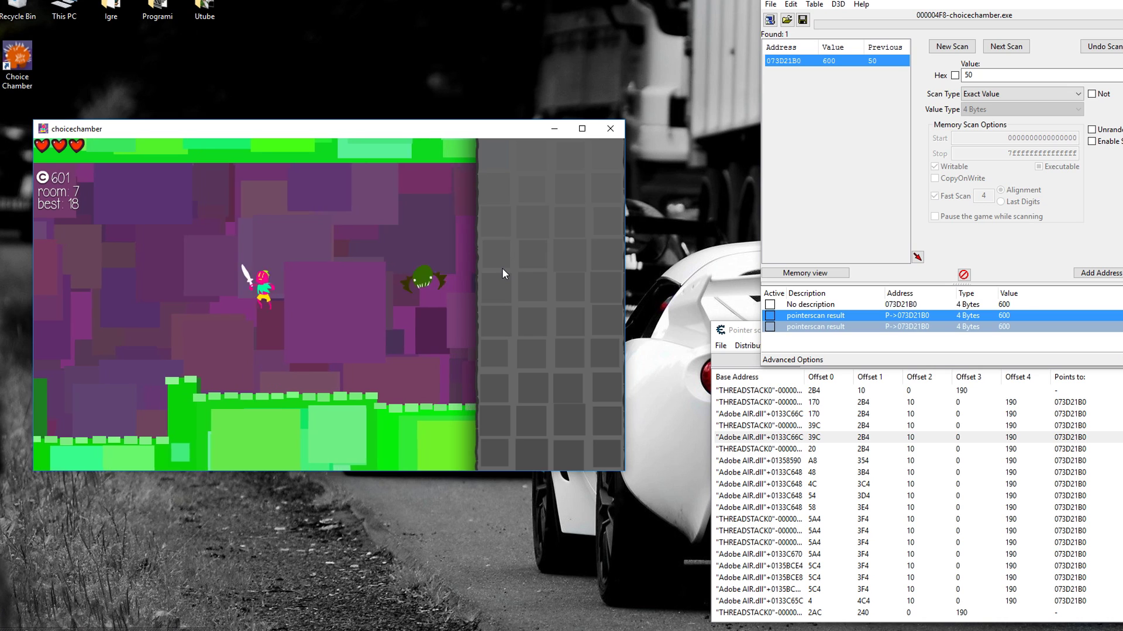
{"action": "key", "text": "space"}
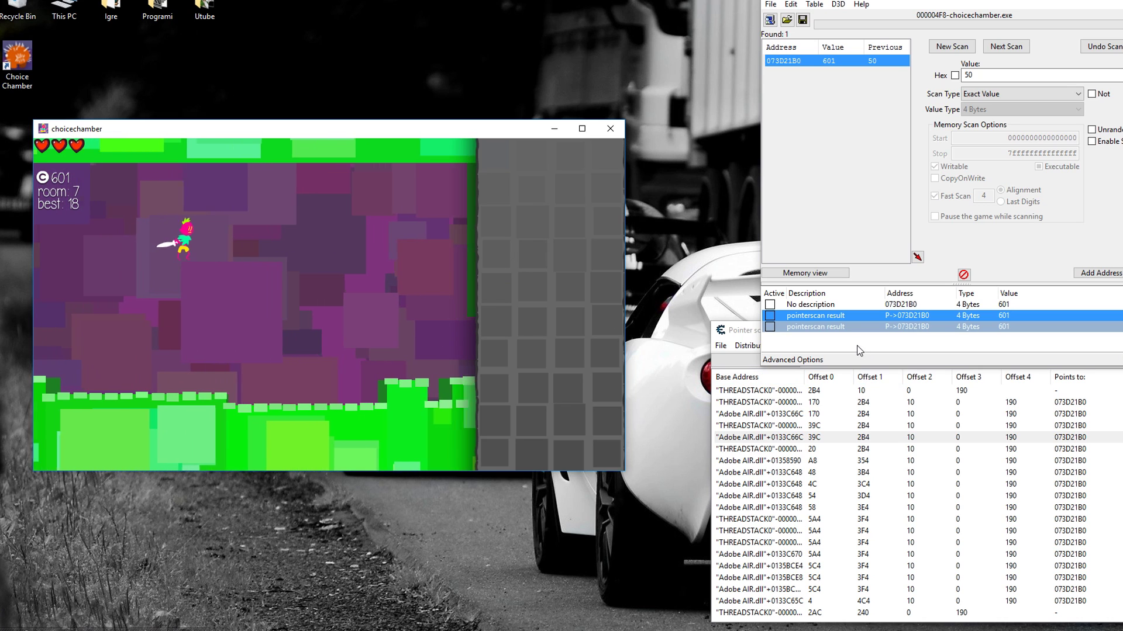
Step: Close the game and confirm the exit to the desktop
{"action": "left_click", "coordinate": [857, 346]}
{"action": "left_click", "coordinate": [551, 322]}
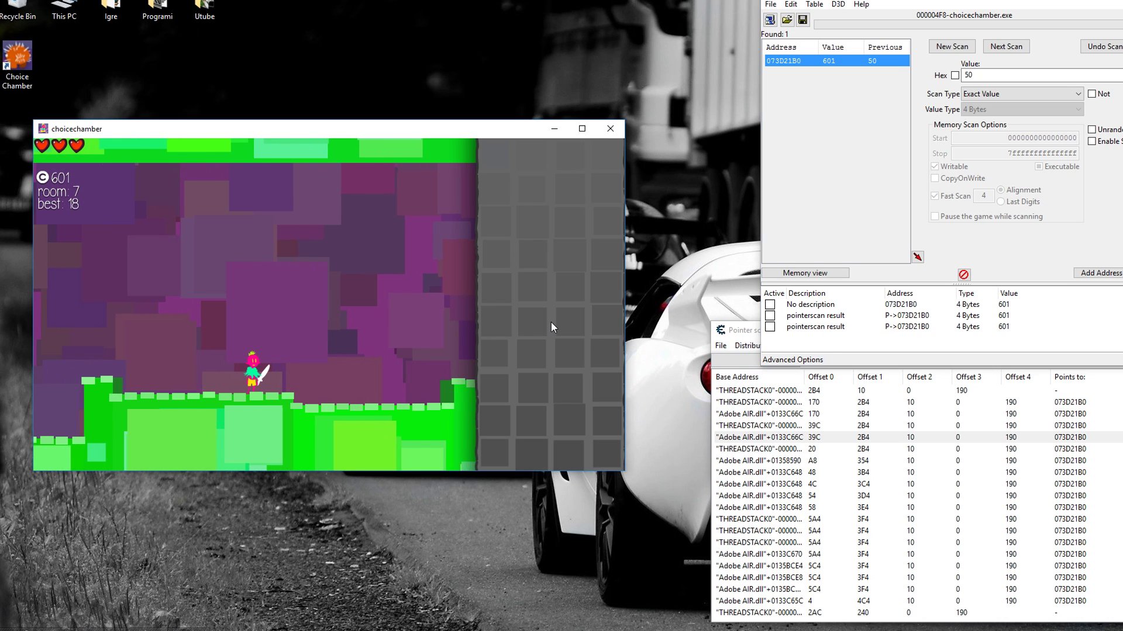
{"action": "left_click", "coordinate": [609, 130]}
{"action": "left_click", "coordinate": [300, 381]}
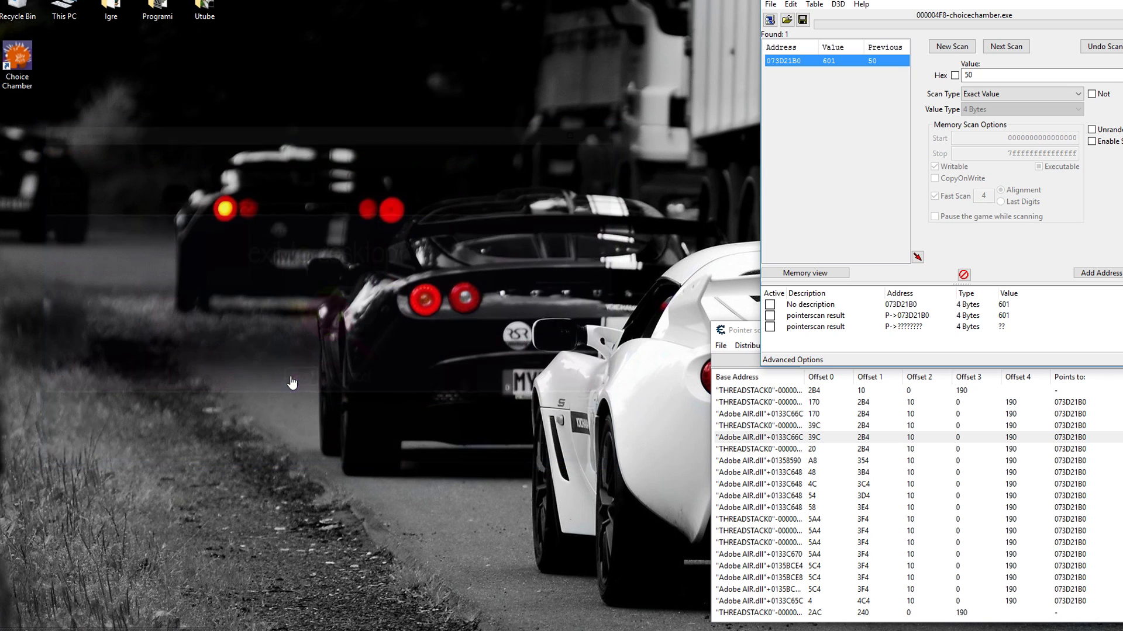
Step: Launch Choice Chamber again and attach Cheat Engine to its new process, keeping the current address list
{"action": "double_click", "coordinate": [17, 67]}
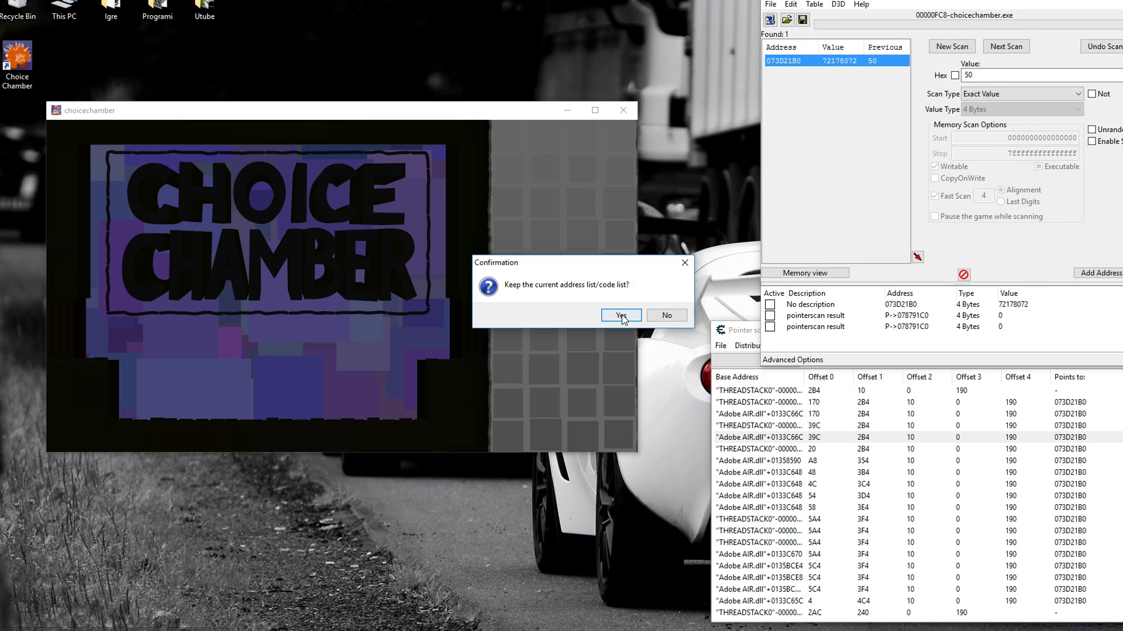
{"action": "left_click", "coordinate": [621, 316]}
{"action": "left_click", "coordinate": [1003, 305]}
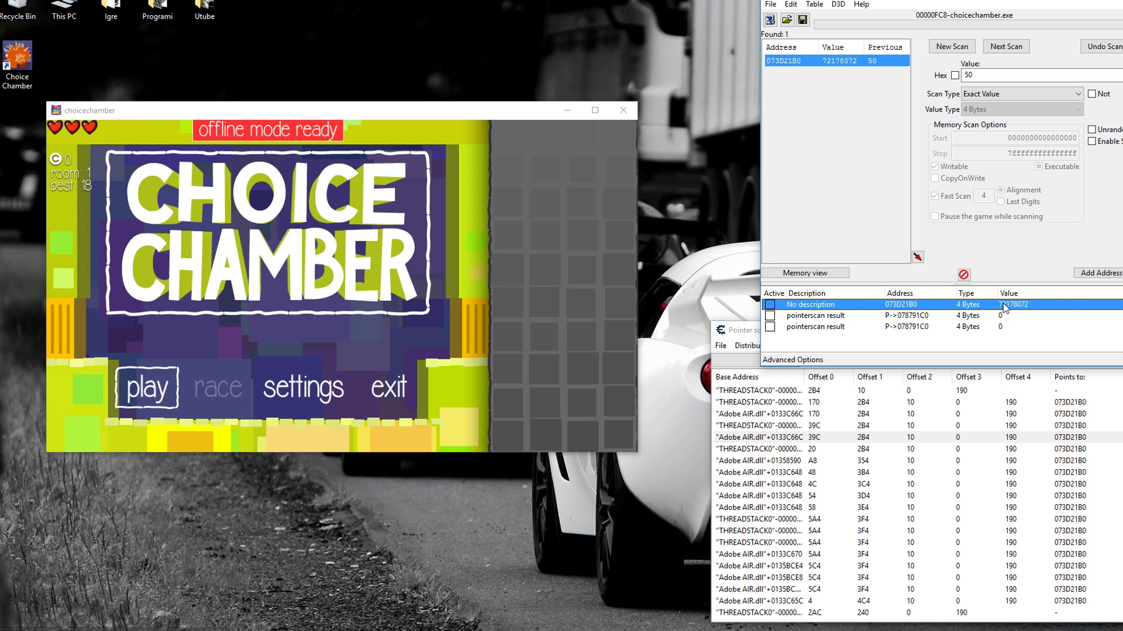
Step: Delete the undescribed plain address from the address list and start a new game in Choice Chamber
{"action": "key", "text": "Delete"}
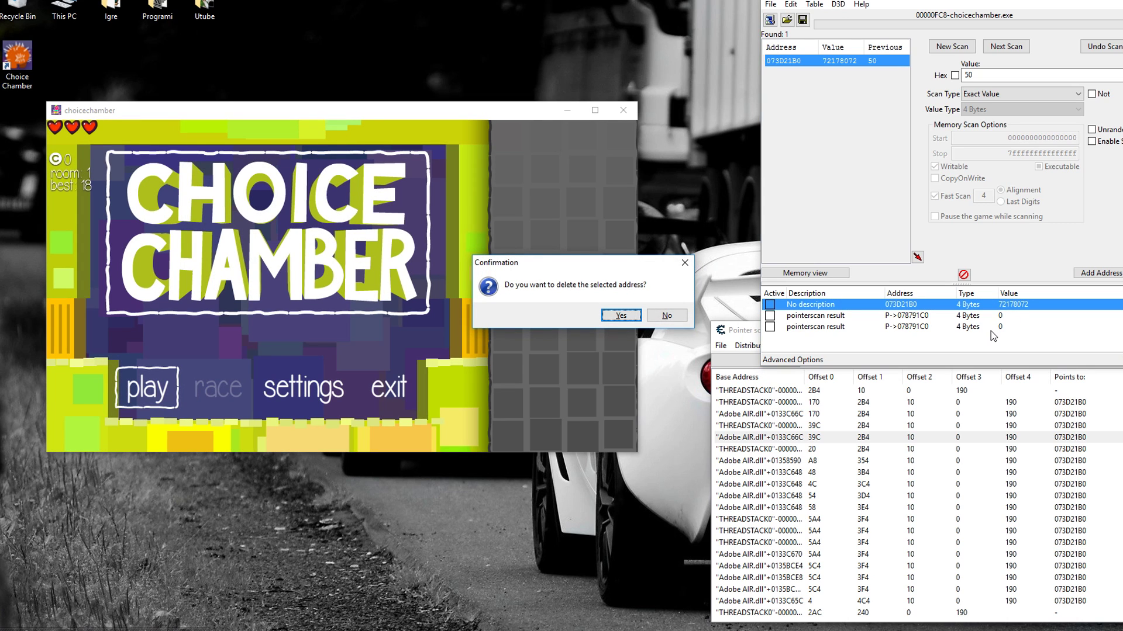
{"action": "key", "text": "Return"}
{"action": "left_click", "coordinate": [175, 384]}
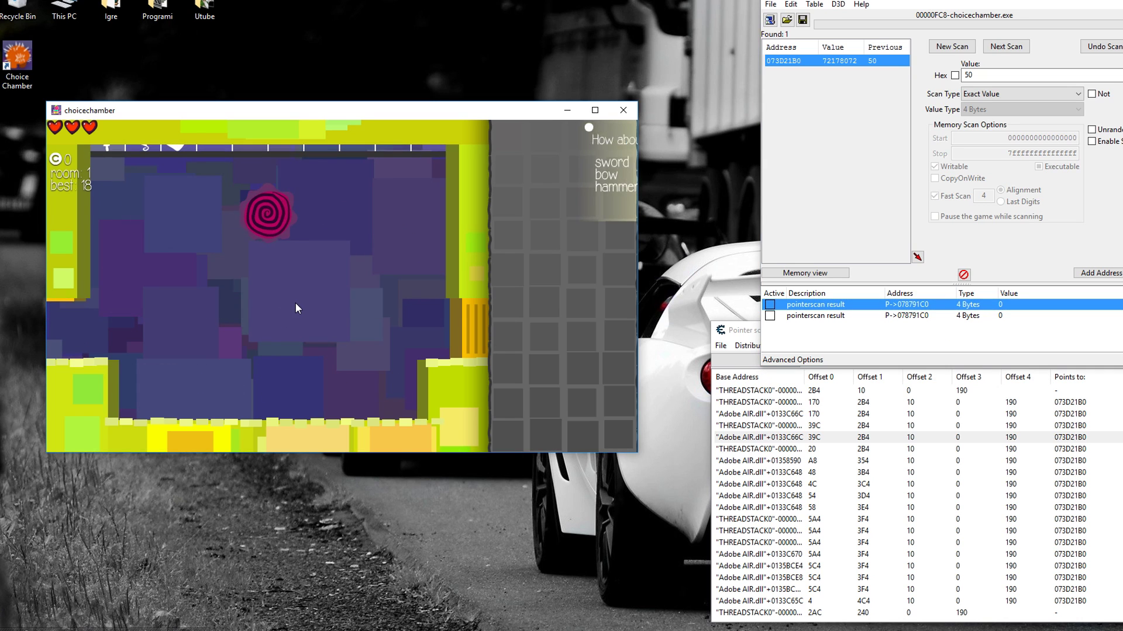
Step: Move the character through the first rooms into room 4 and approach the enemy portal
{"action": "key", "text": "Right"}
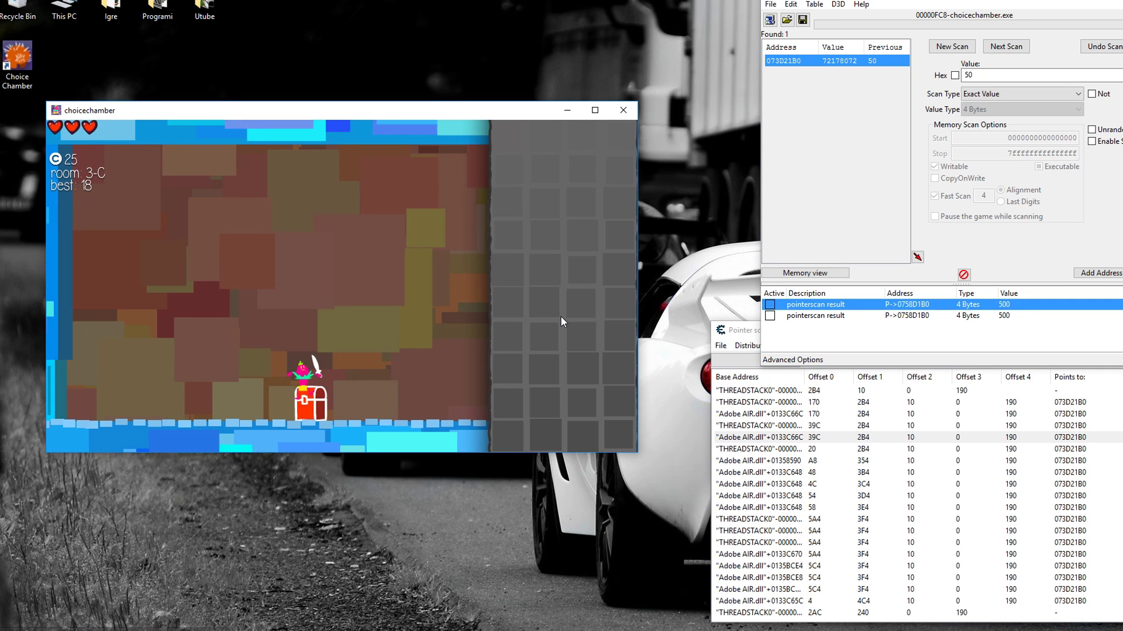
{"action": "key", "text": "Right"}
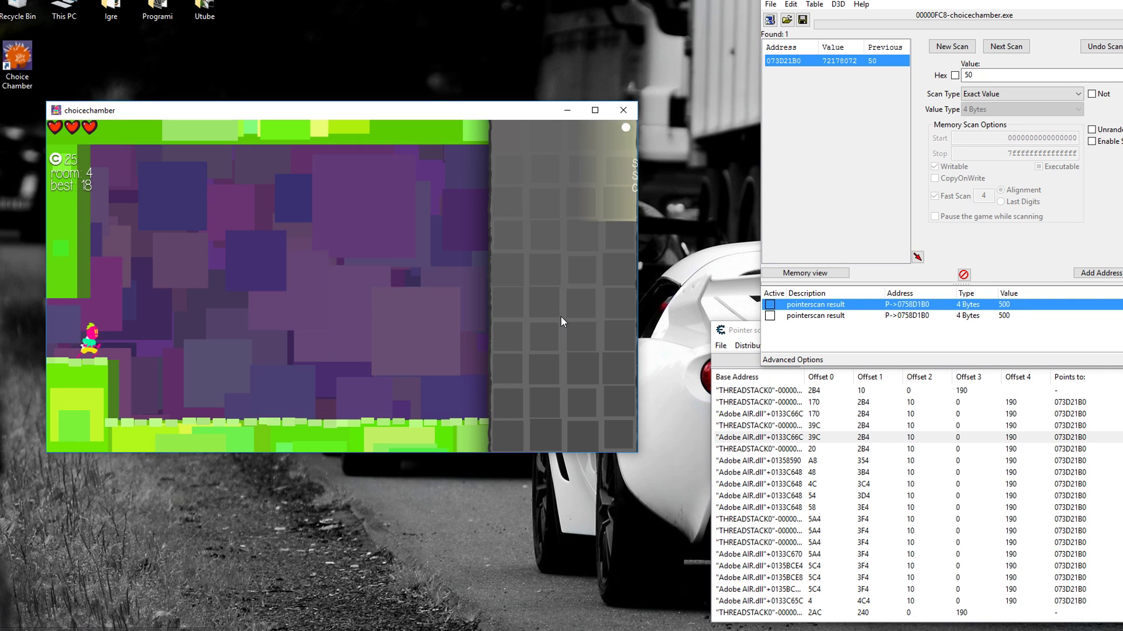
{"action": "key", "text": "Right"}
{"action": "key", "text": "Up"}
{"action": "key", "text": "Left"}
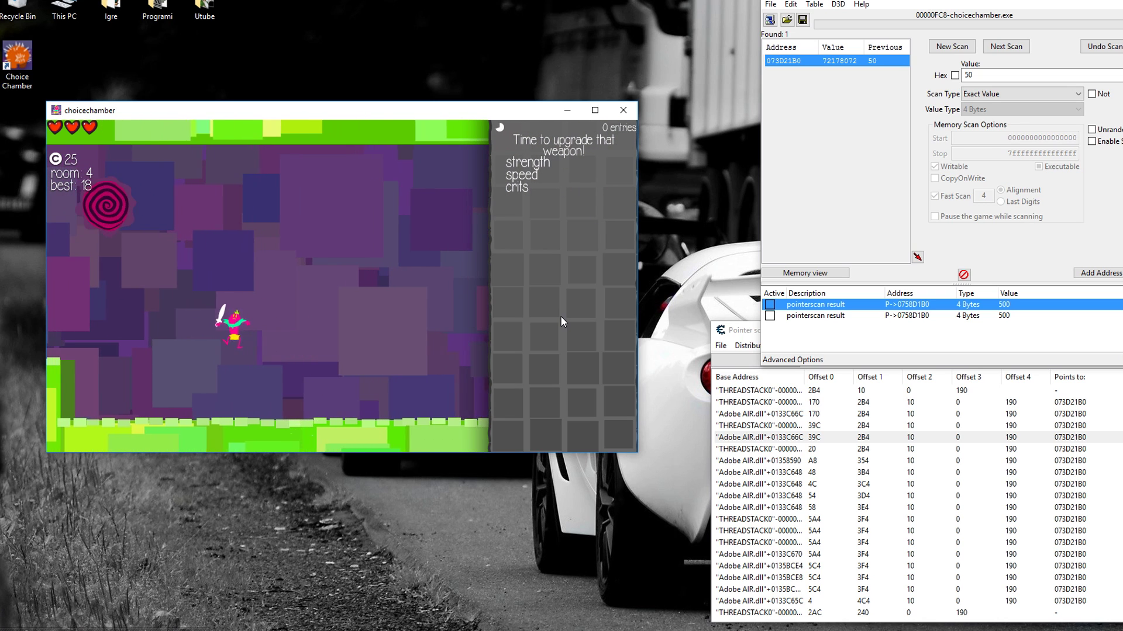
{"action": "key", "text": "Up"}
{"action": "key", "text": "Left"}
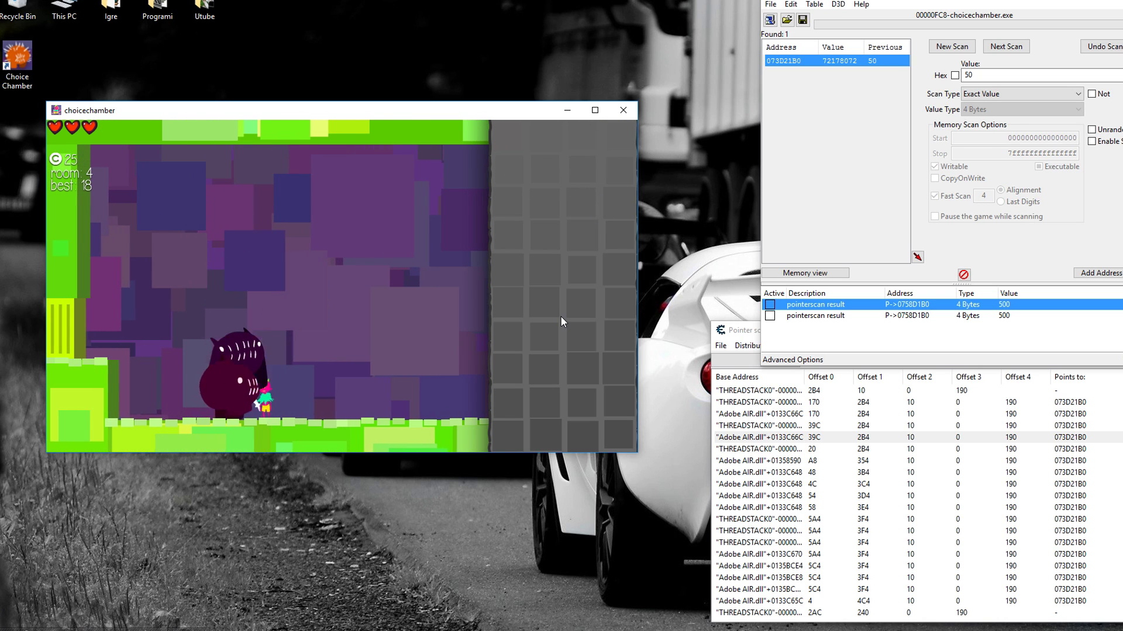
Step: Fight the horned enemies in room 4 and collect the coins they drop
{"action": "key", "text": "Right"}
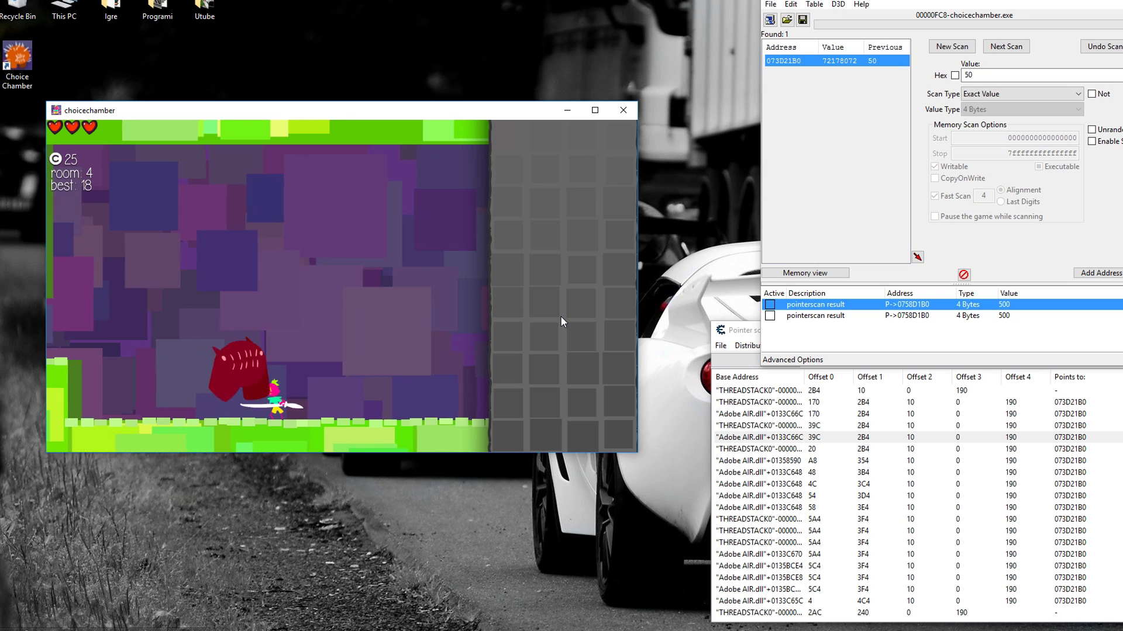
{"action": "key", "text": "Right"}
{"action": "key", "text": "Left"}
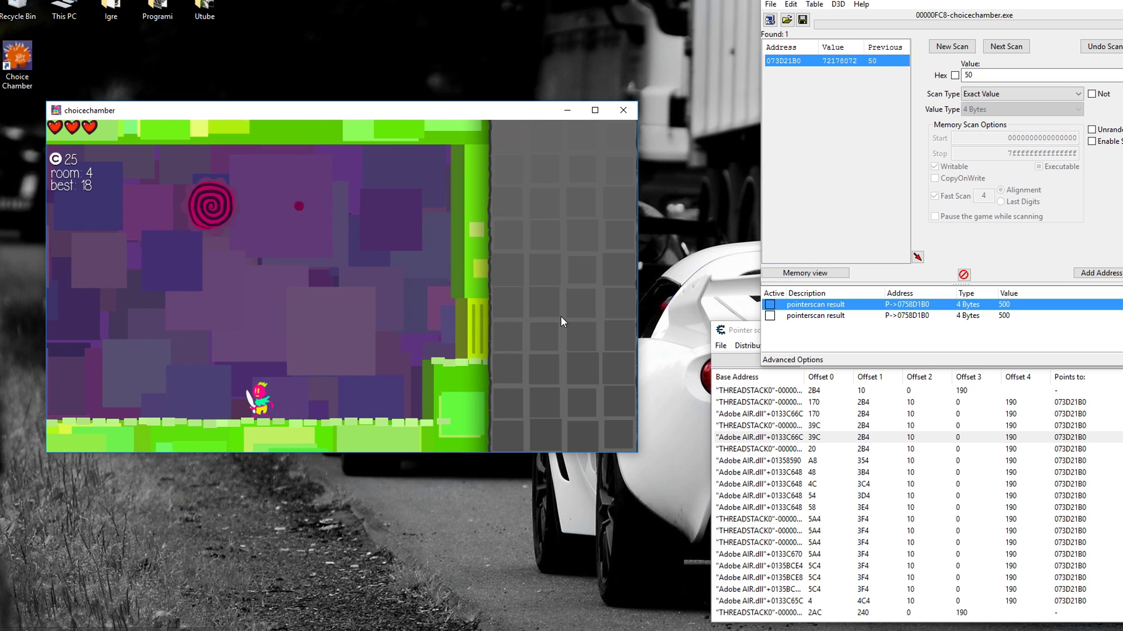
{"action": "key", "text": "Right"}
{"action": "key", "text": "Left"}
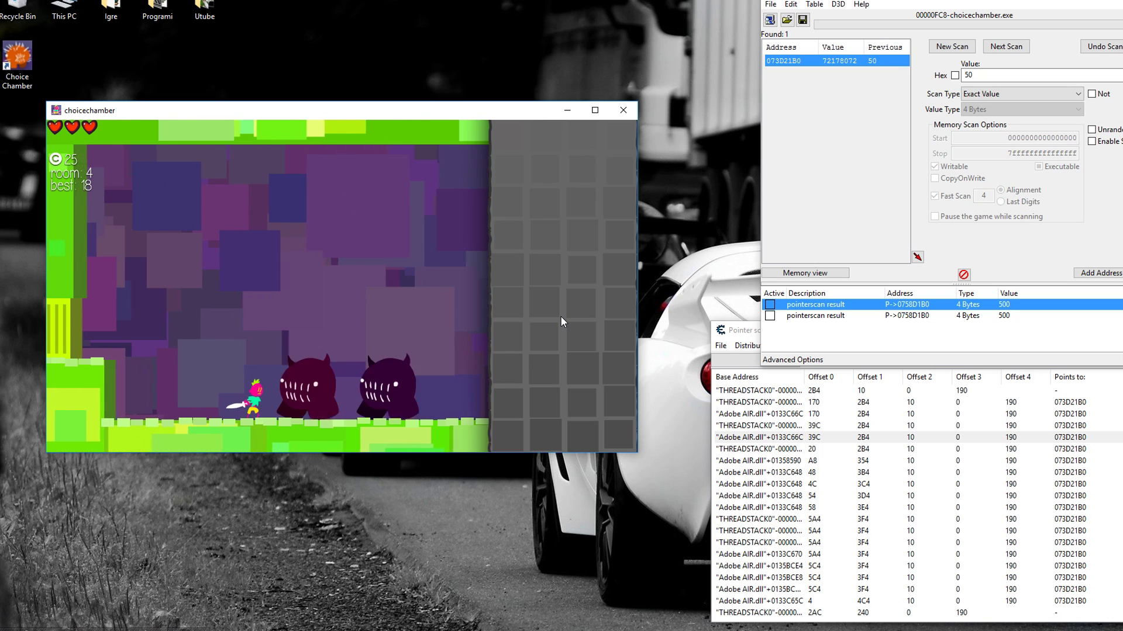
{"action": "key", "text": "Right"}
{"action": "key", "text": "x"}
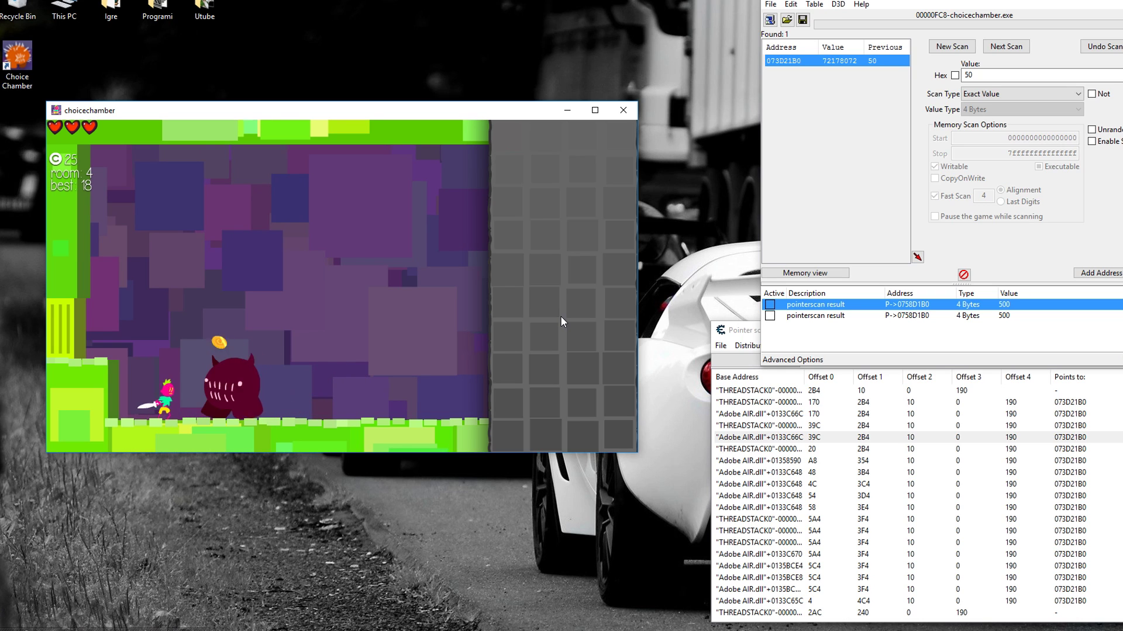
{"action": "key", "text": "Right"}
{"action": "key", "text": "Left"}
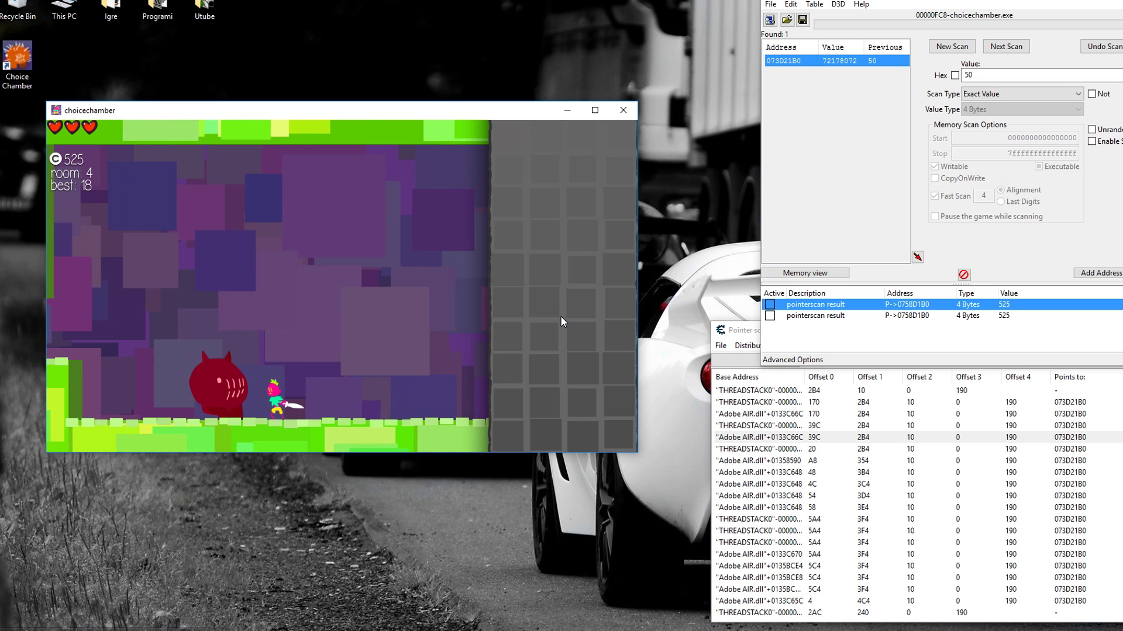
{"action": "key", "text": "x"}
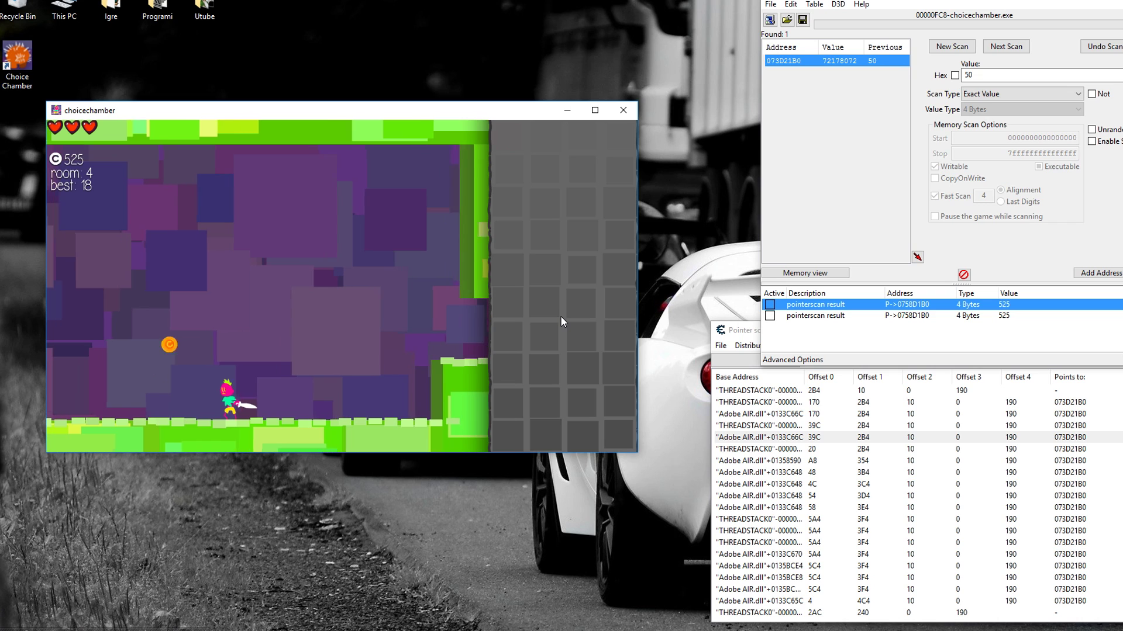
{"action": "key", "text": "Left"}
{"action": "key", "text": "z"}
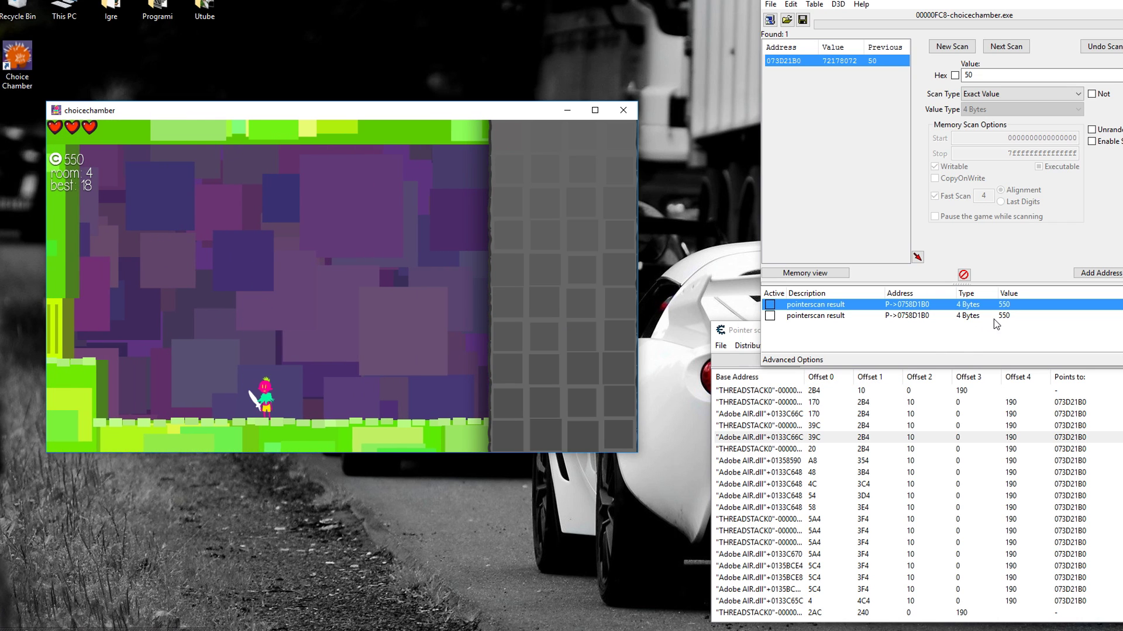
Step: Delete one of the two pointerscan results and rename the remaining one "Coin Hack trainer cheat"
{"action": "left_click", "coordinate": [996, 318]}
{"action": "key", "text": "Delete"}
{"action": "key", "text": "Return"}
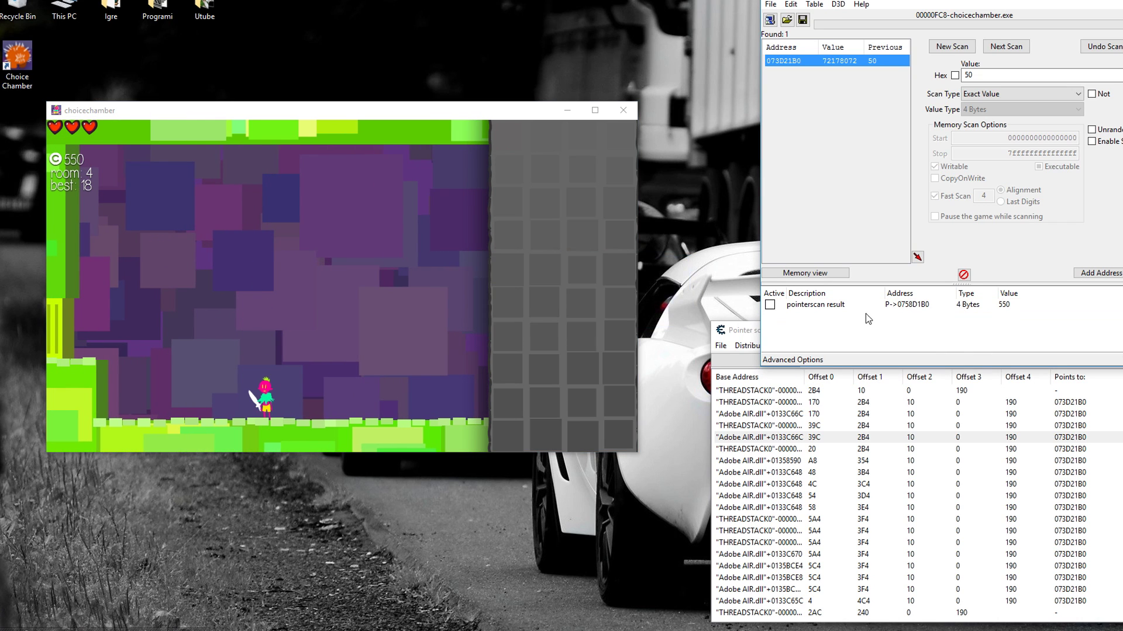
{"action": "left_click", "coordinate": [835, 309]}
Step: Create a header named "Coin" in the address list and nest the Coin Hack trainer cheat entry under it
{"action": "left_click", "coordinate": [826, 322]}
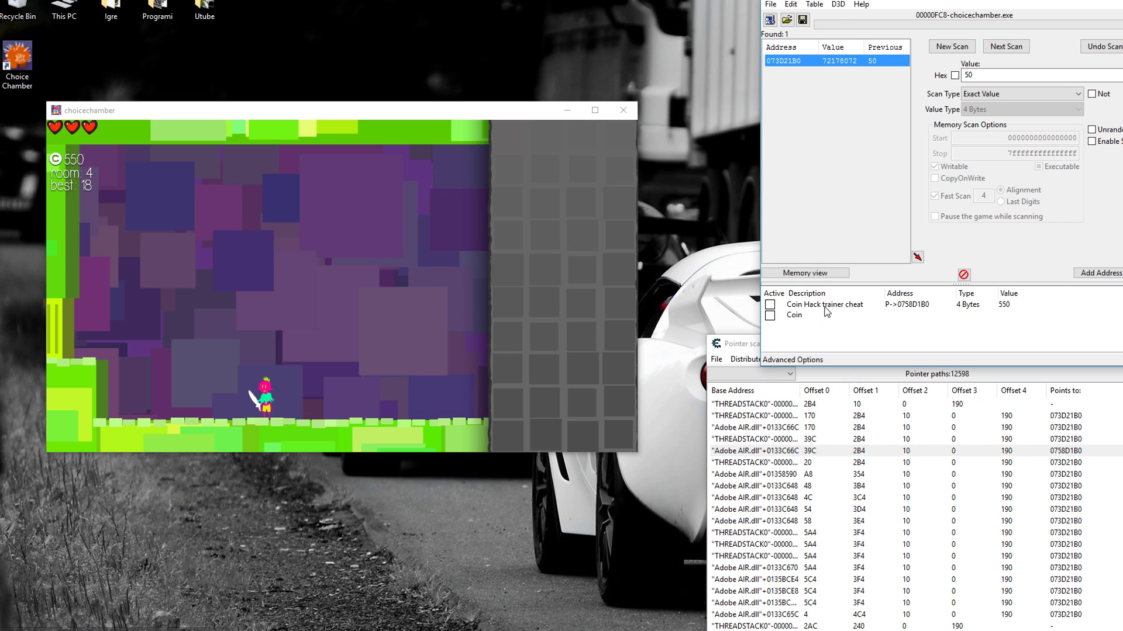
{"action": "left_click", "coordinate": [819, 305]}
{"action": "left_click_drag", "start_coordinate": [818, 305], "coordinate": [821, 316]}
{"action": "left_click", "coordinate": [815, 308]}
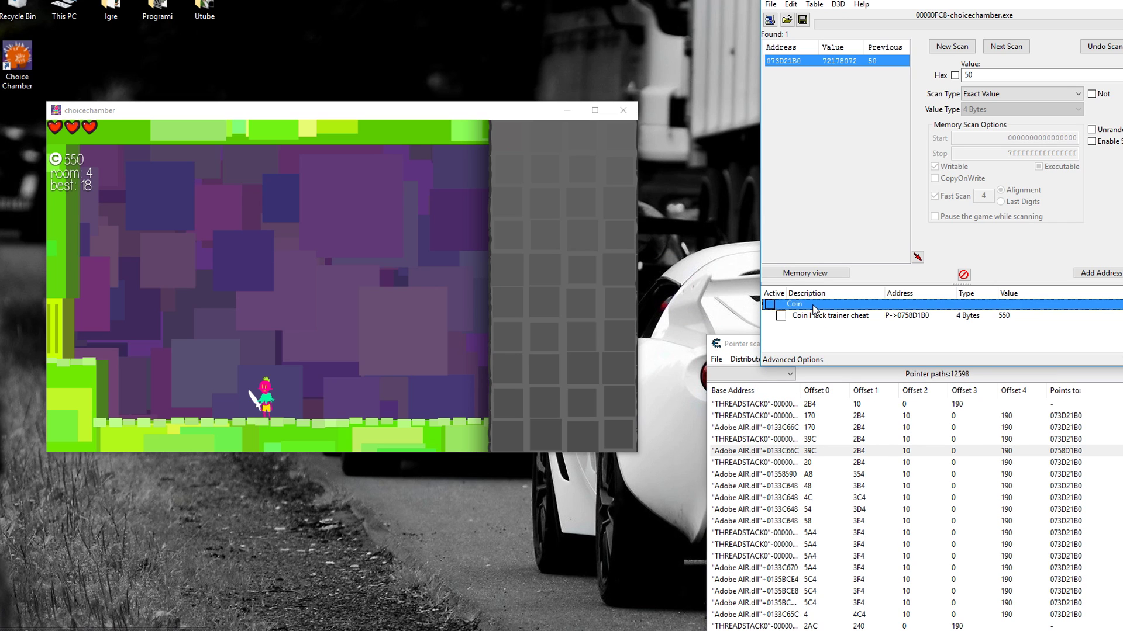
Step: Configure the Coin header group to hide its children when deactivated
{"action": "right_click", "coordinate": [815, 308]}
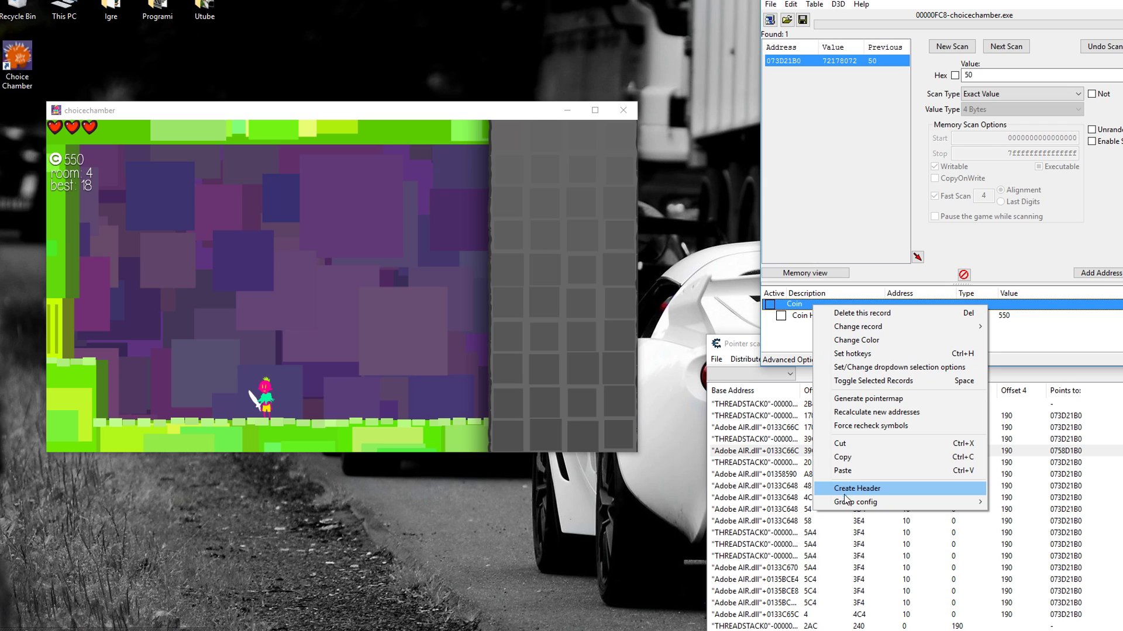
{"action": "mouse_move", "coordinate": [847, 502]}
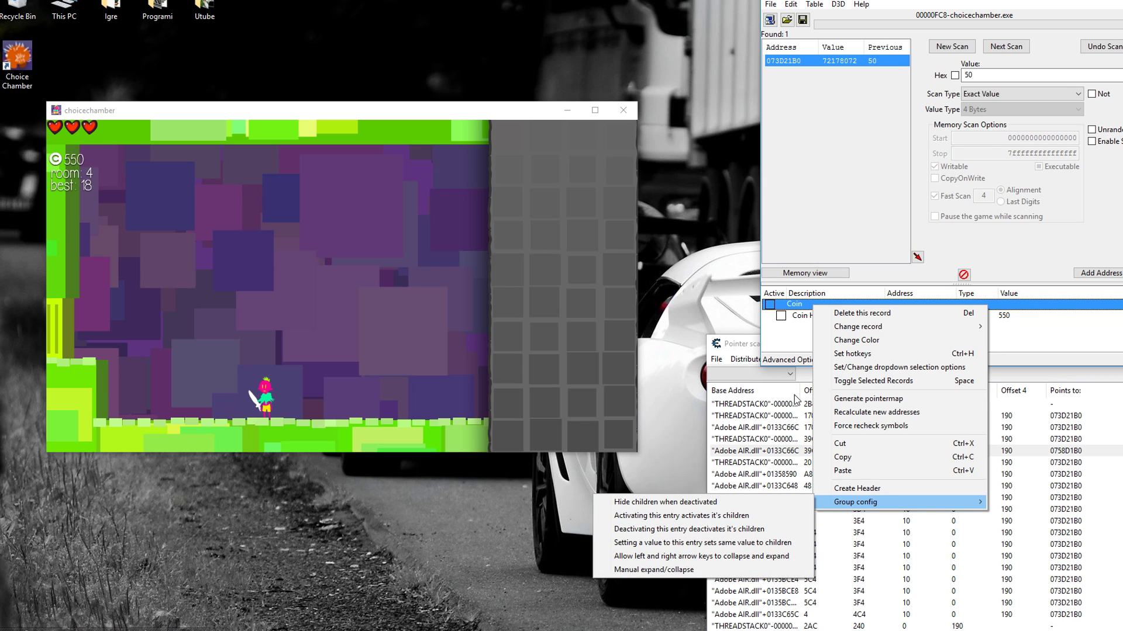
{"action": "left_click", "coordinate": [719, 507]}
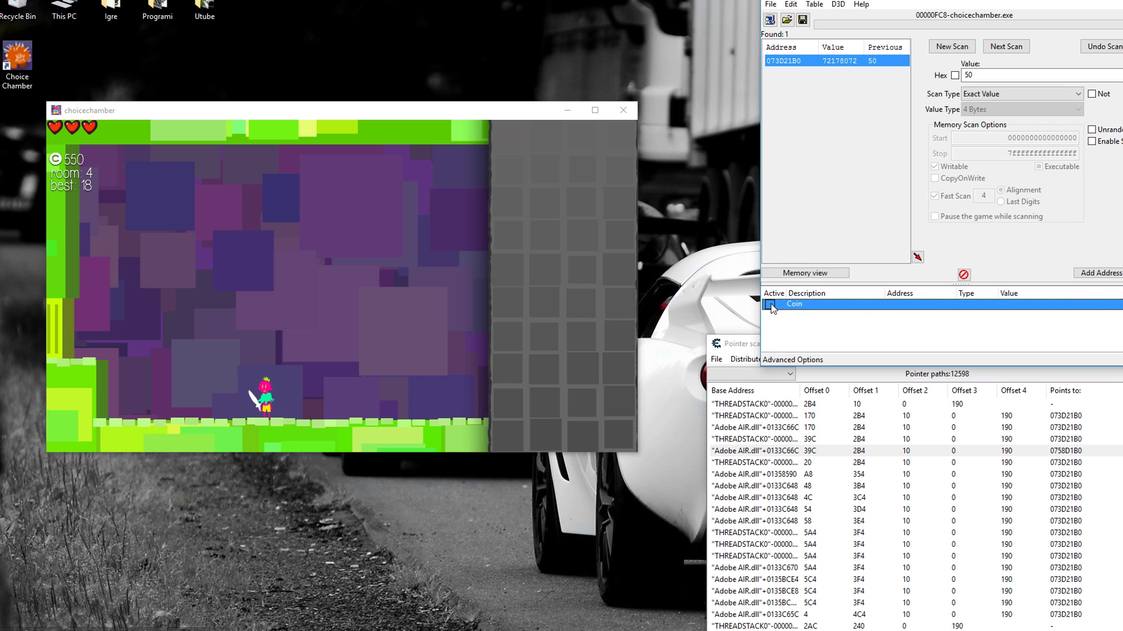
Step: Pause the game, look at its settings and at the options available for the Coin header, and resume play
{"action": "left_click", "coordinate": [397, 286]}
{"action": "key", "text": "Escape"}
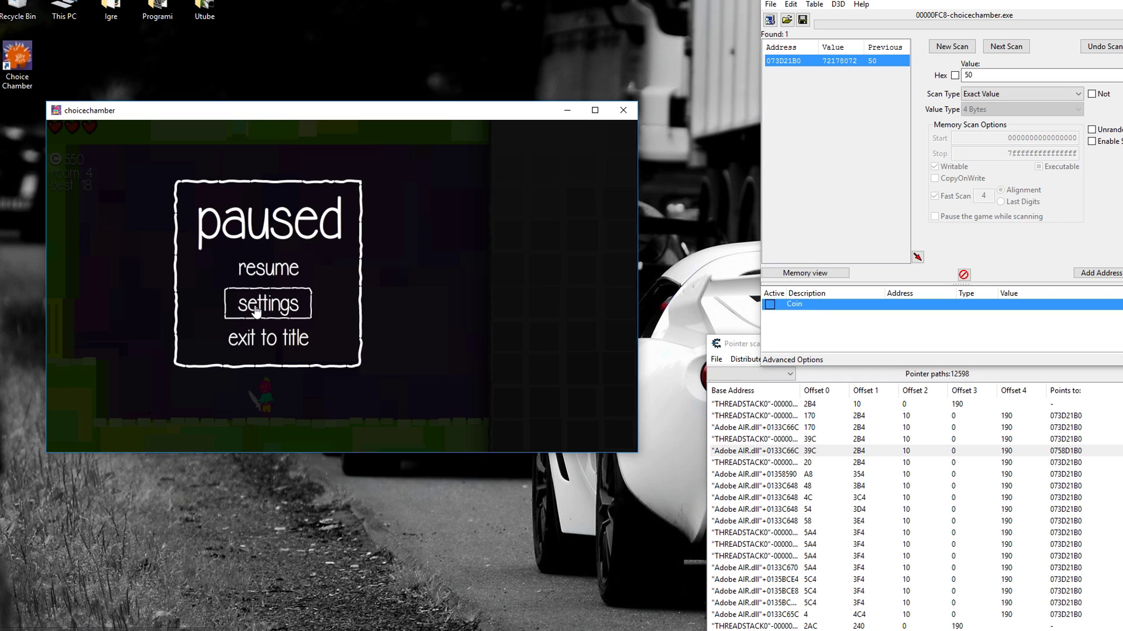
{"action": "left_click", "coordinate": [255, 307]}
{"action": "left_click", "coordinate": [376, 155]}
{"action": "right_click", "coordinate": [814, 304]}
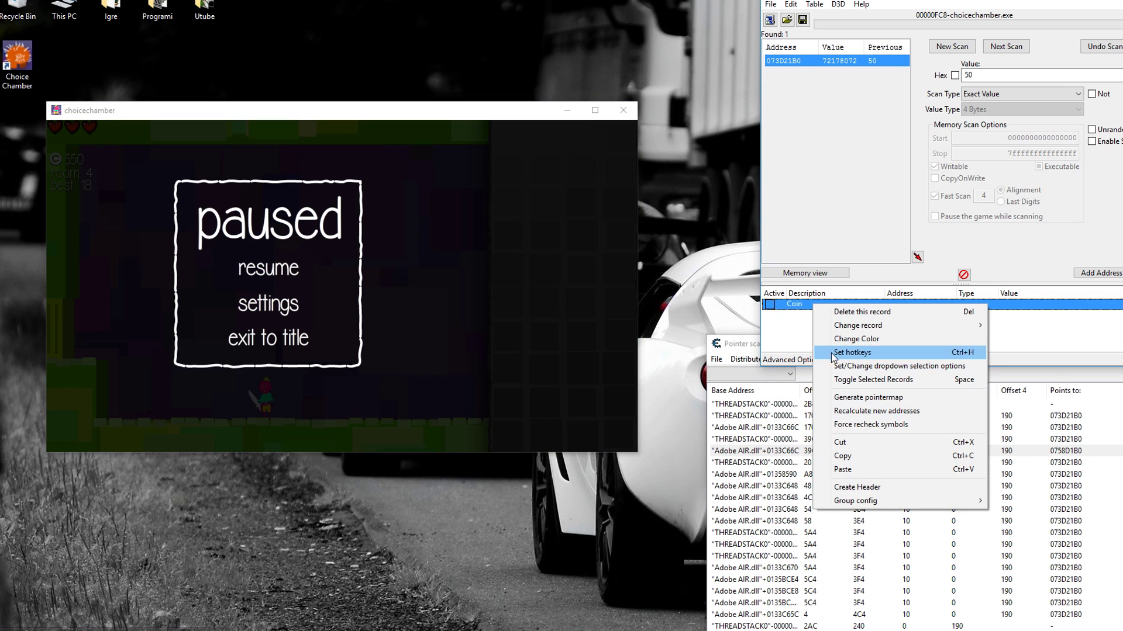
{"action": "left_click", "coordinate": [510, 294]}
{"action": "left_click", "coordinate": [277, 272]}
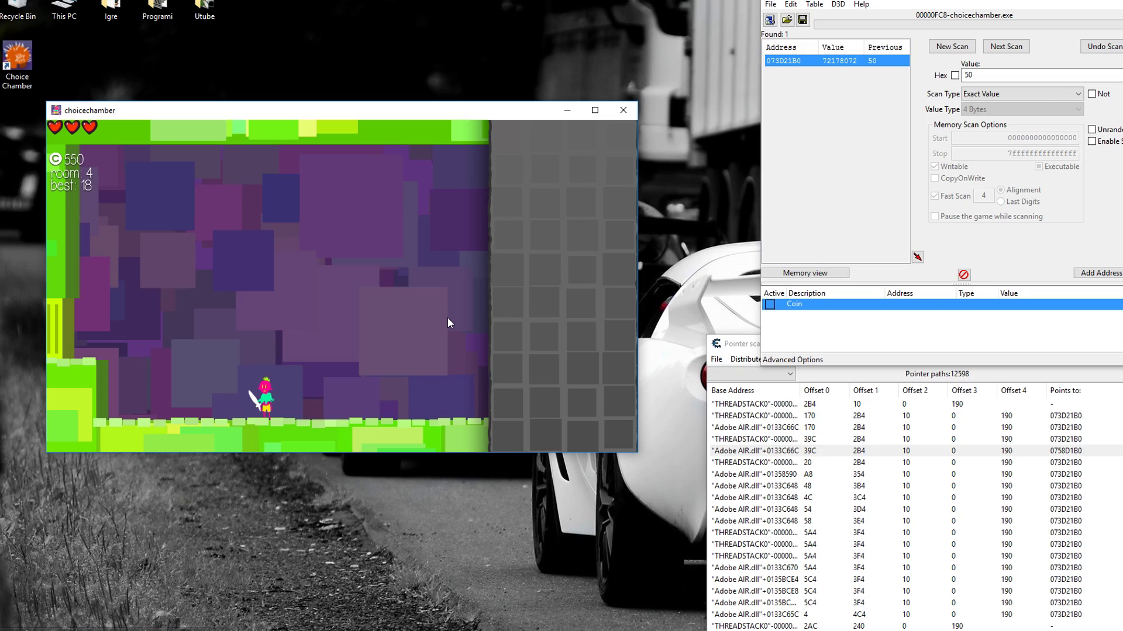
{"action": "key", "text": "Right"}
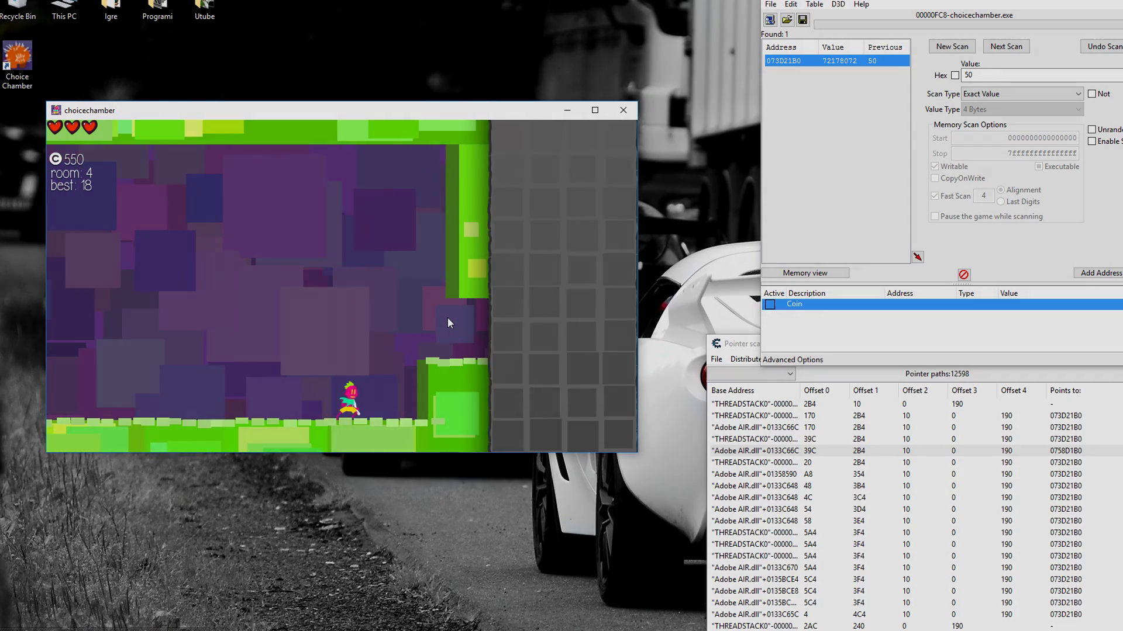
{"action": "key", "text": "Left"}
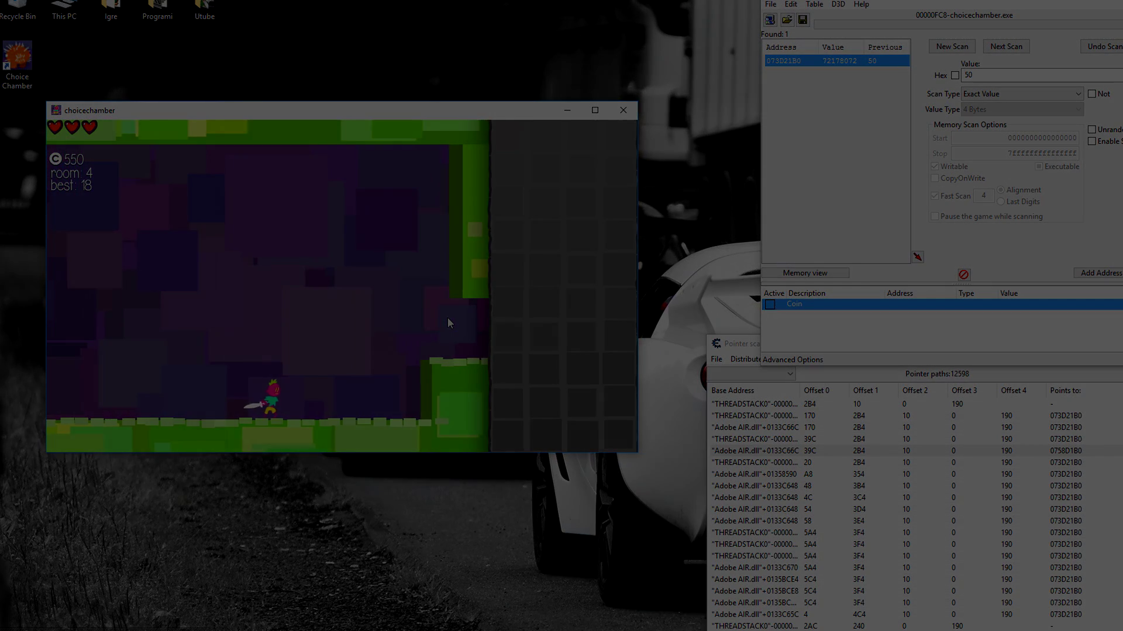